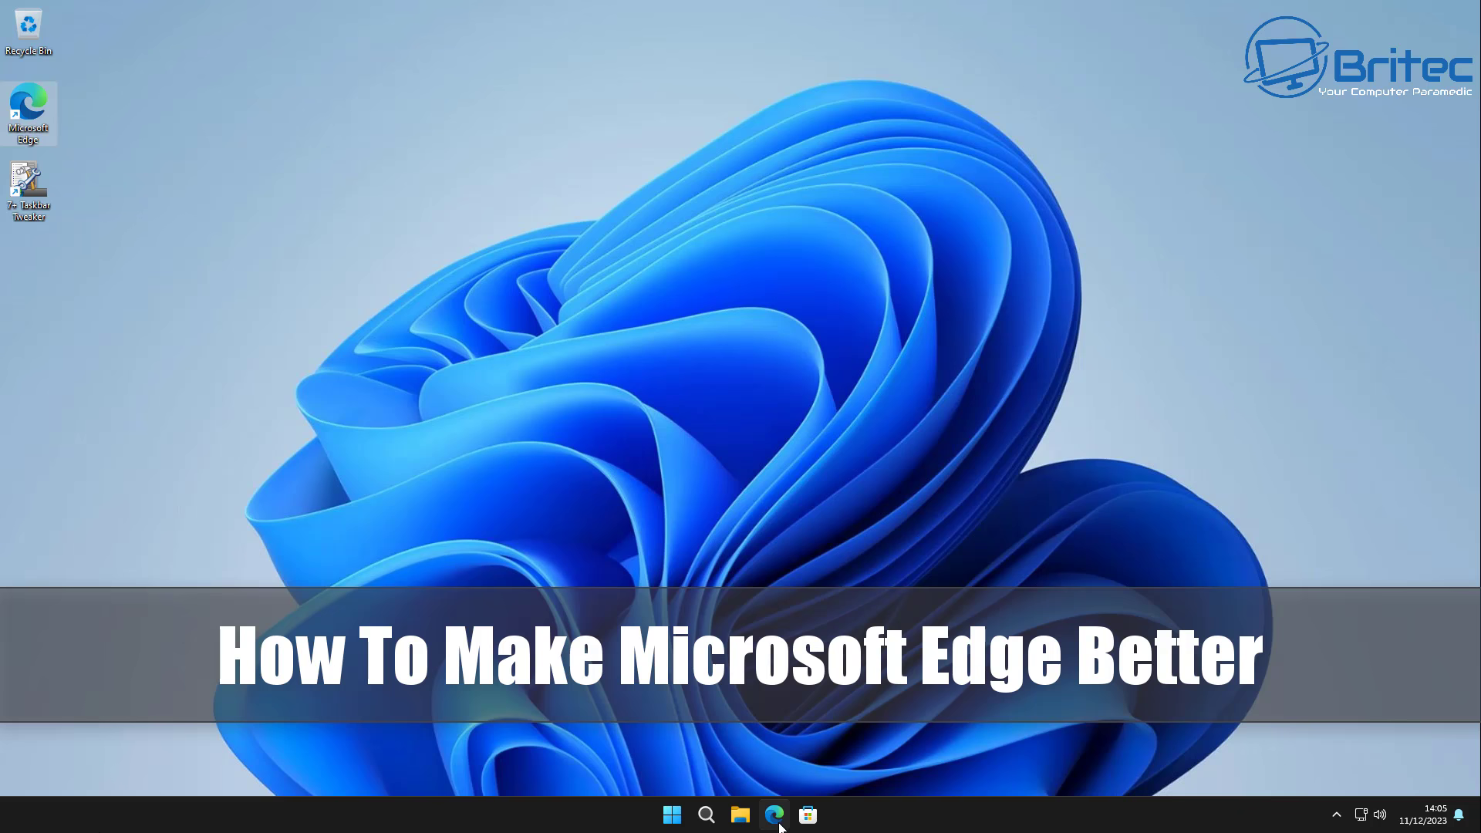
- Launch Edge, close and reopen it, and bring up the new tab Page settings
left_click(774, 816)
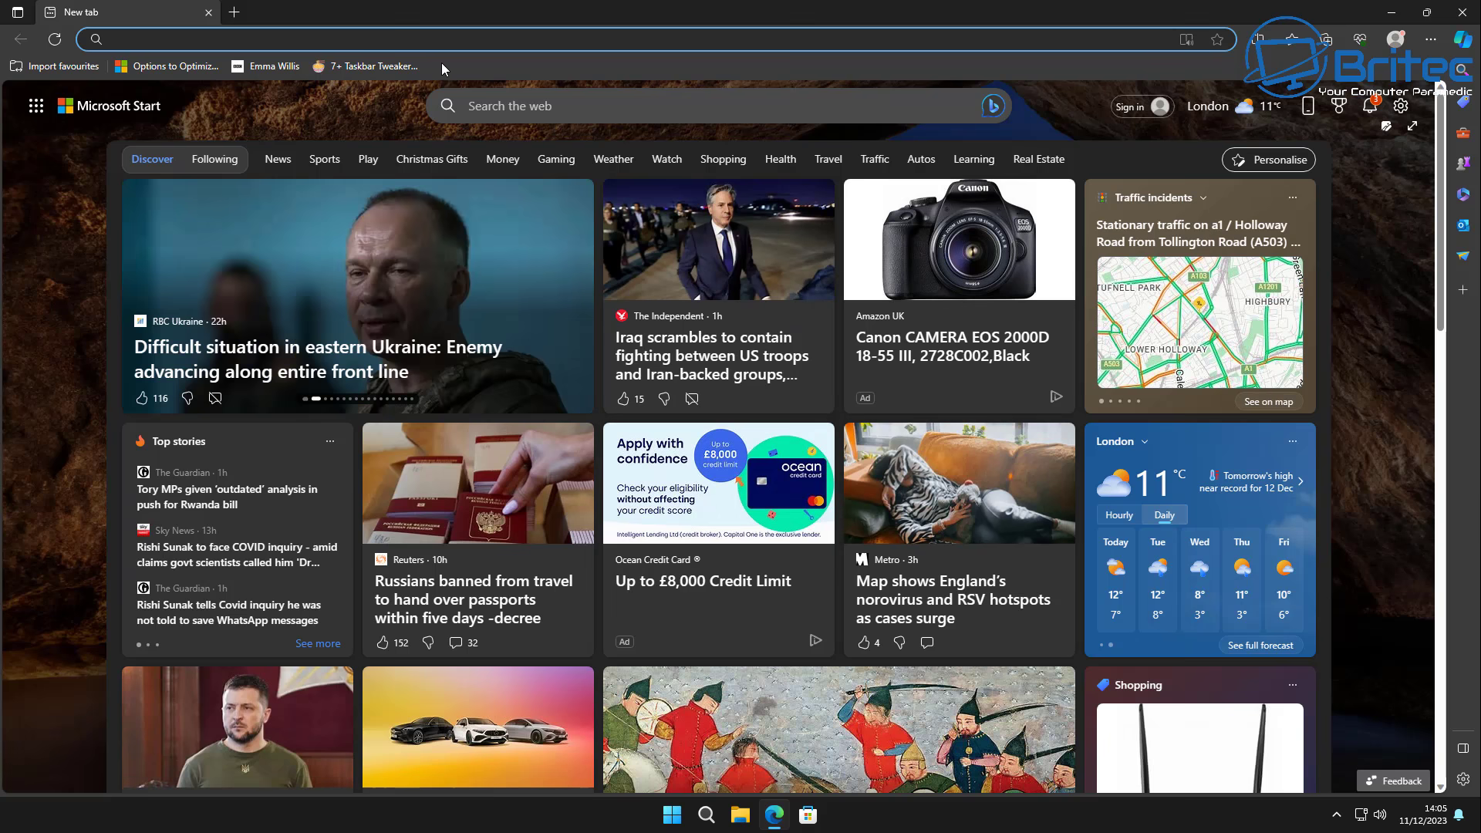
left_click(1462, 12)
left_click(774, 827)
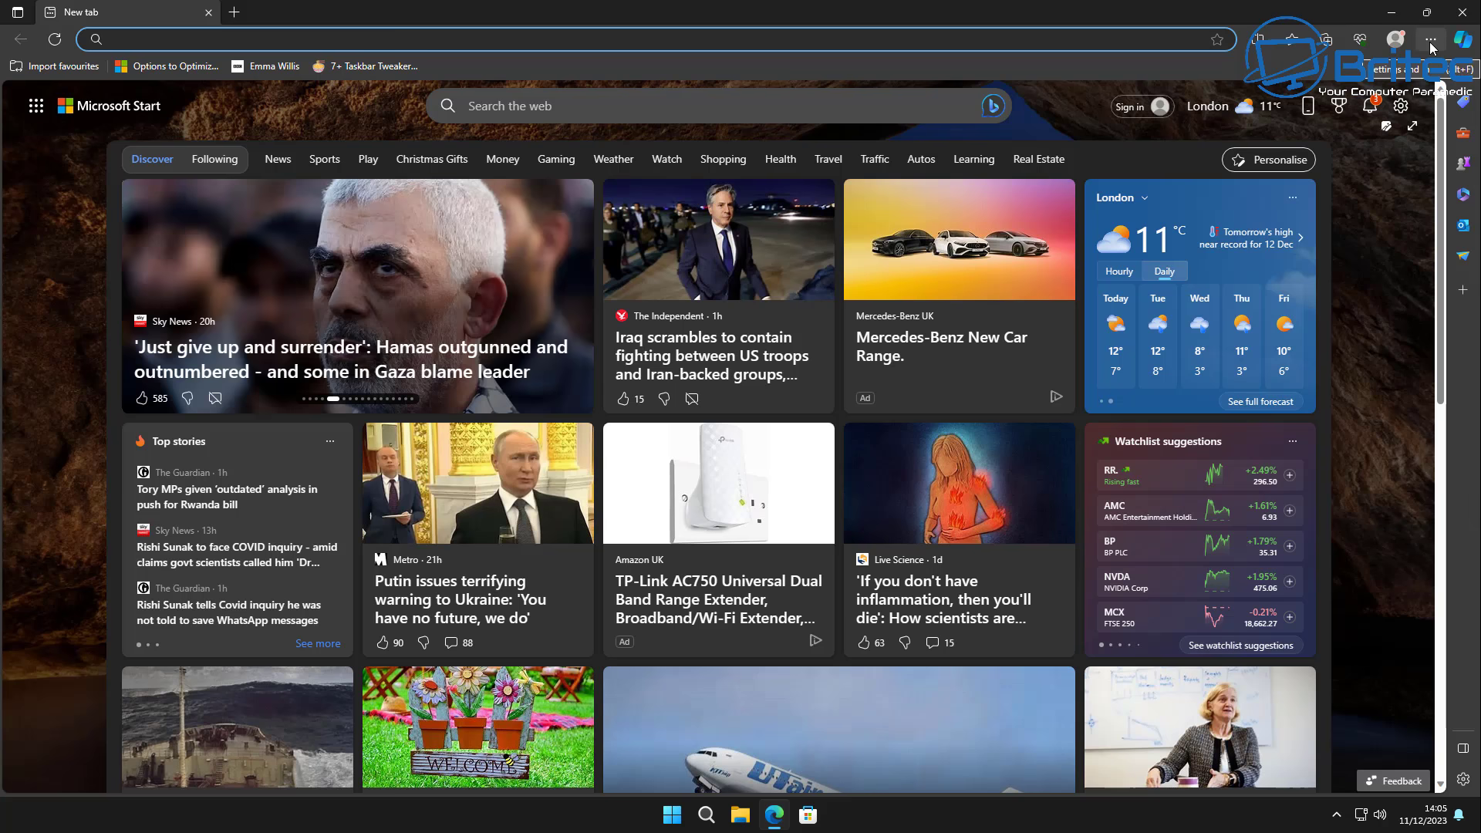
left_click(1400, 110)
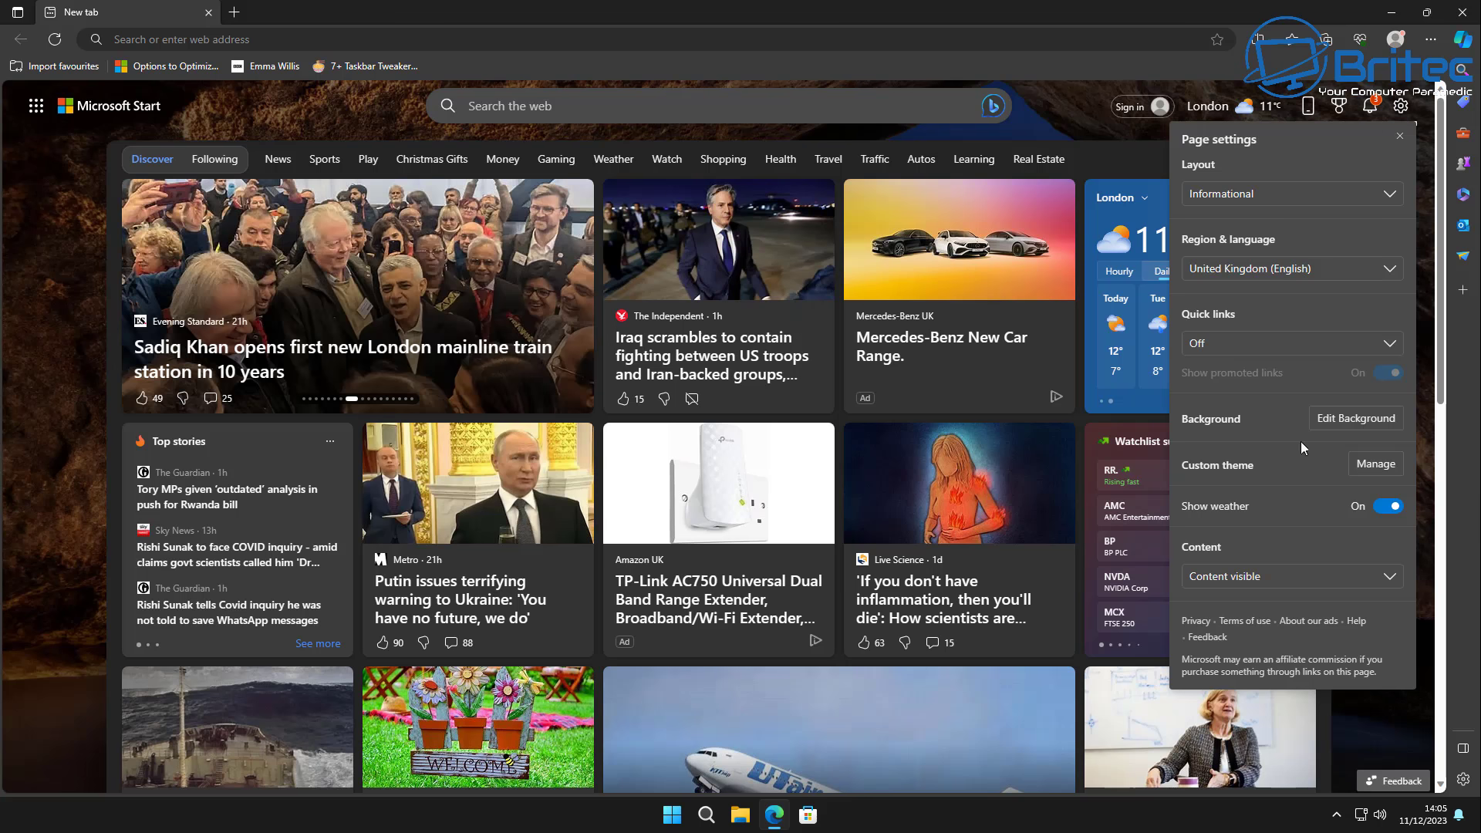
- Choose the Focused layout for the new tab page
left_click(1389, 195)
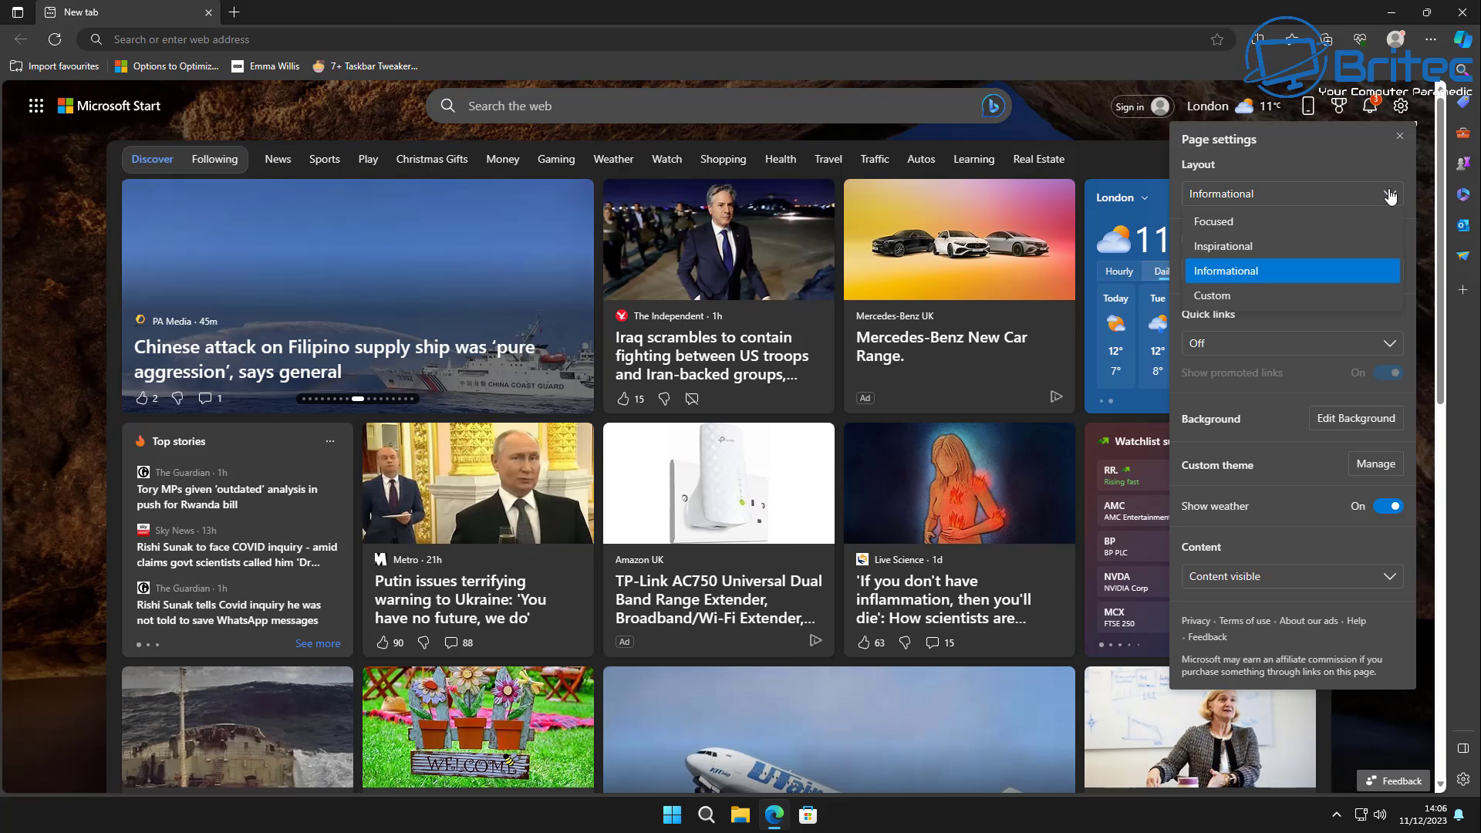
left_click(1263, 223)
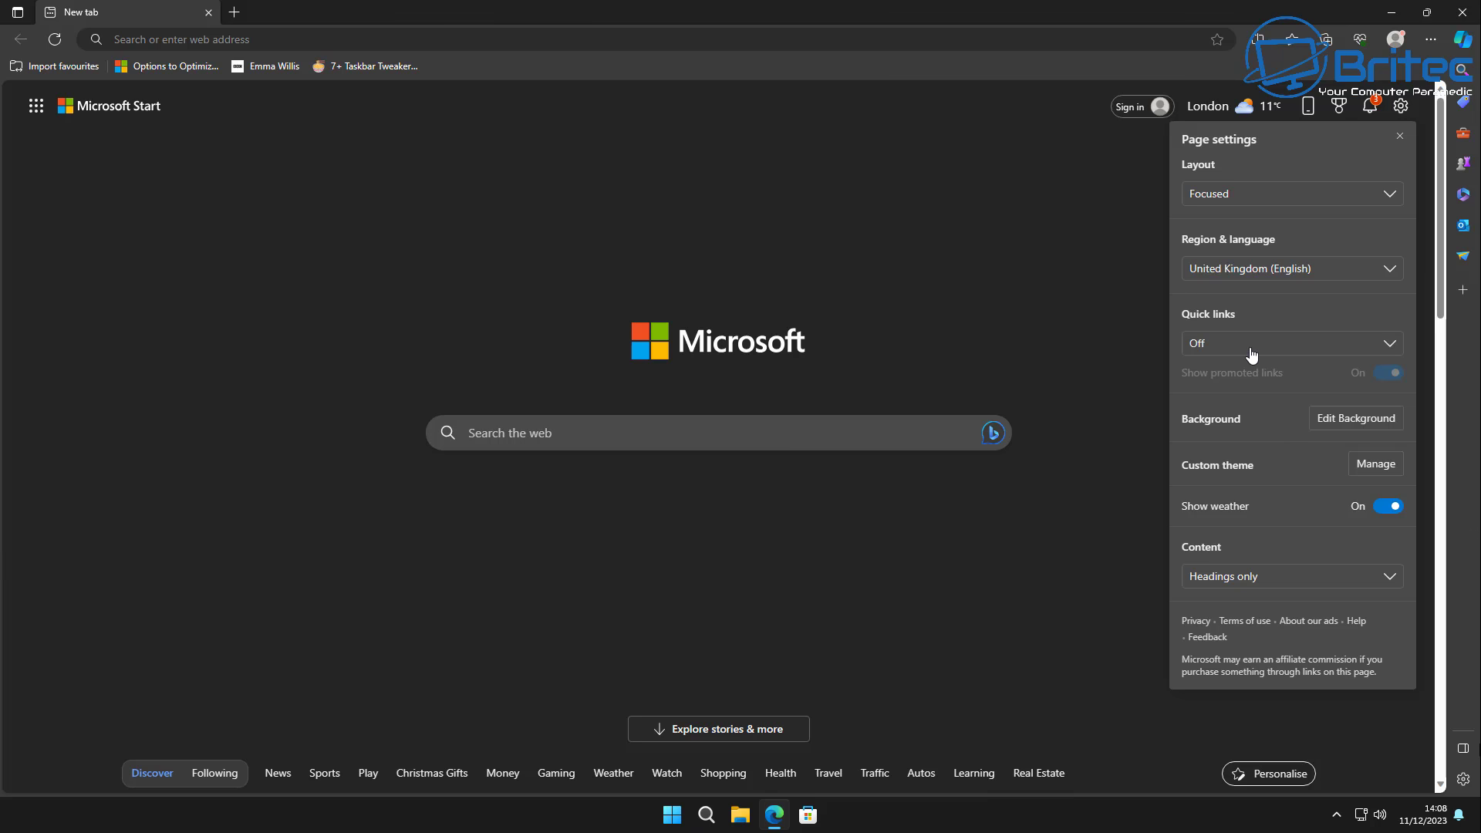
left_click(1250, 345)
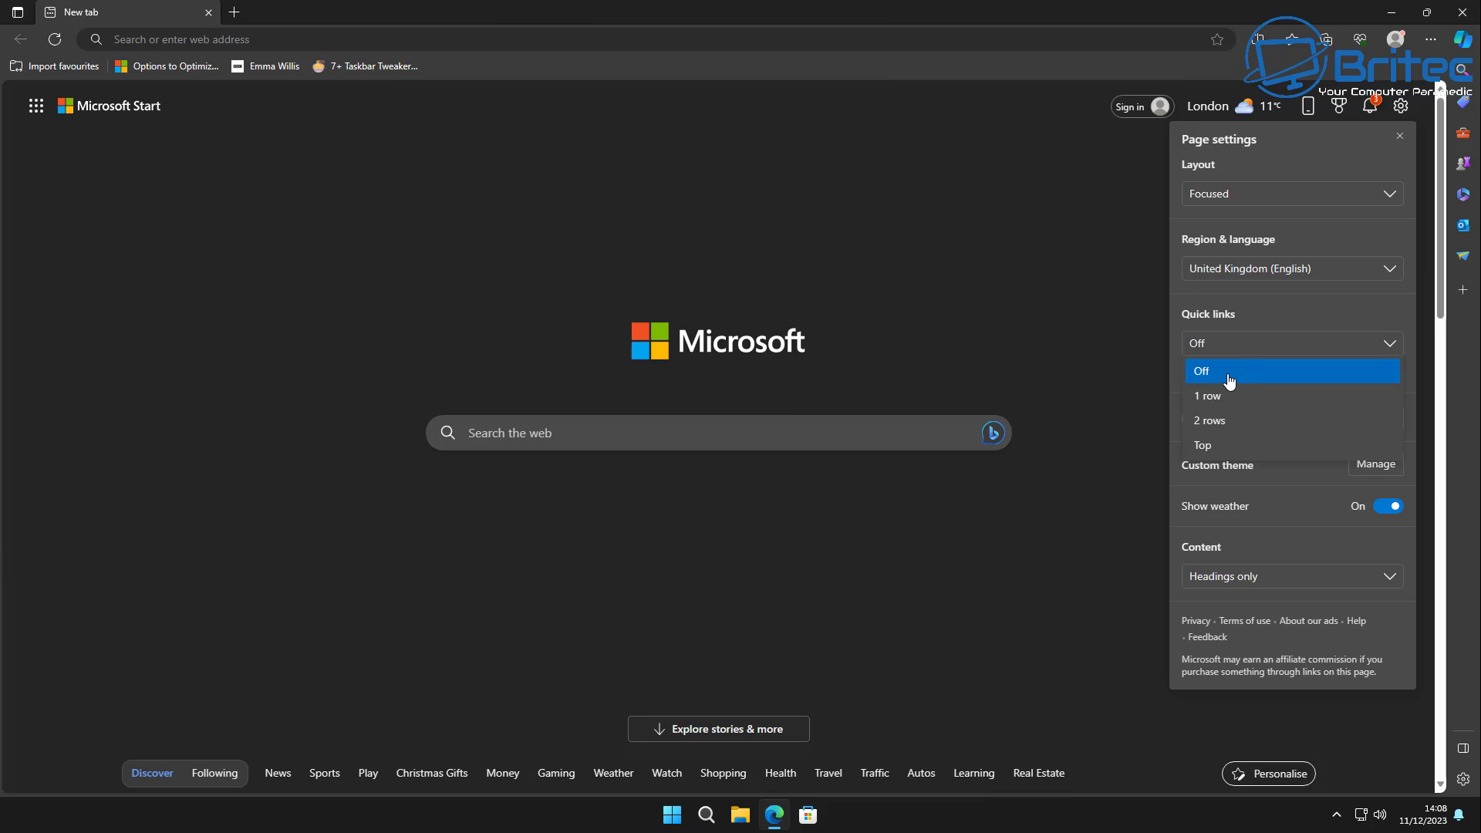
left_click(1226, 395)
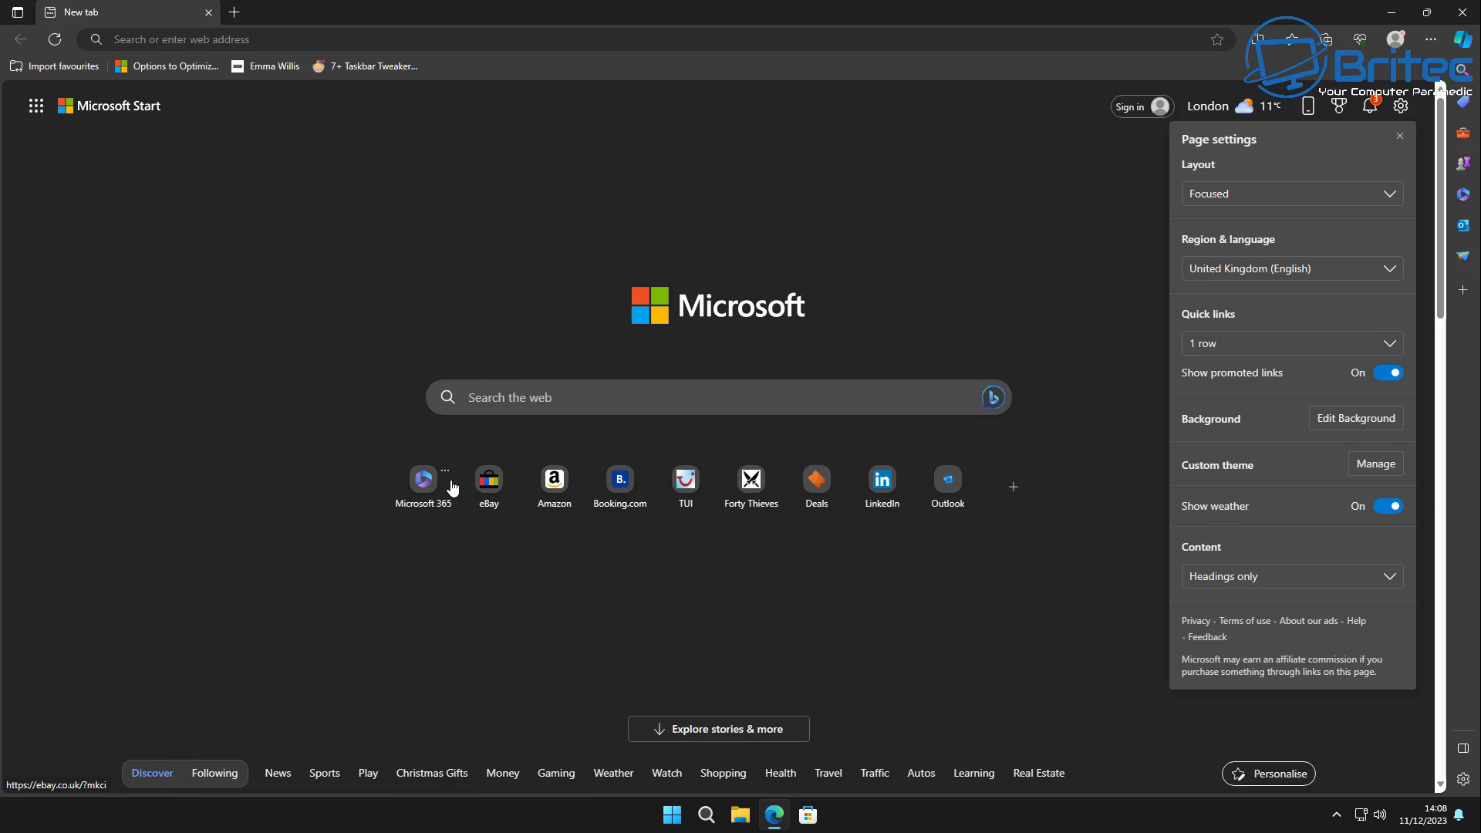
left_click(1314, 344)
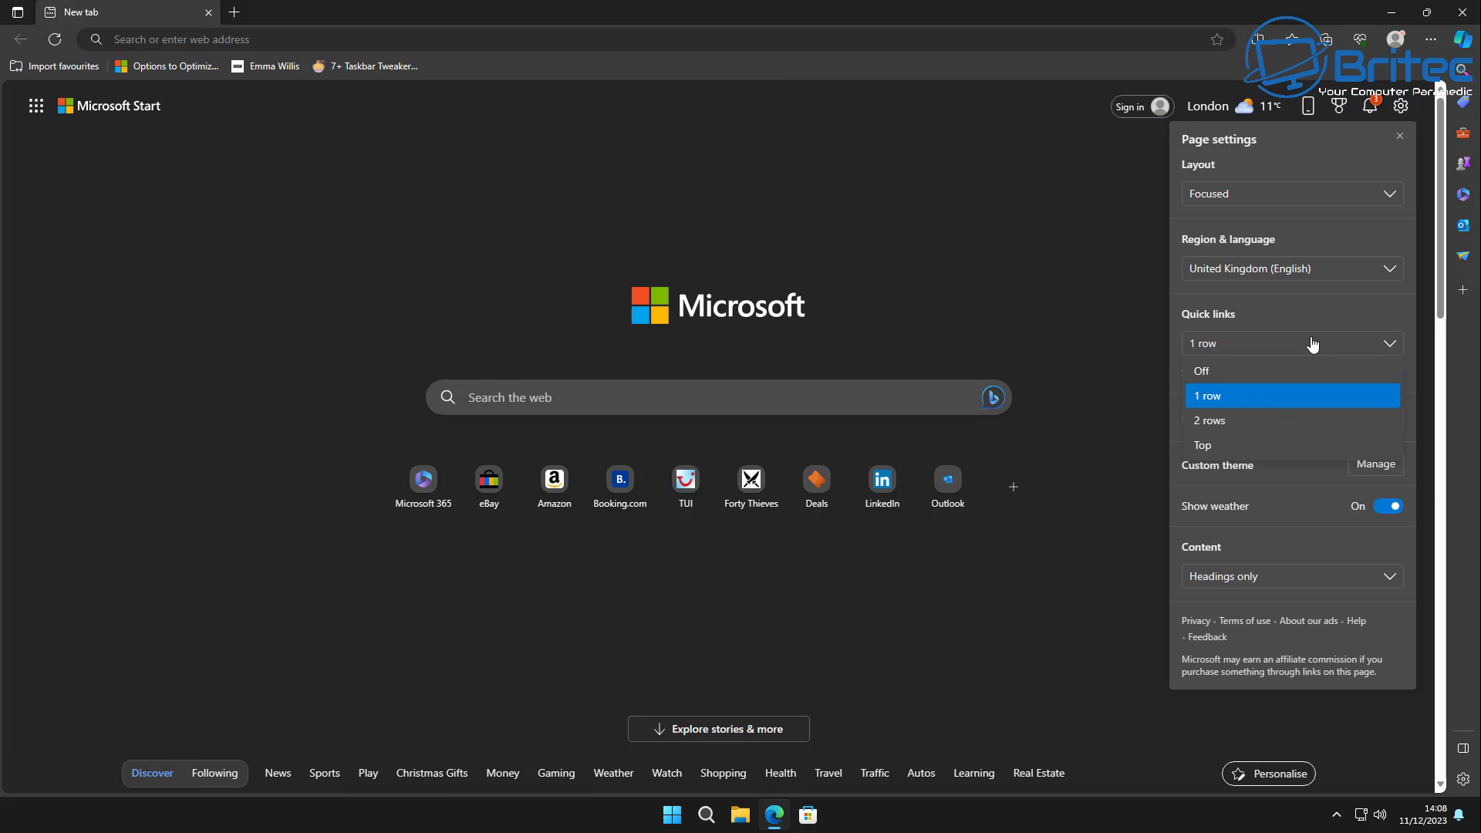
left_click(1229, 373)
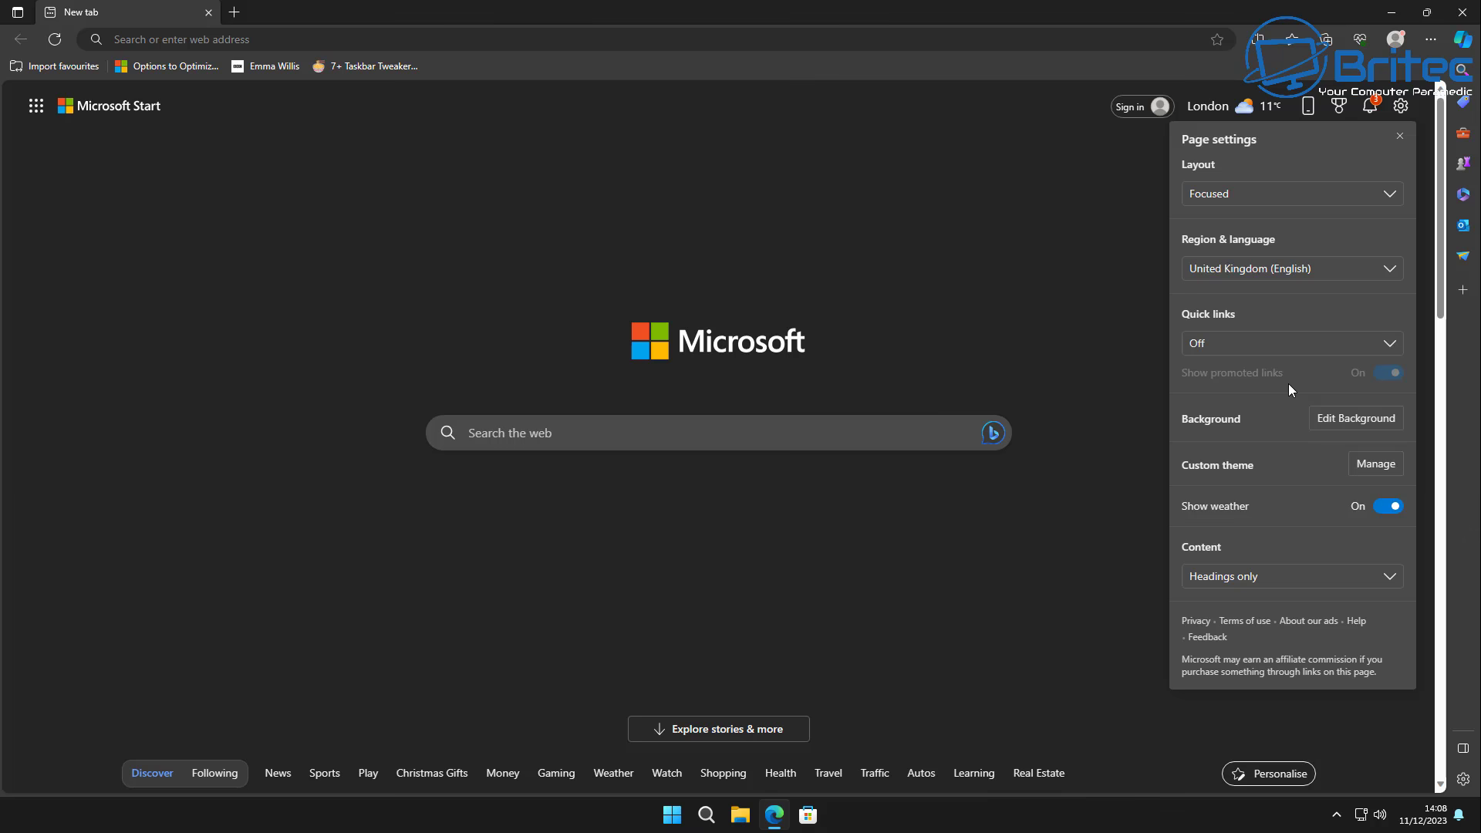
left_click(1281, 343)
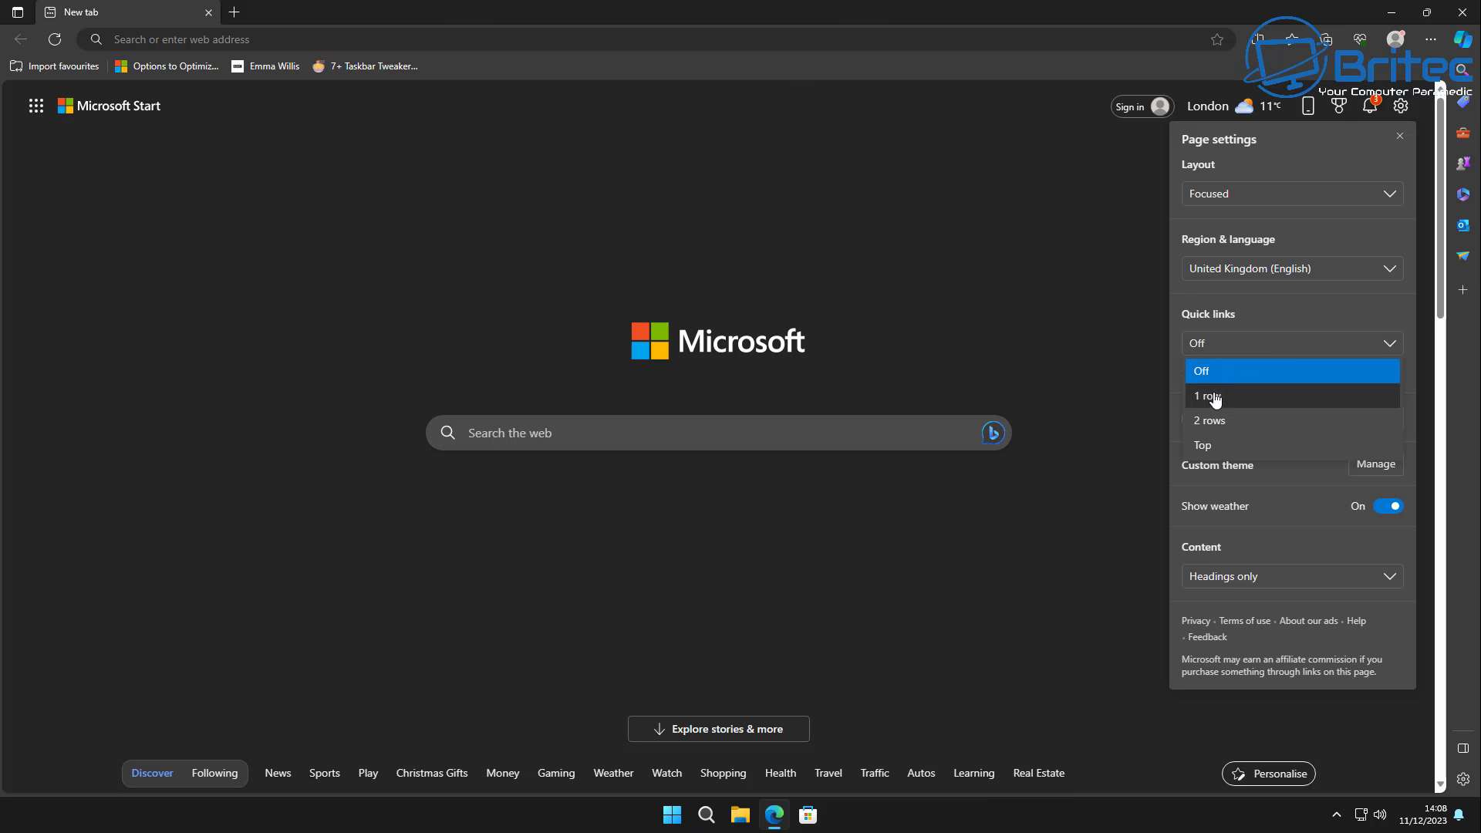
left_click(1214, 396)
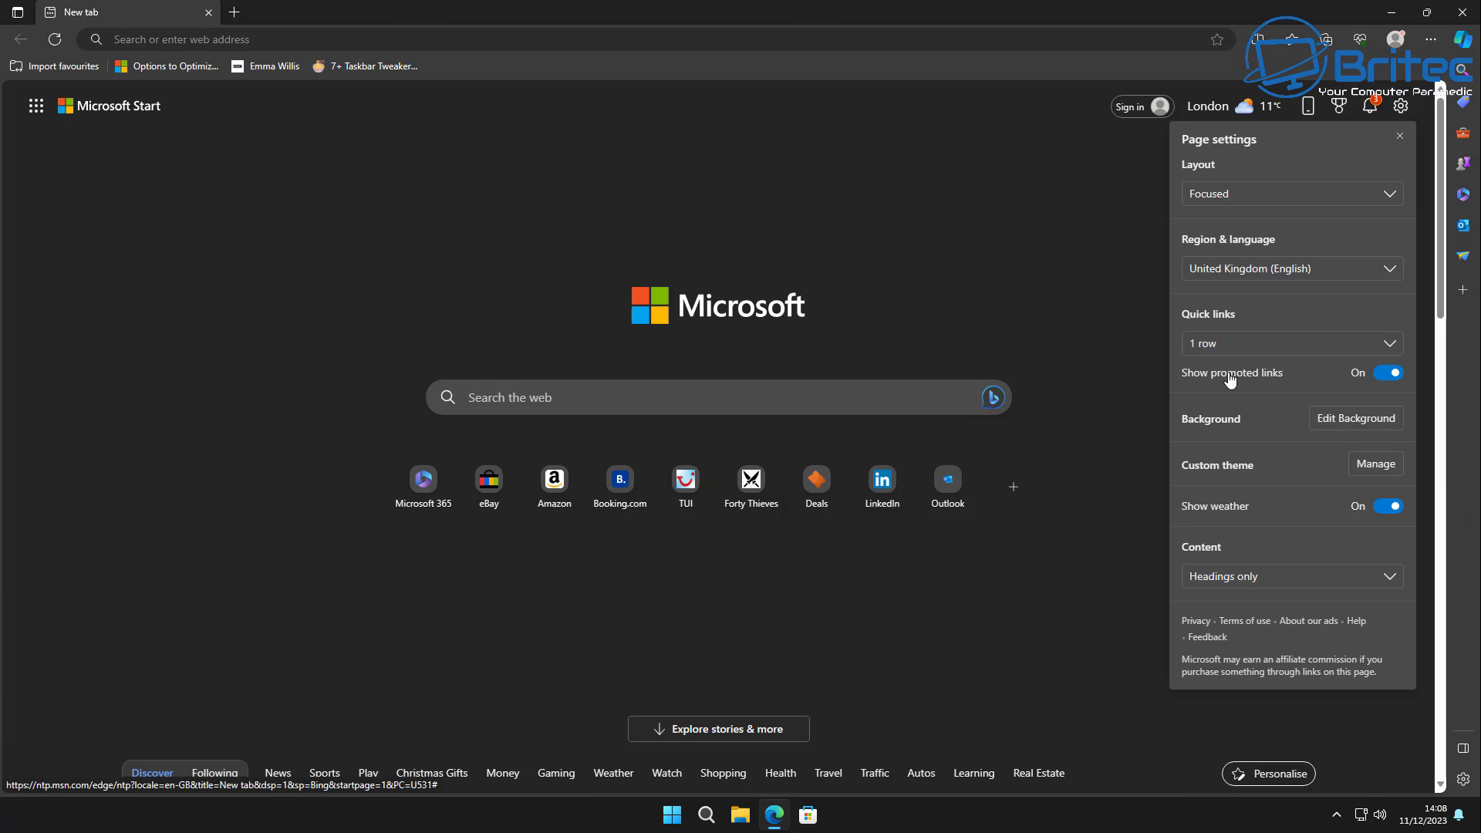
left_click(1249, 344)
left_click(1207, 368)
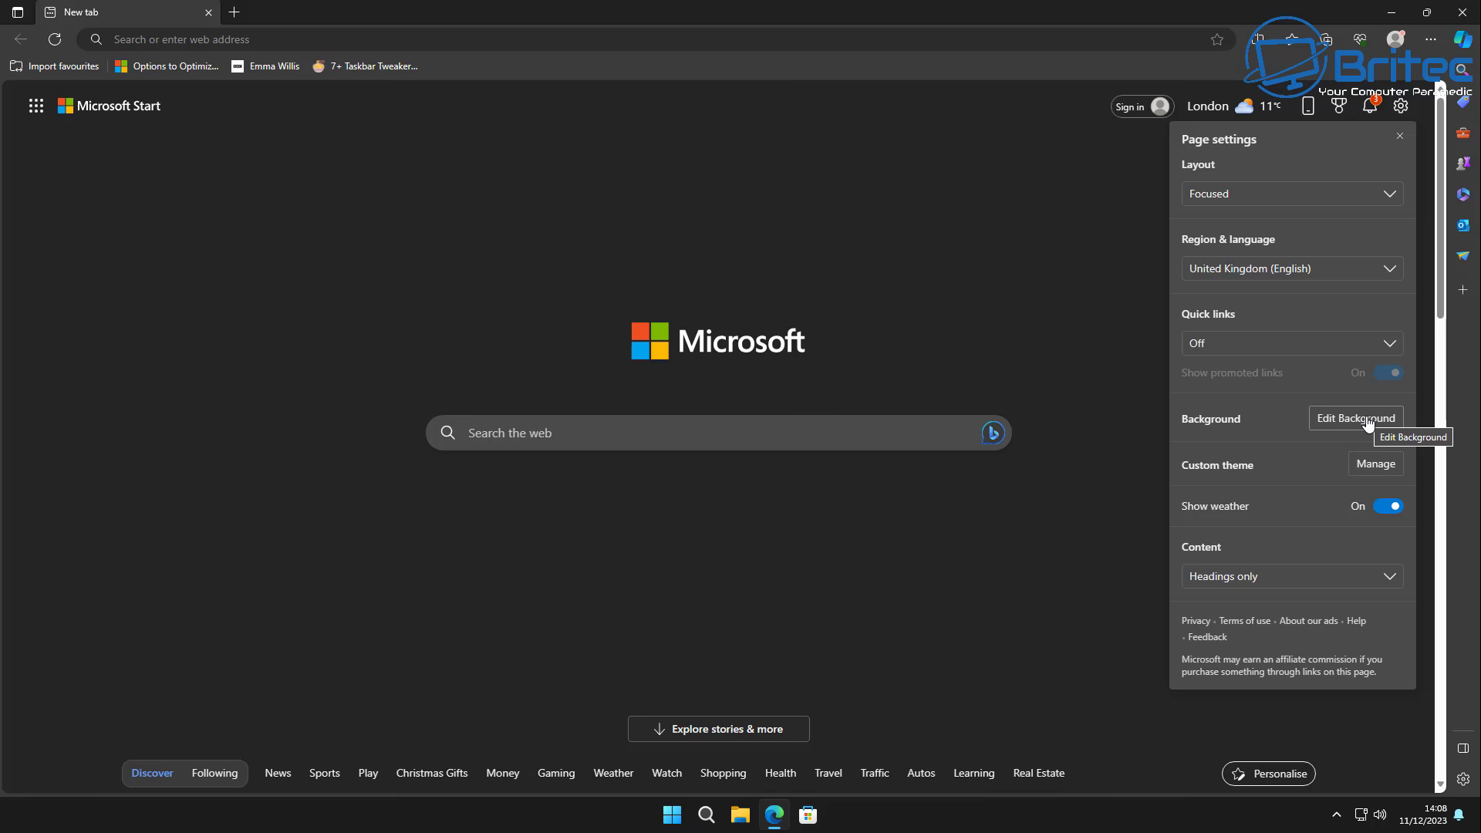
- Turn on the Cathedral Cove, New Zealand background image and close the background gallery
left_click(1342, 416)
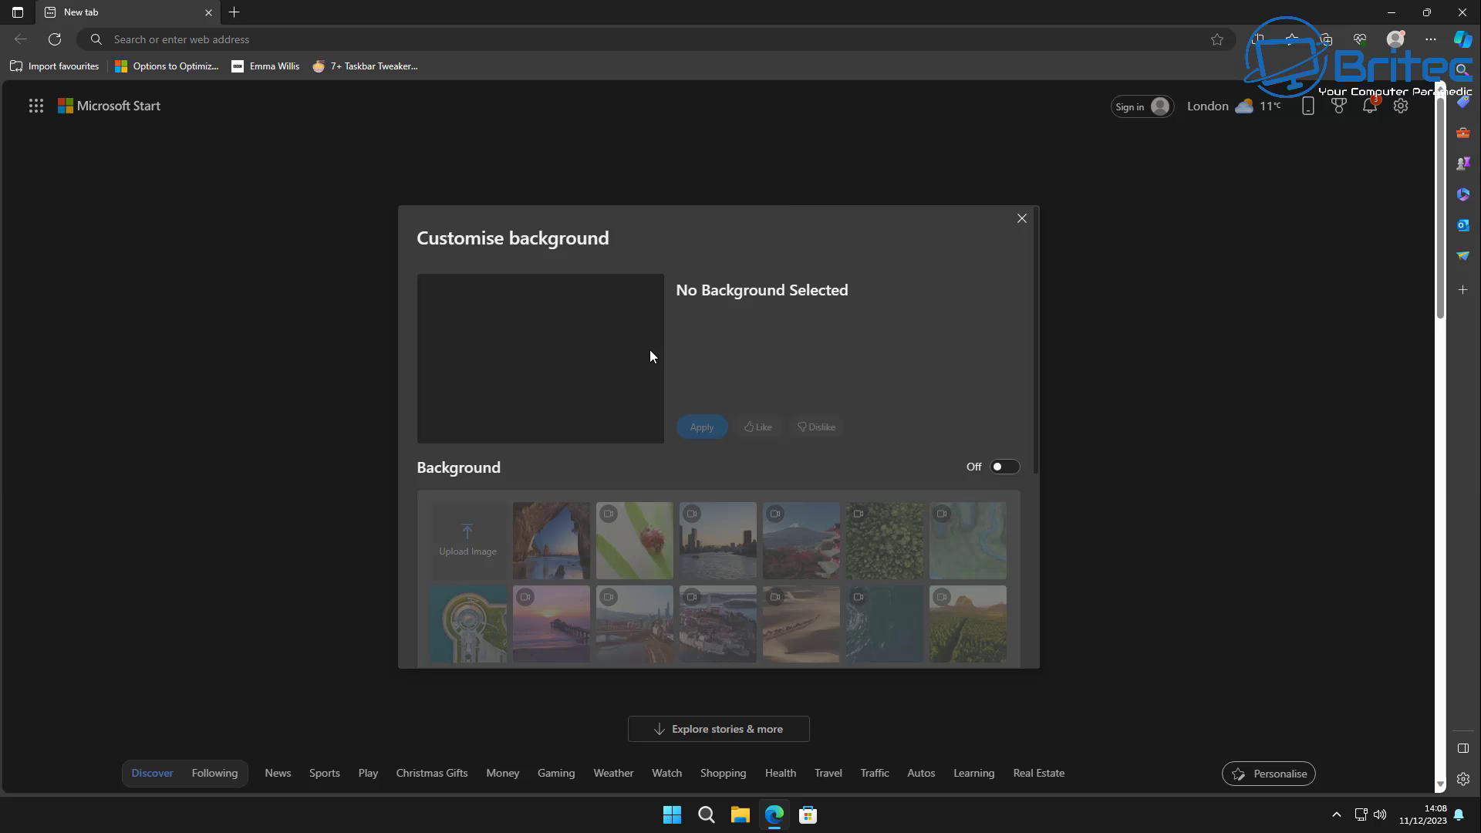
left_click(1004, 469)
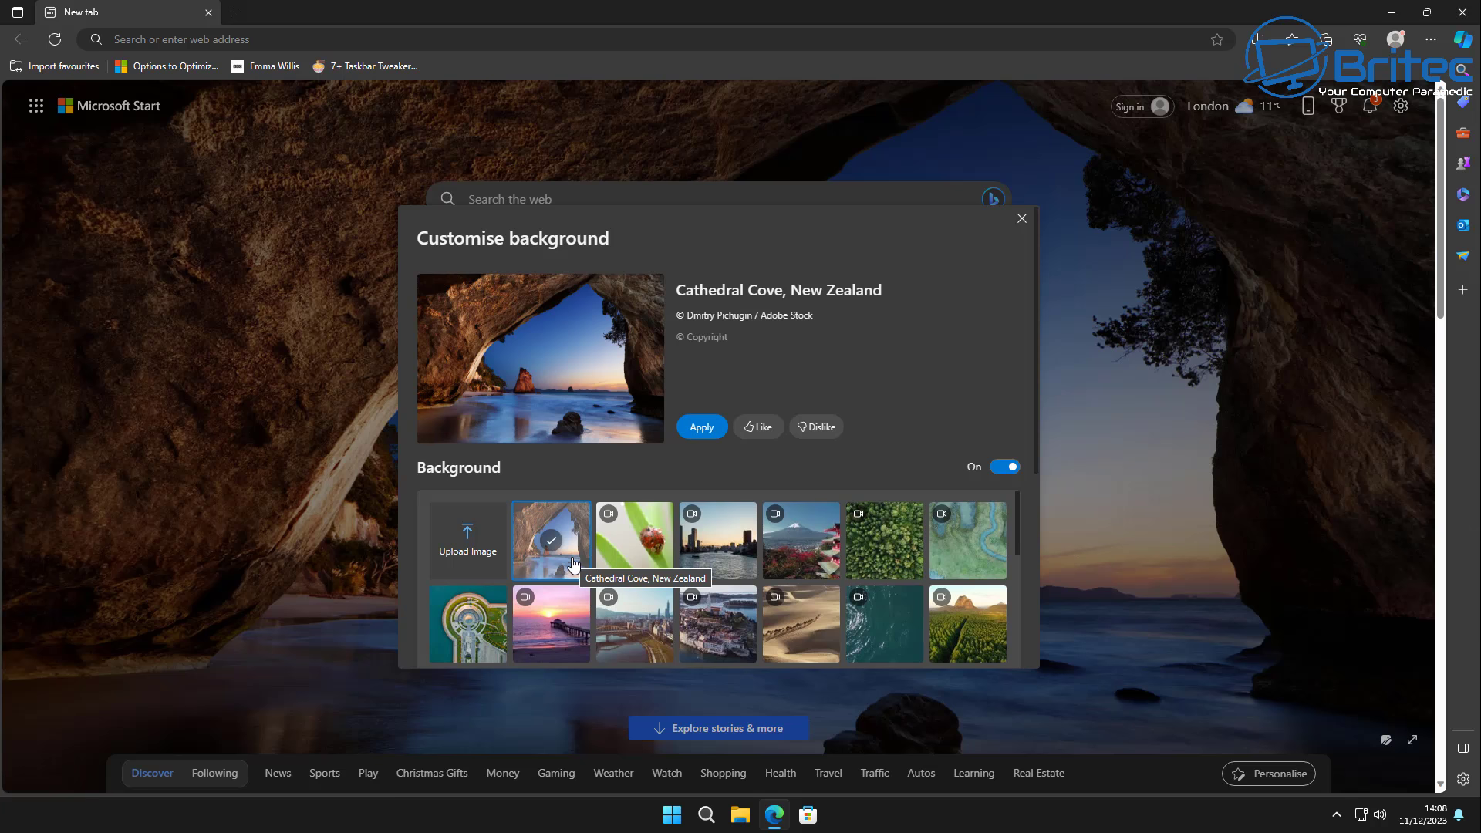
scroll(805, 542, "down", 1)
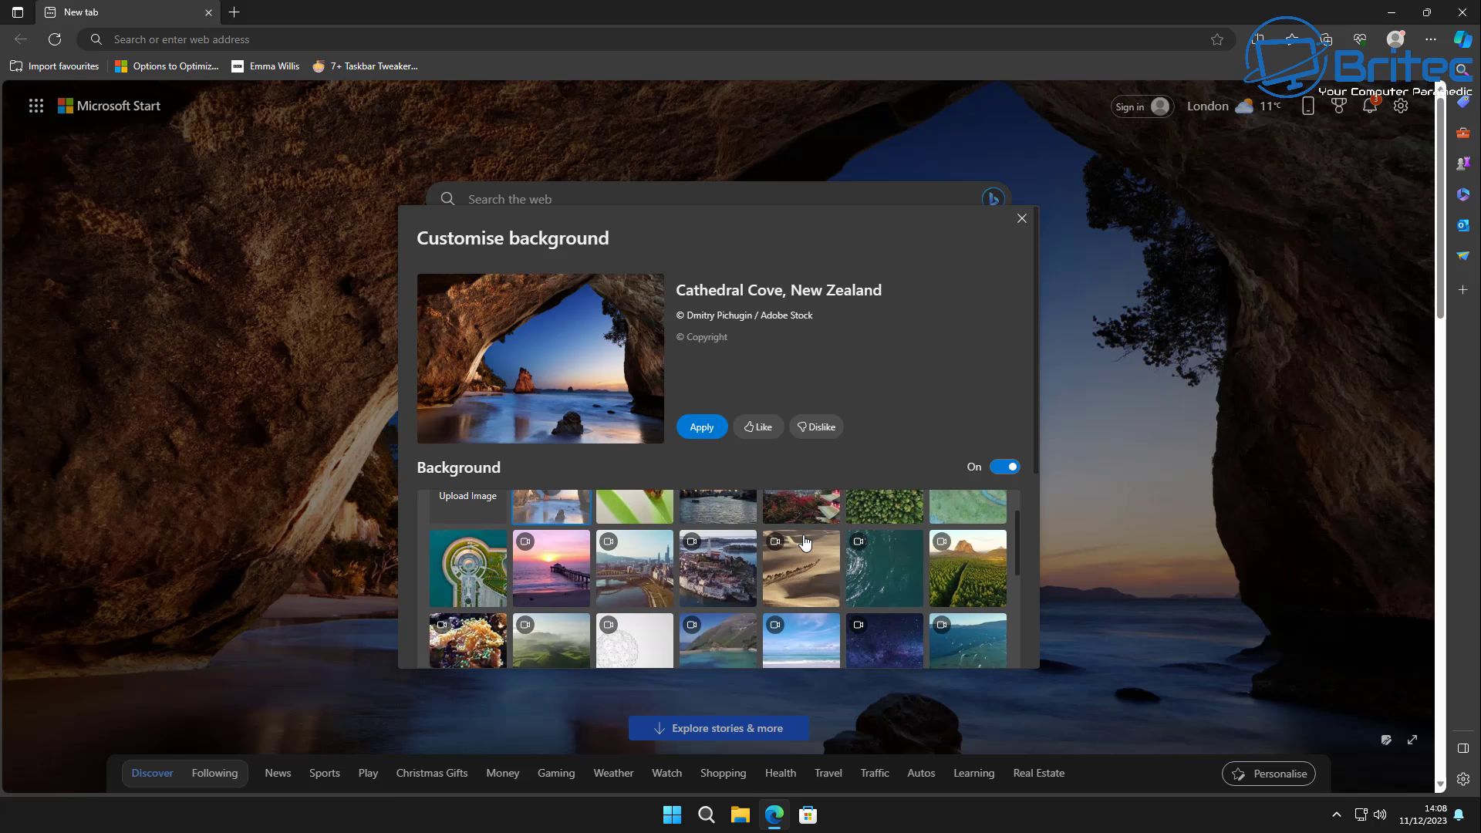
scroll(800, 551, "down", 2)
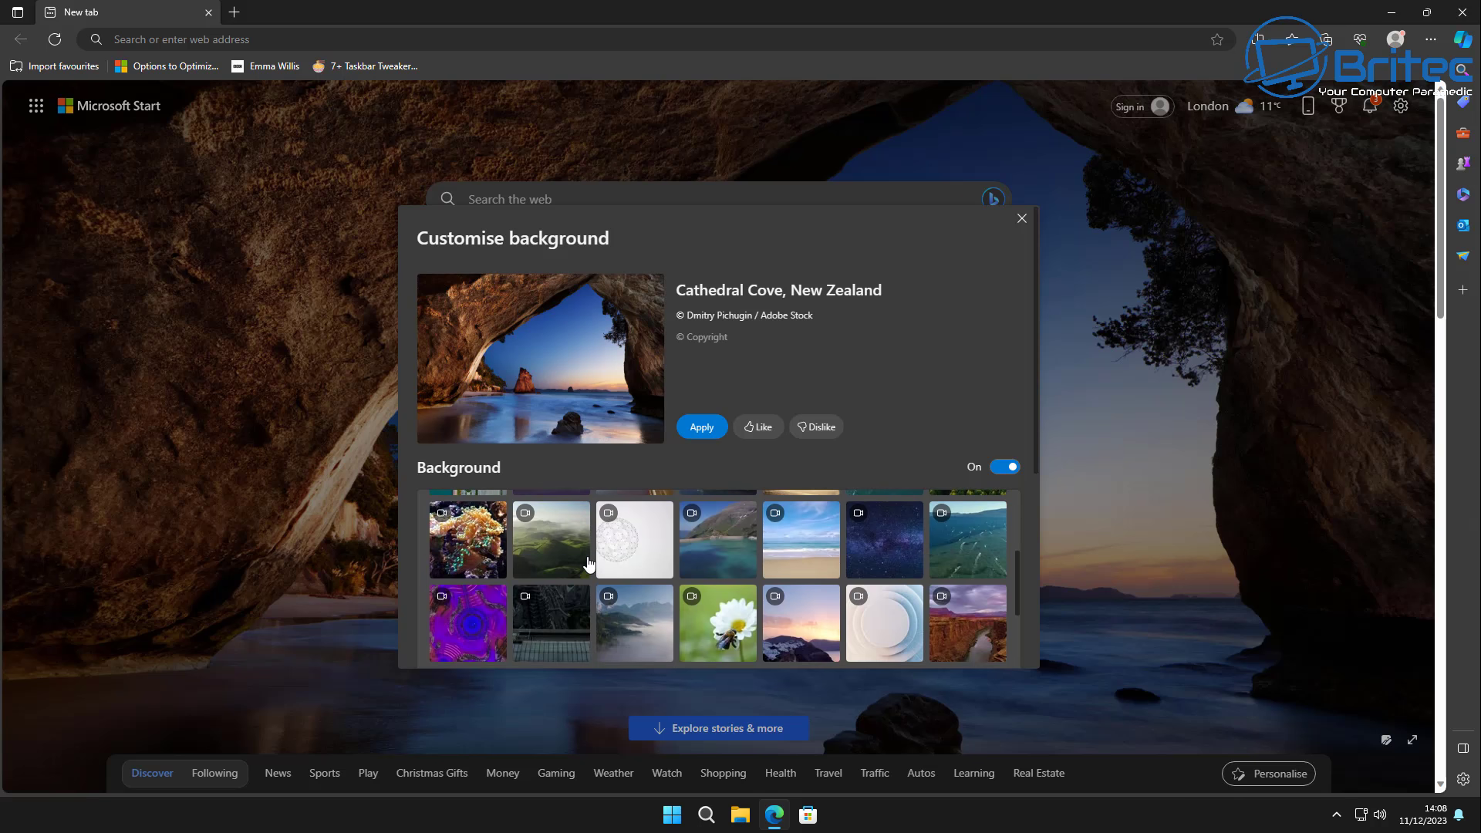
scroll(588, 563, "down", 2)
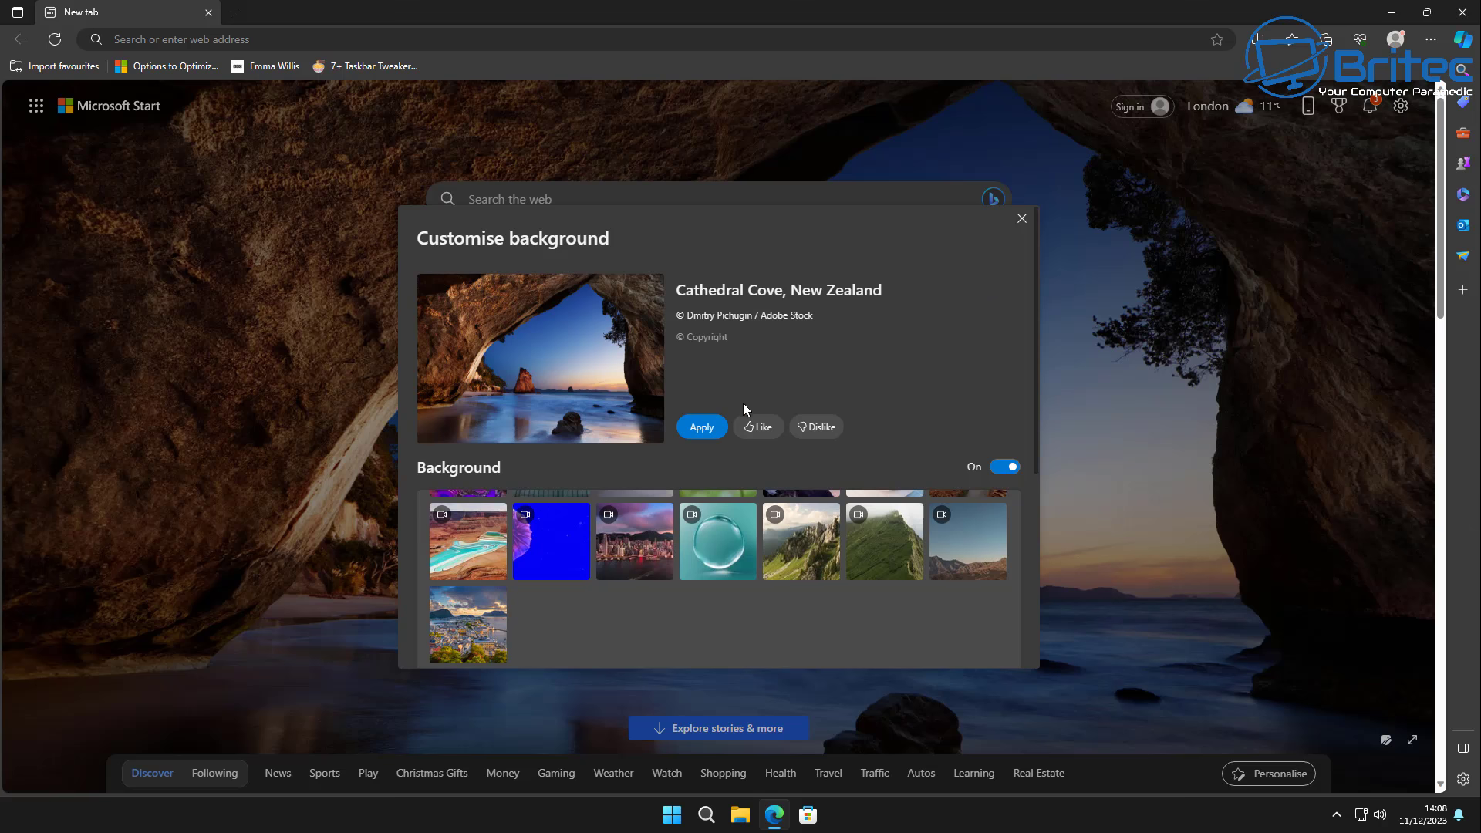
left_click(1021, 221)
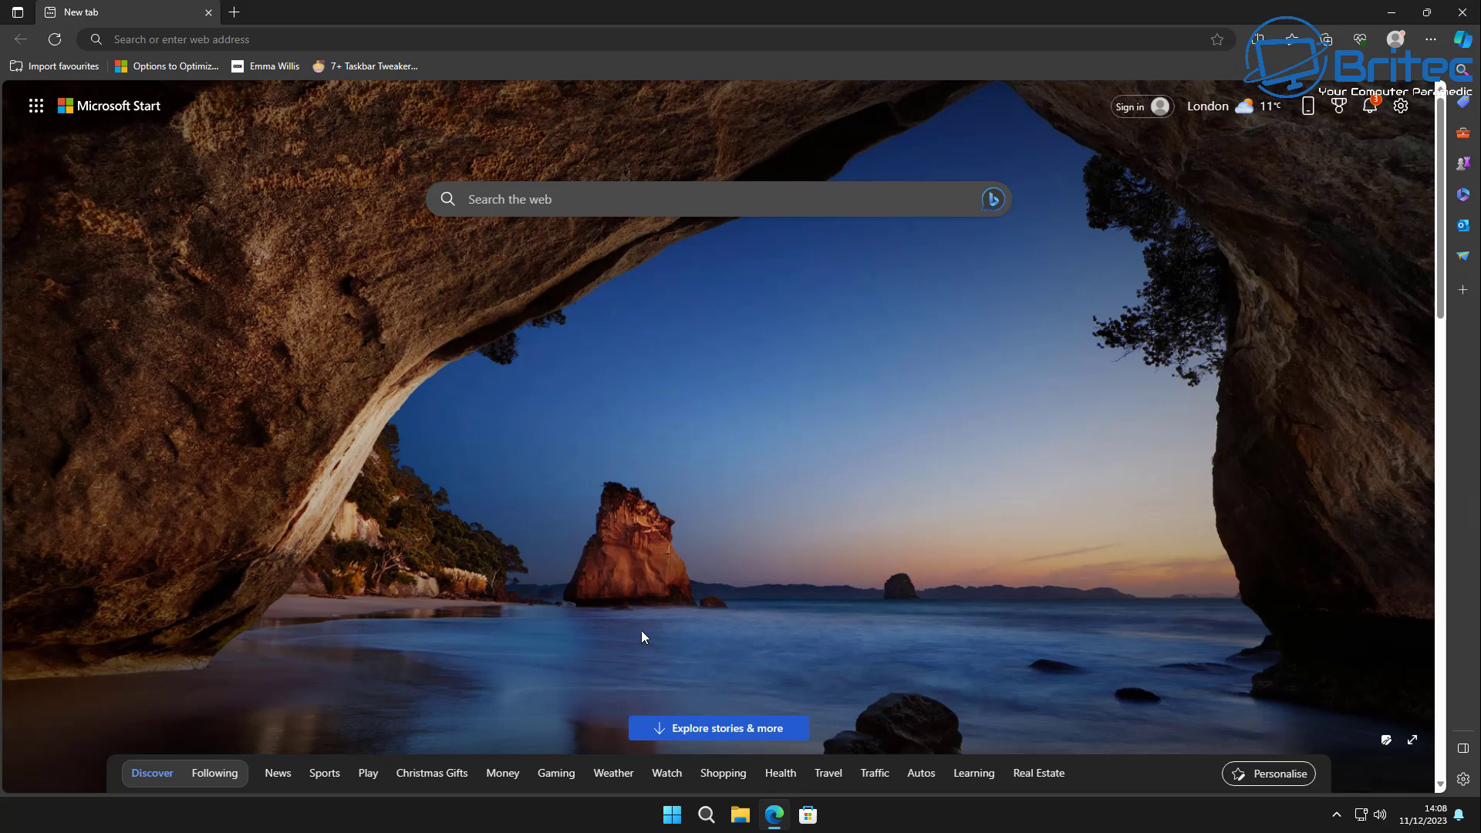
- Set the new tab page content to Content off
left_click(1401, 106)
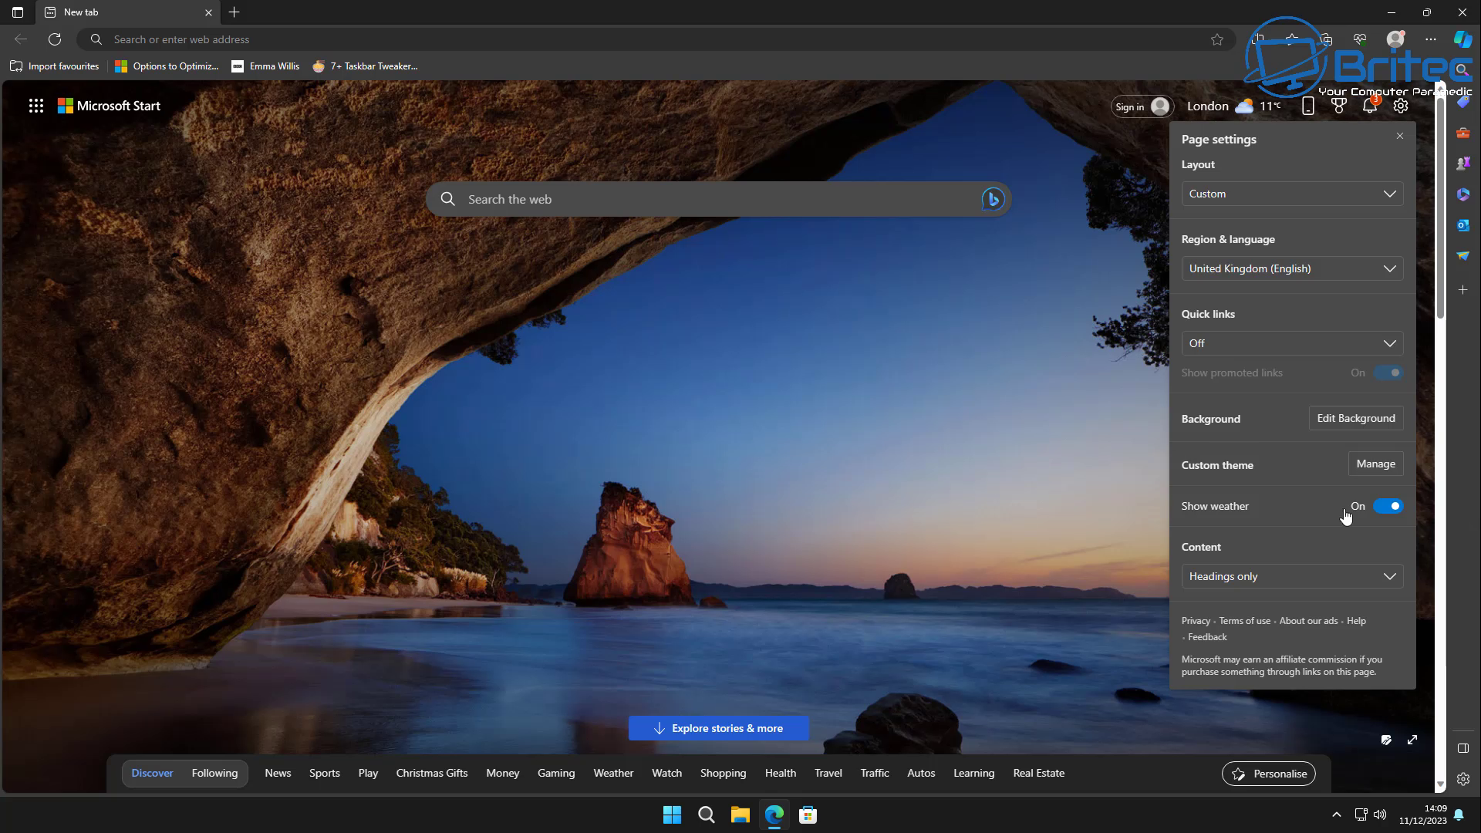
left_click(1393, 584)
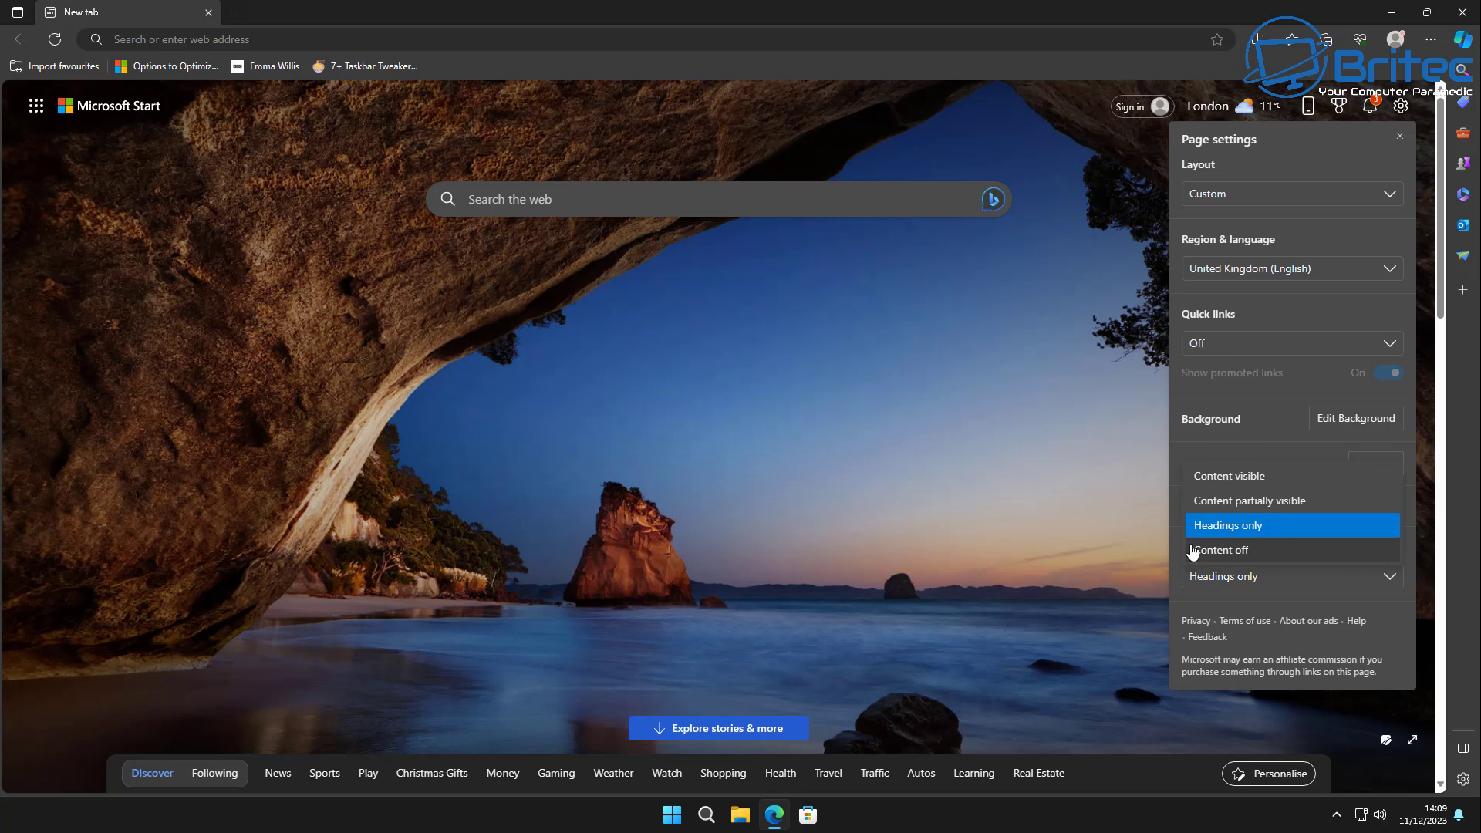
left_click(1238, 550)
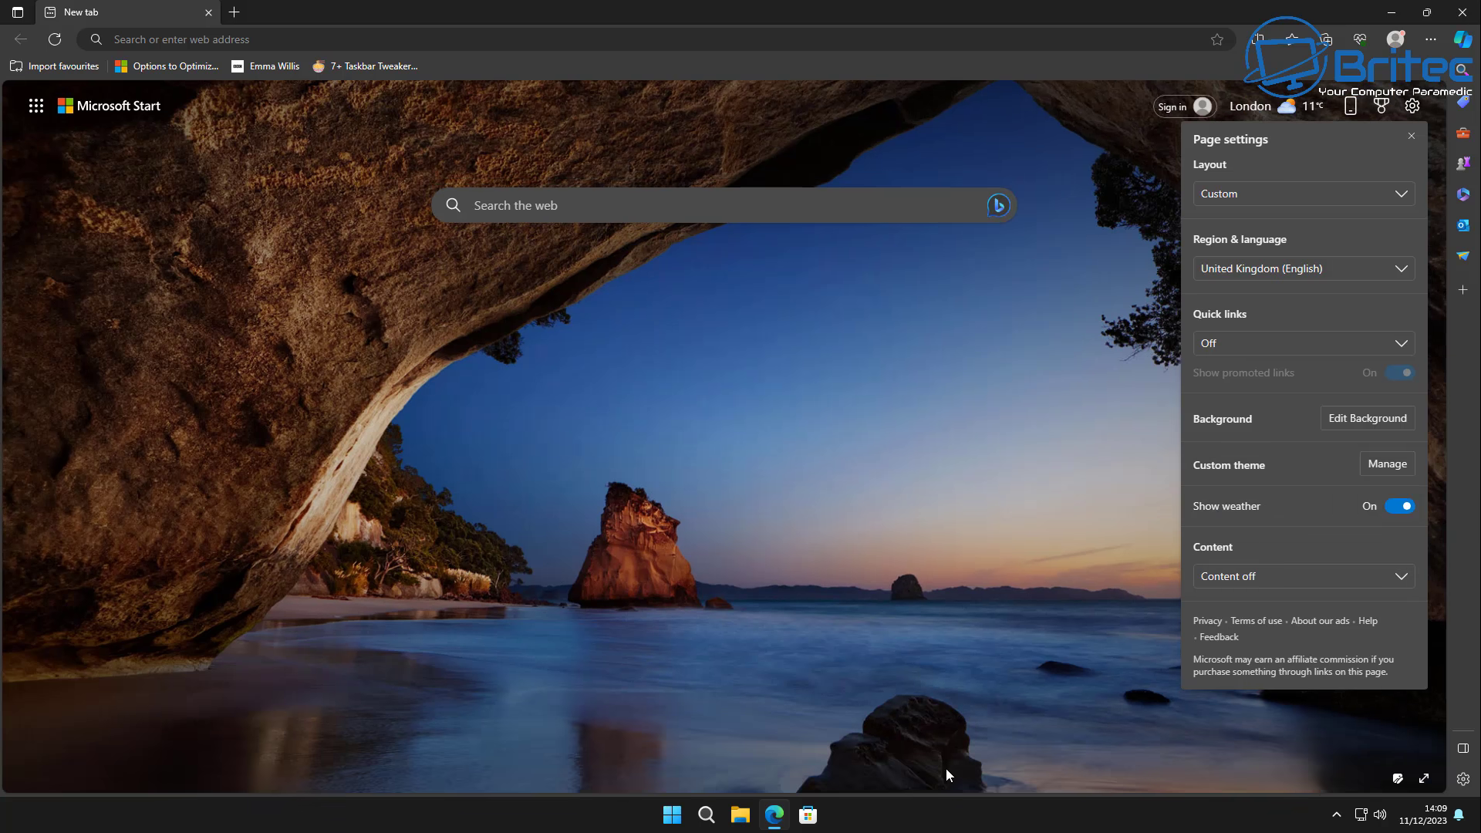
left_click(1311, 577)
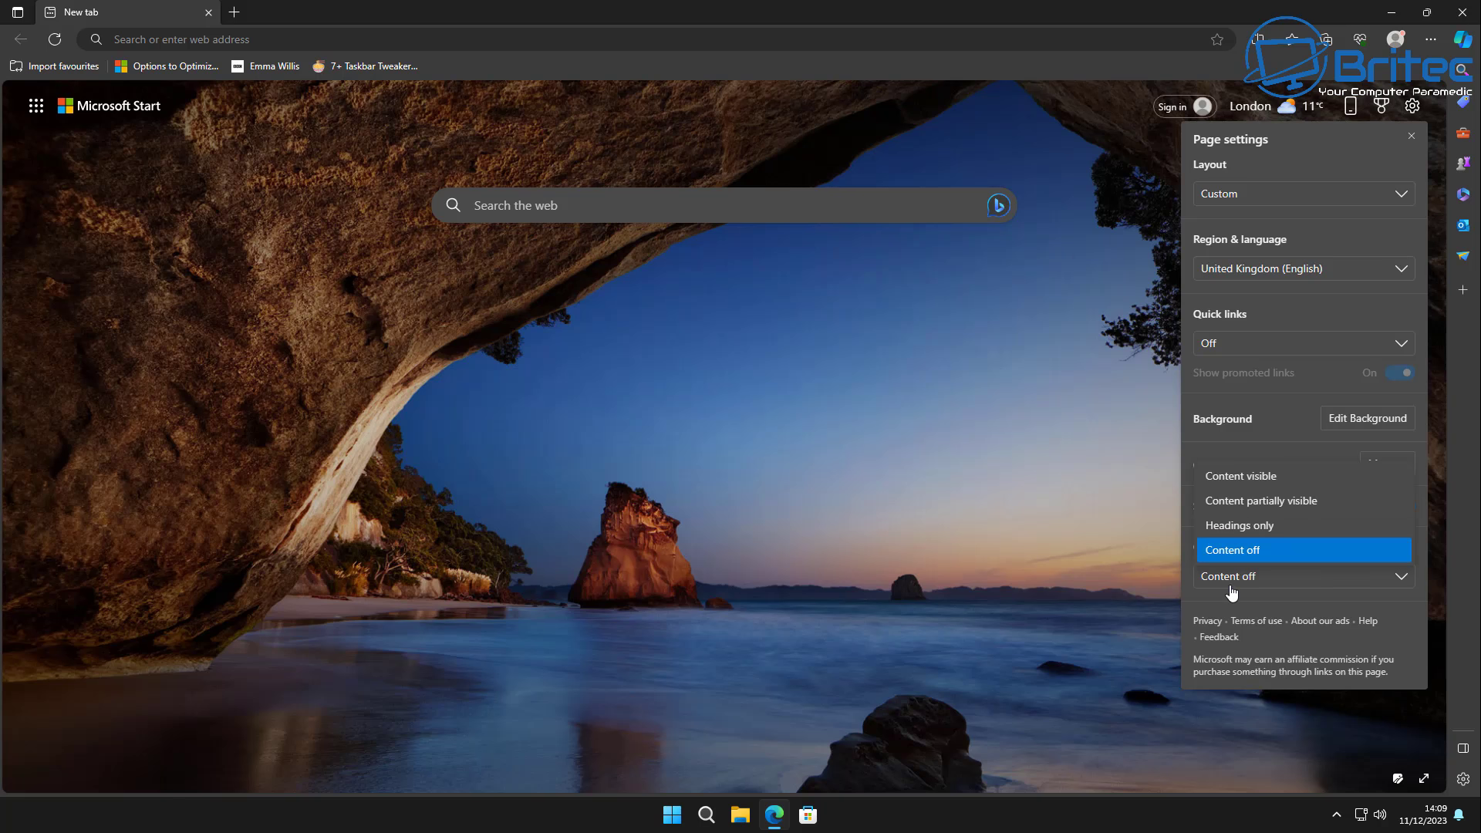
left_click(1245, 550)
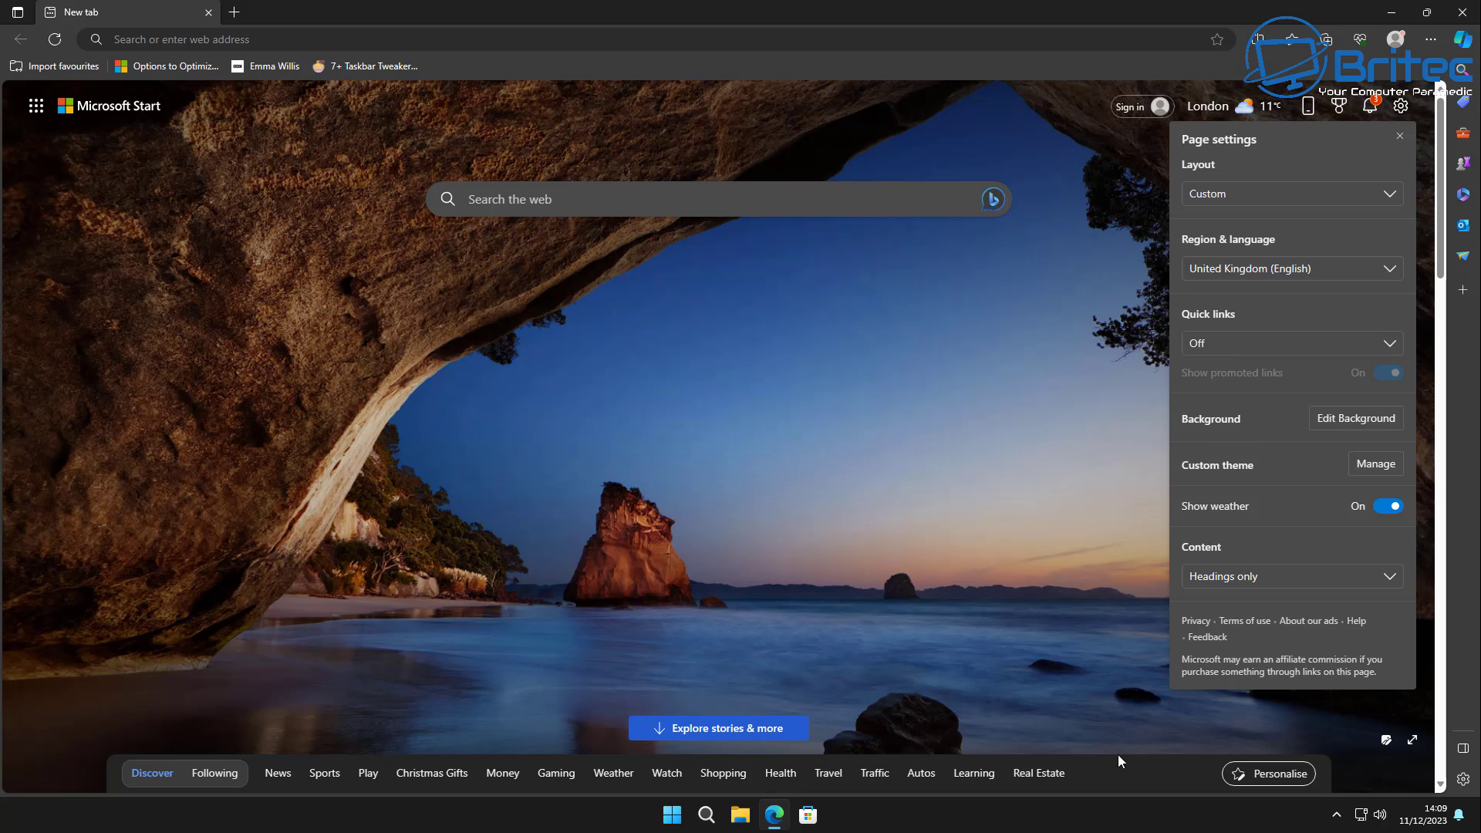
left_click(1258, 577)
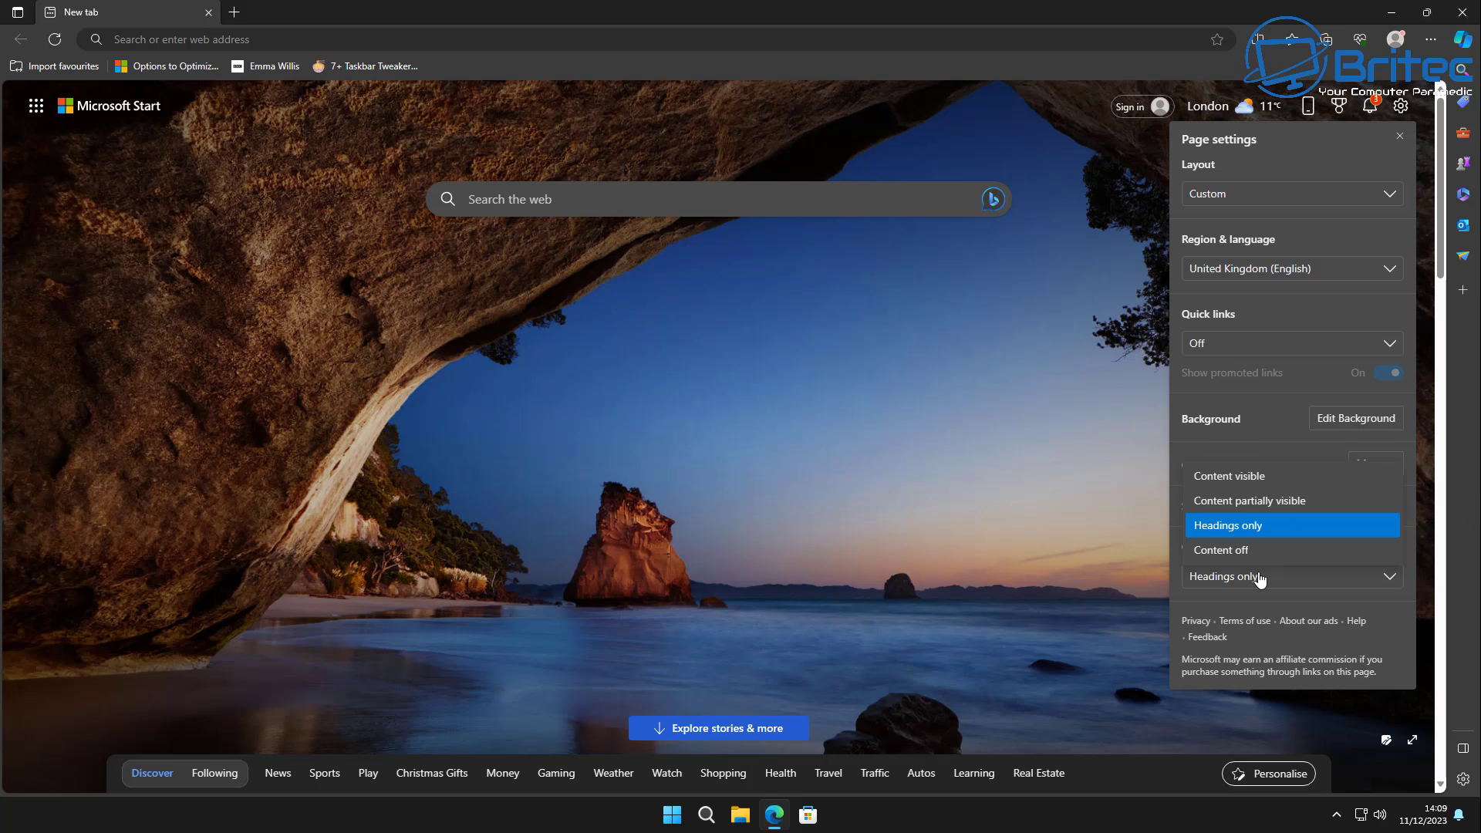
left_click(1242, 550)
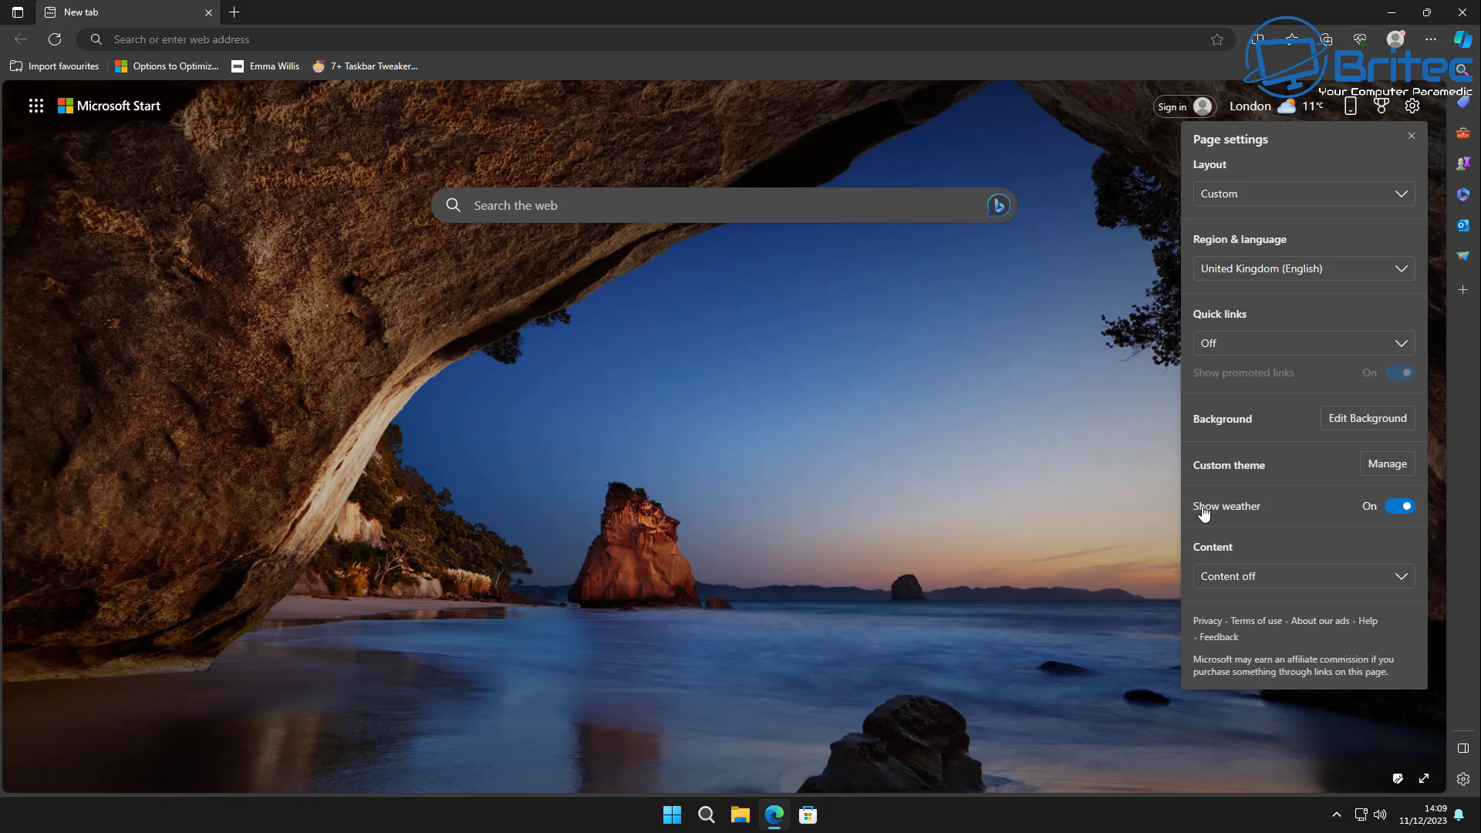
- Switch Show weather off on the new tab page
left_click(1401, 510)
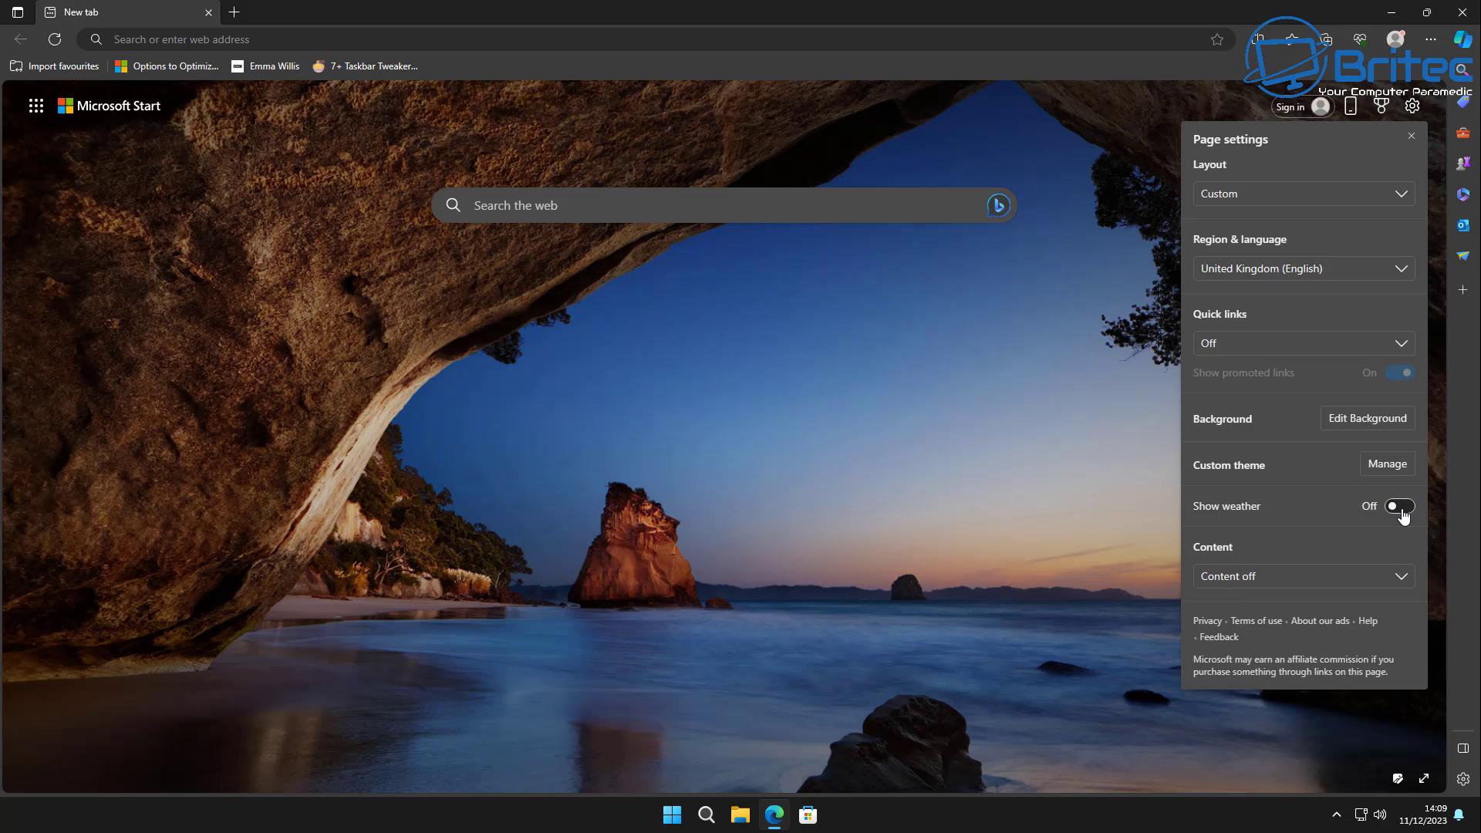
left_click(1401, 507)
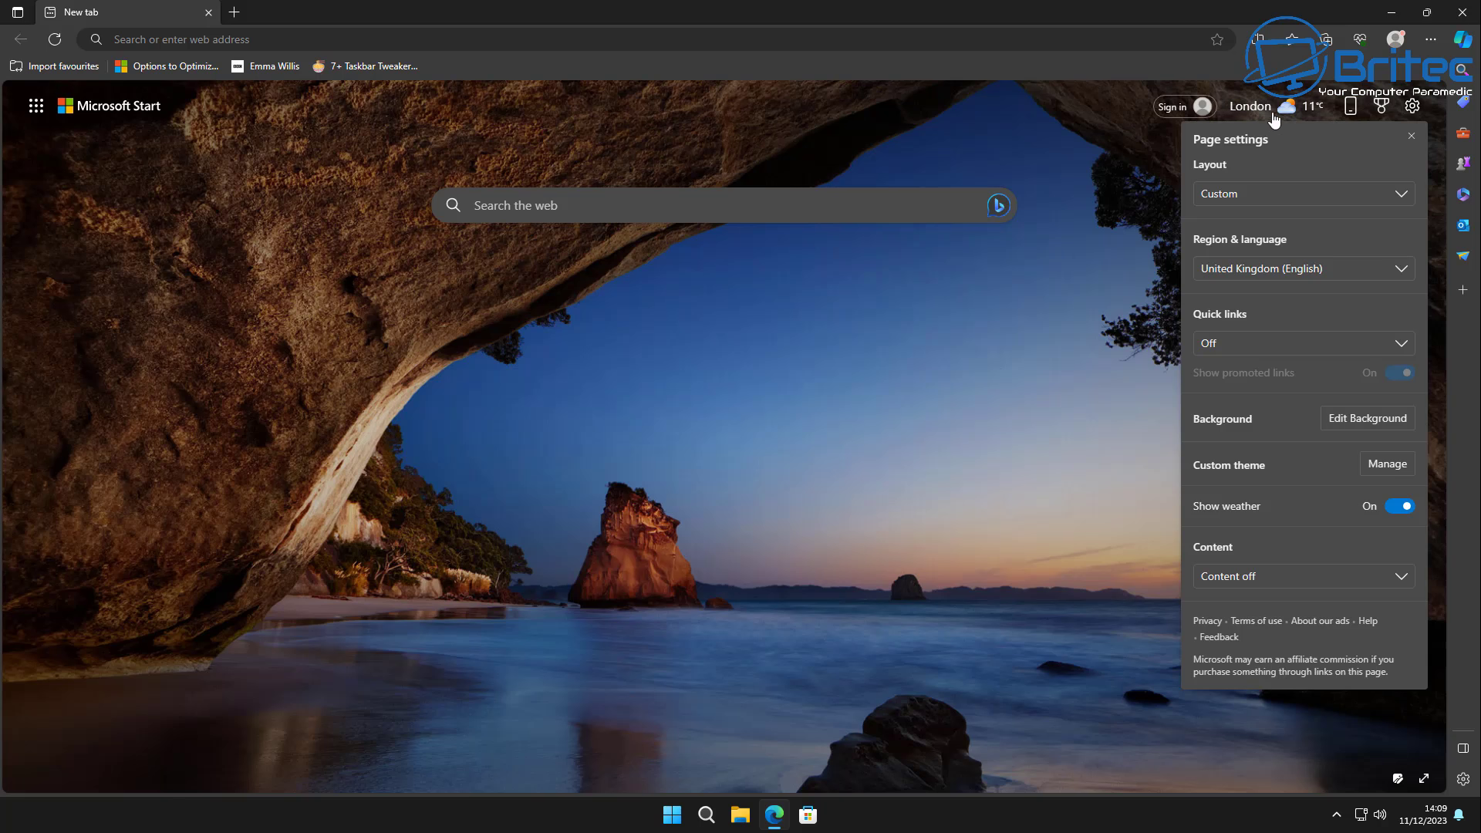
left_click(1402, 508)
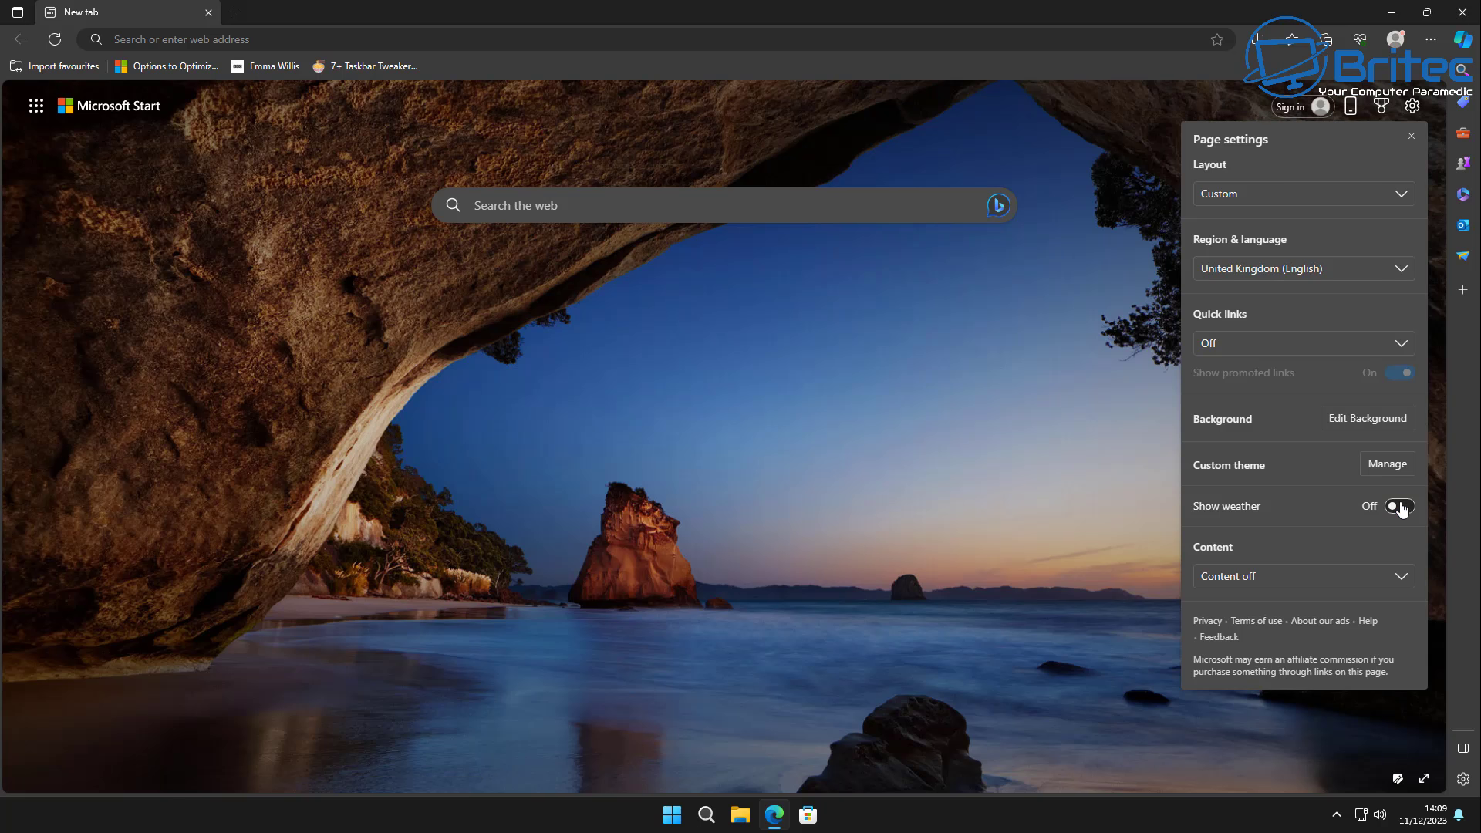
left_click(1403, 508)
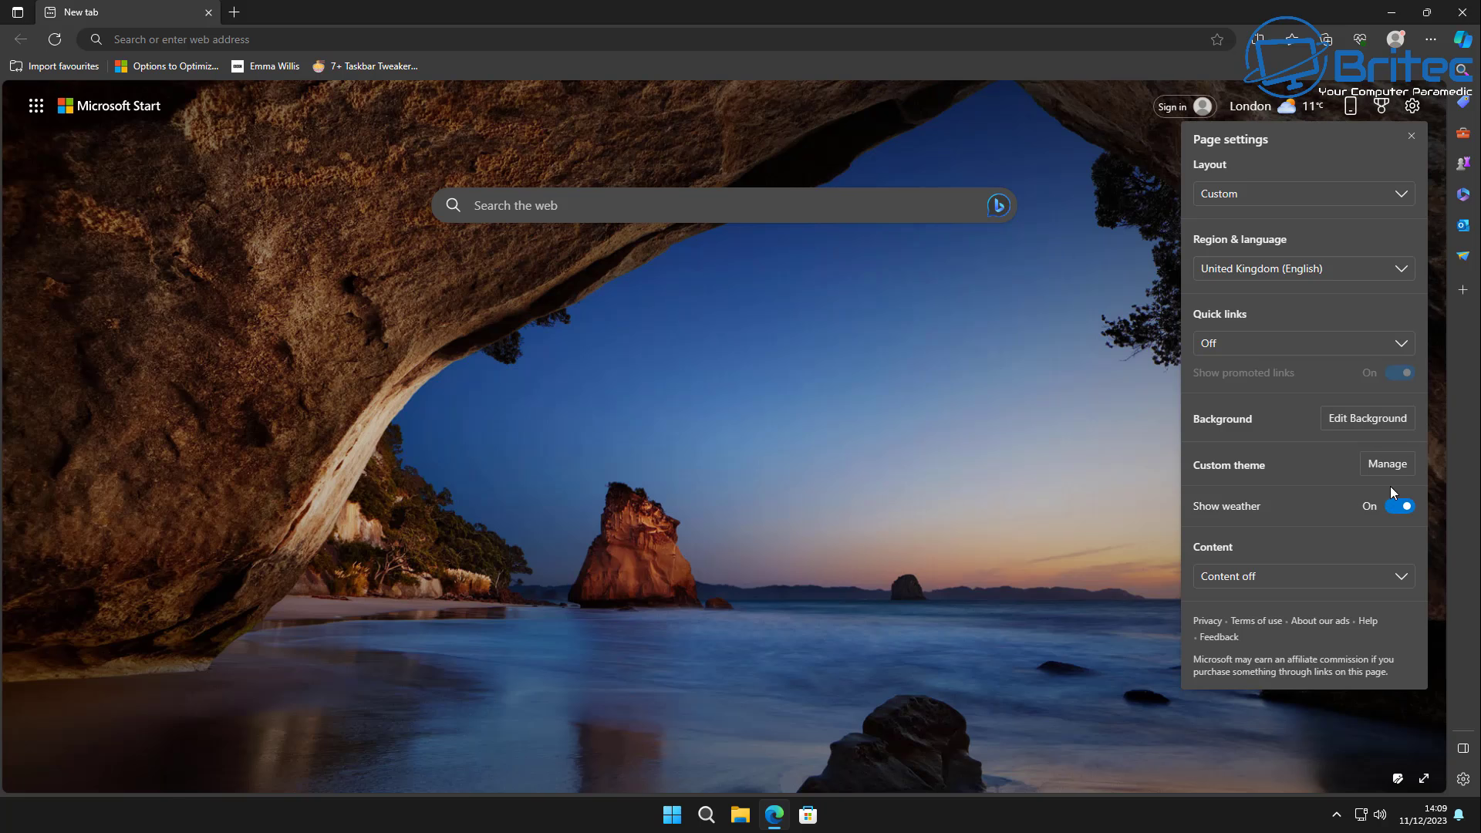
left_click(1400, 508)
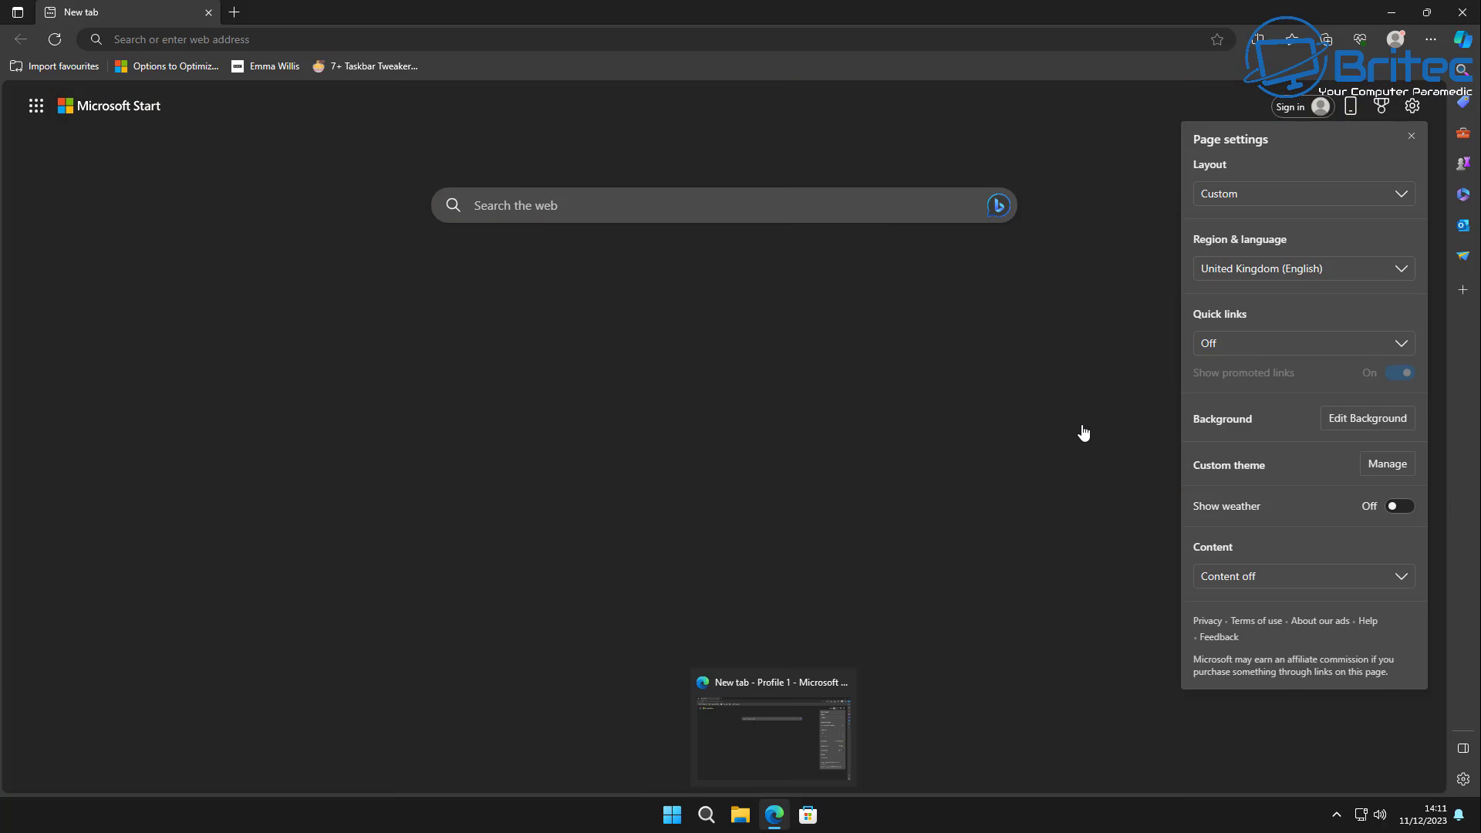
left_click(1393, 466)
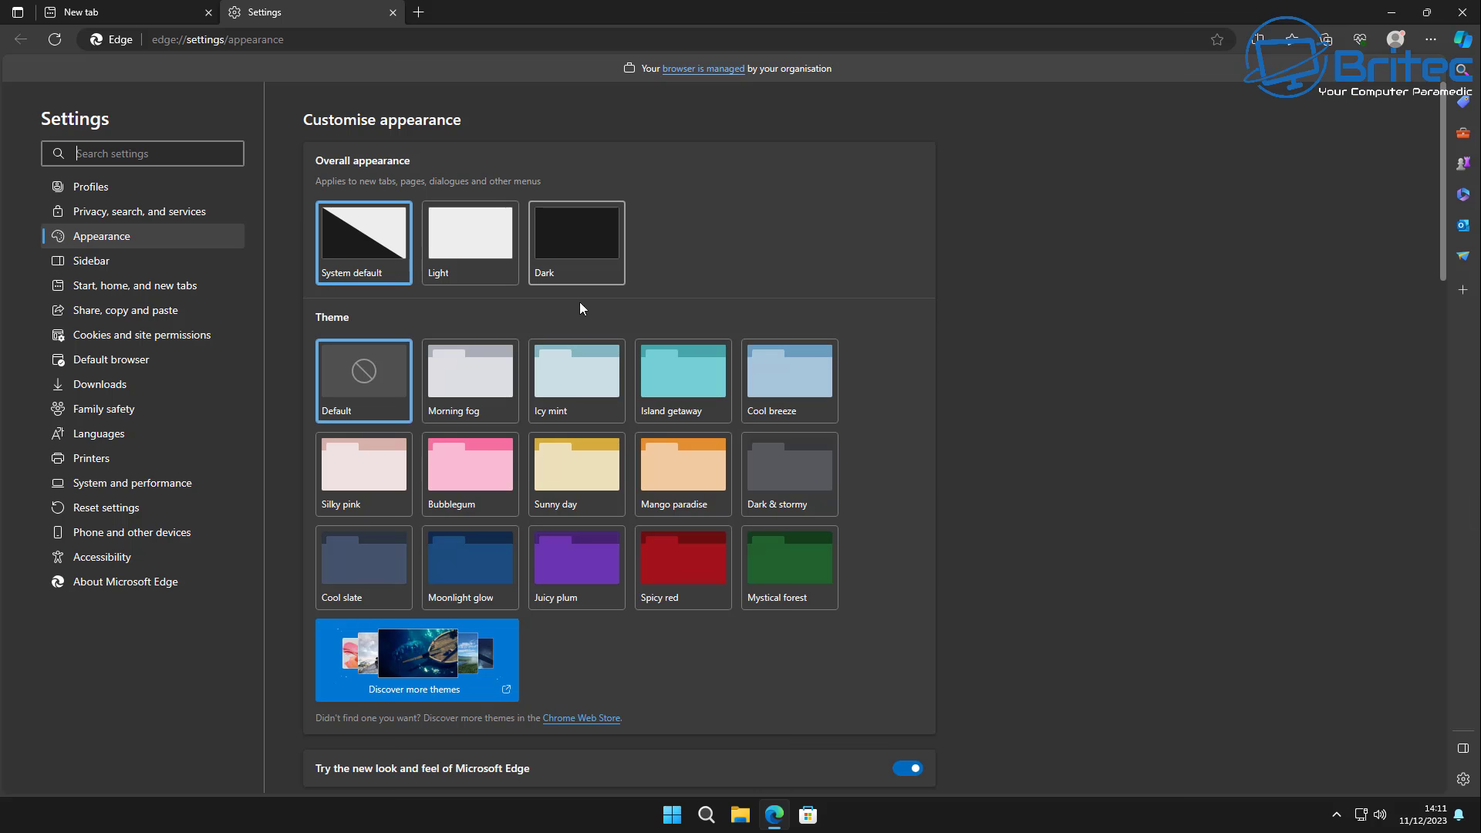
- Try the Icy mint and Moonlight glow themes, settling on Cool breeze
left_click(586, 386)
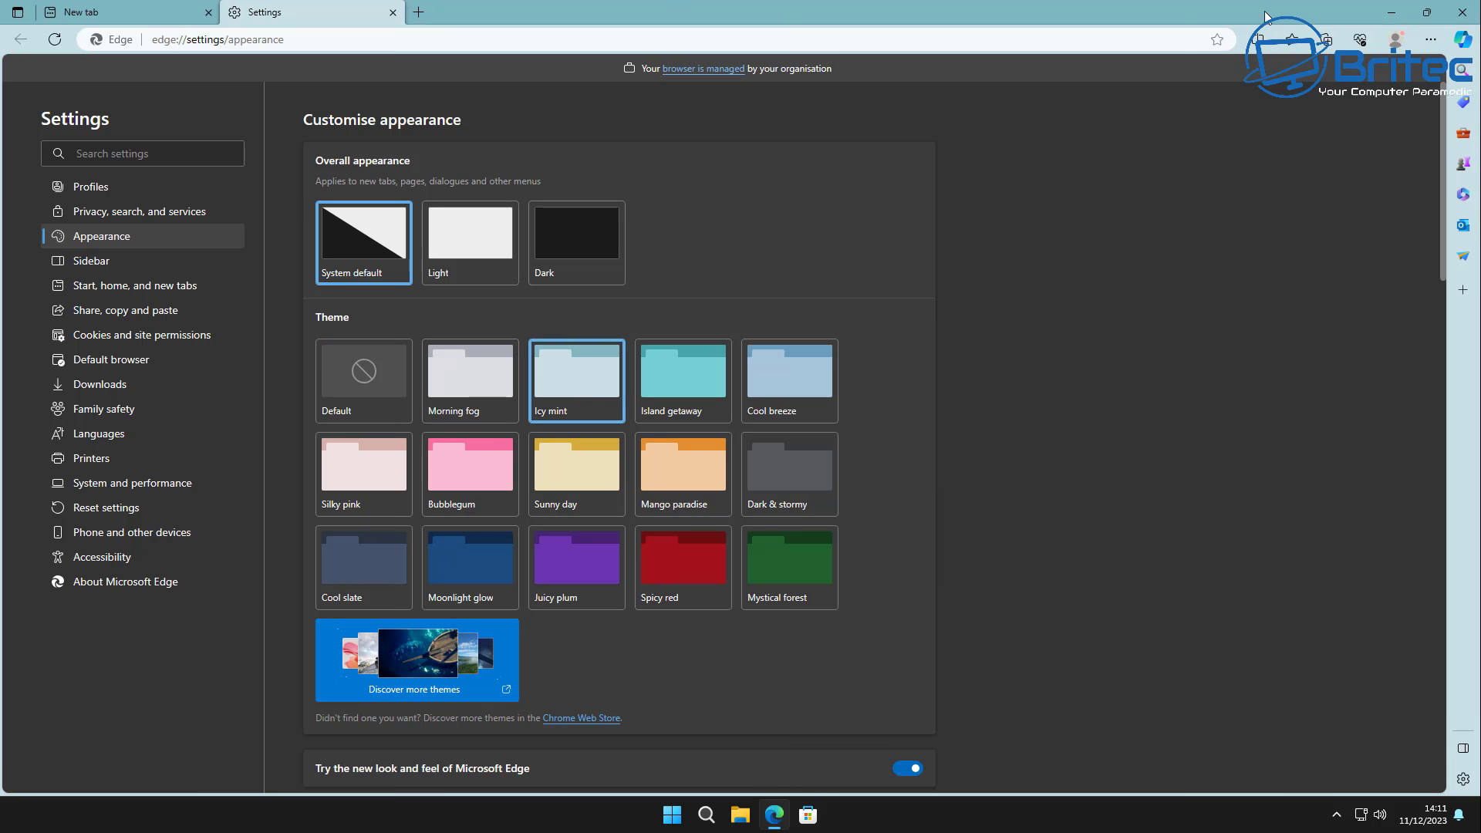
left_click(359, 393)
left_click(580, 386)
left_click(773, 367)
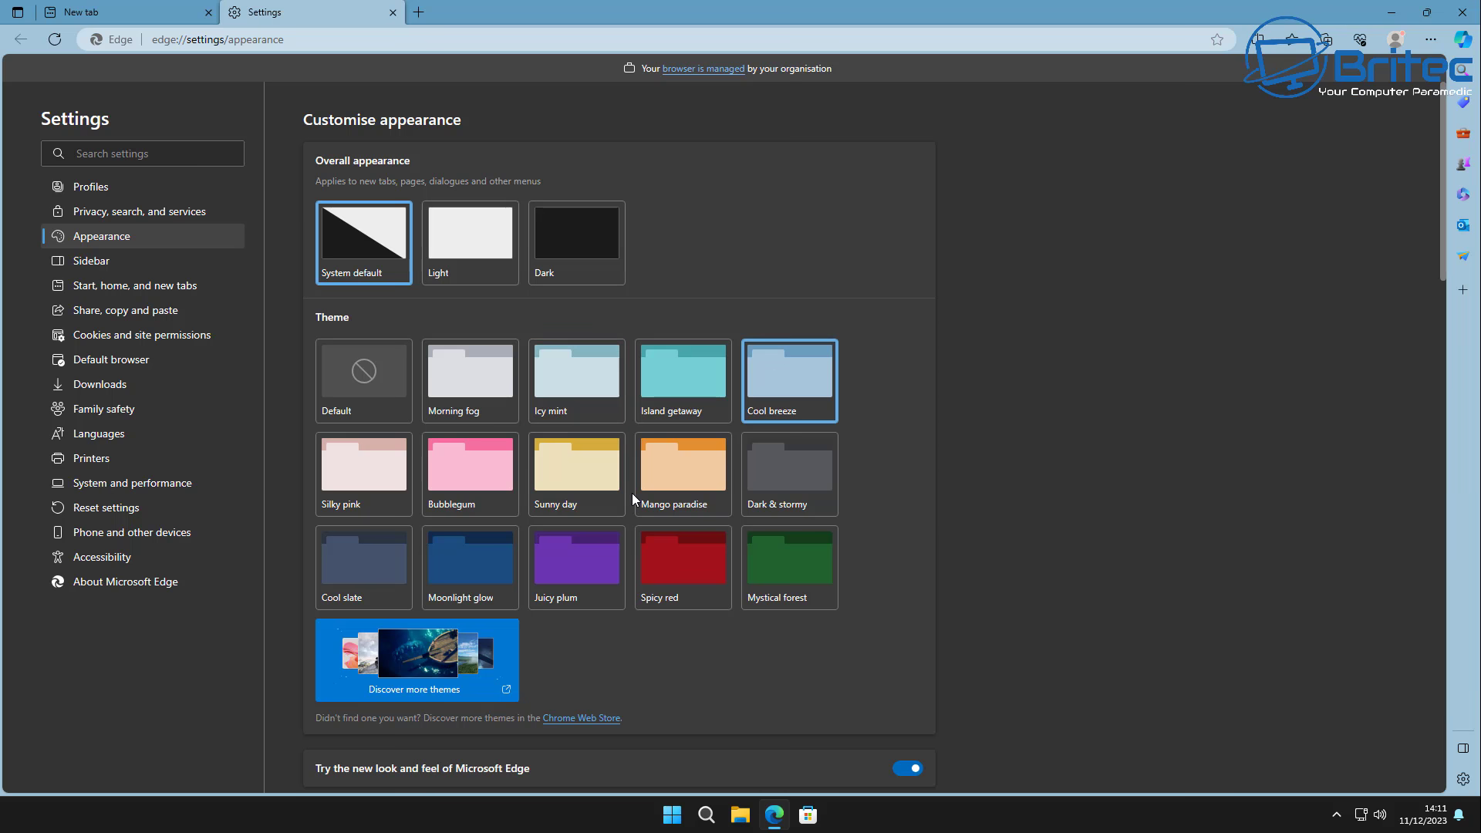
left_click(471, 580)
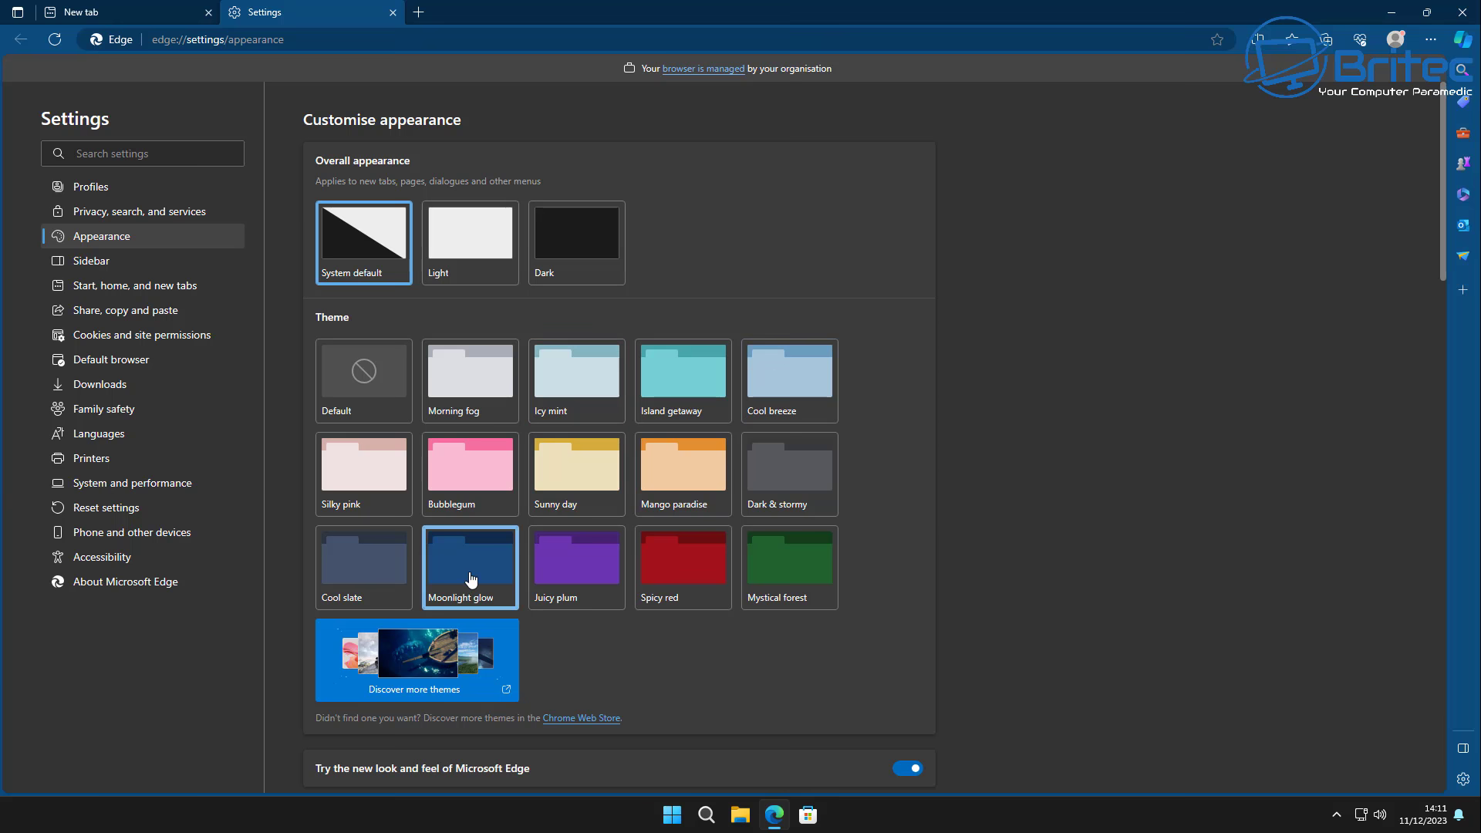
left_click(803, 387)
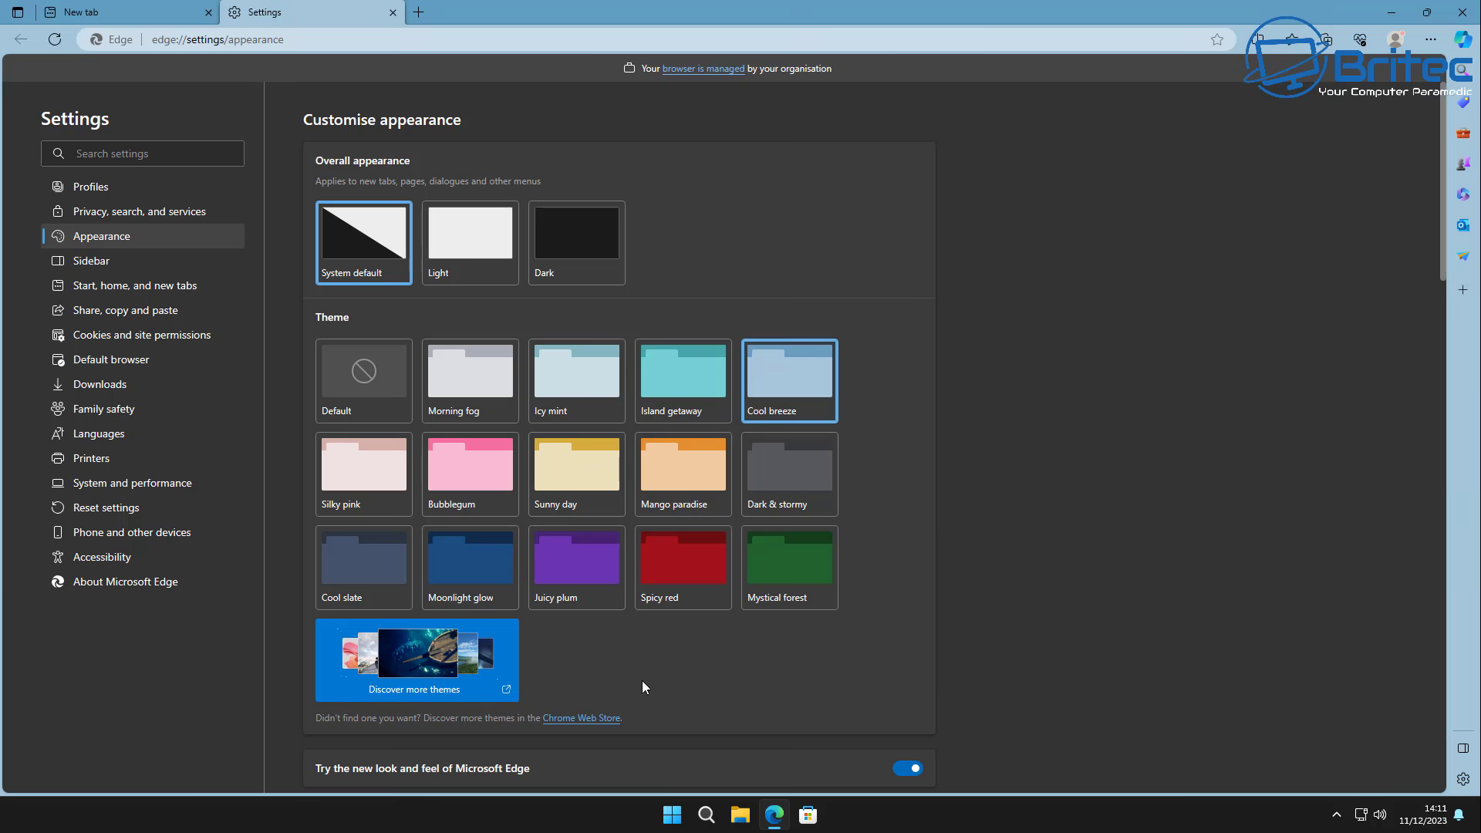
- Switch off the Browser essentials toolbar button
scroll(798, 661, "down", 4)
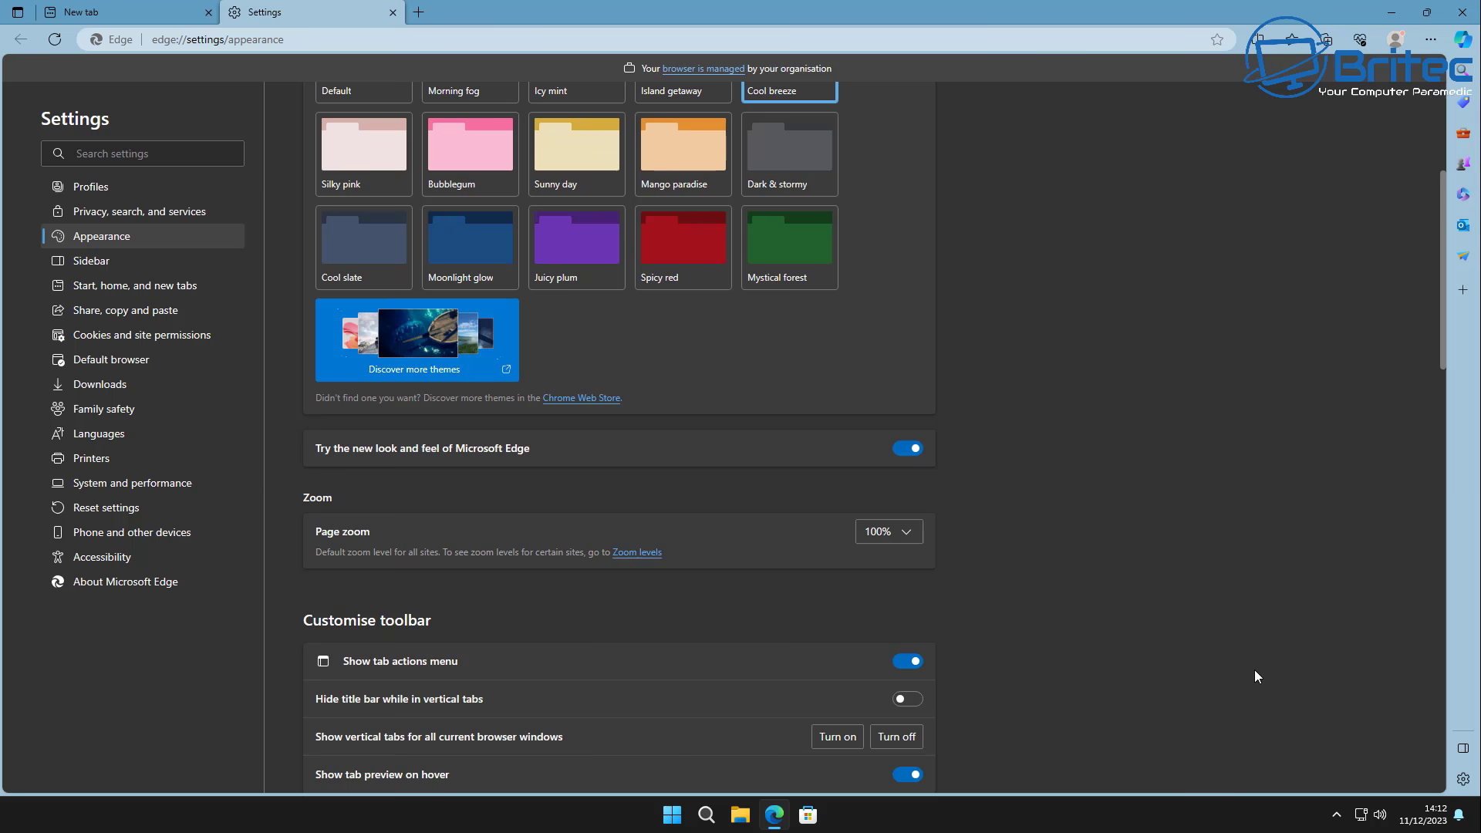
scroll(1265, 686, "down", 3)
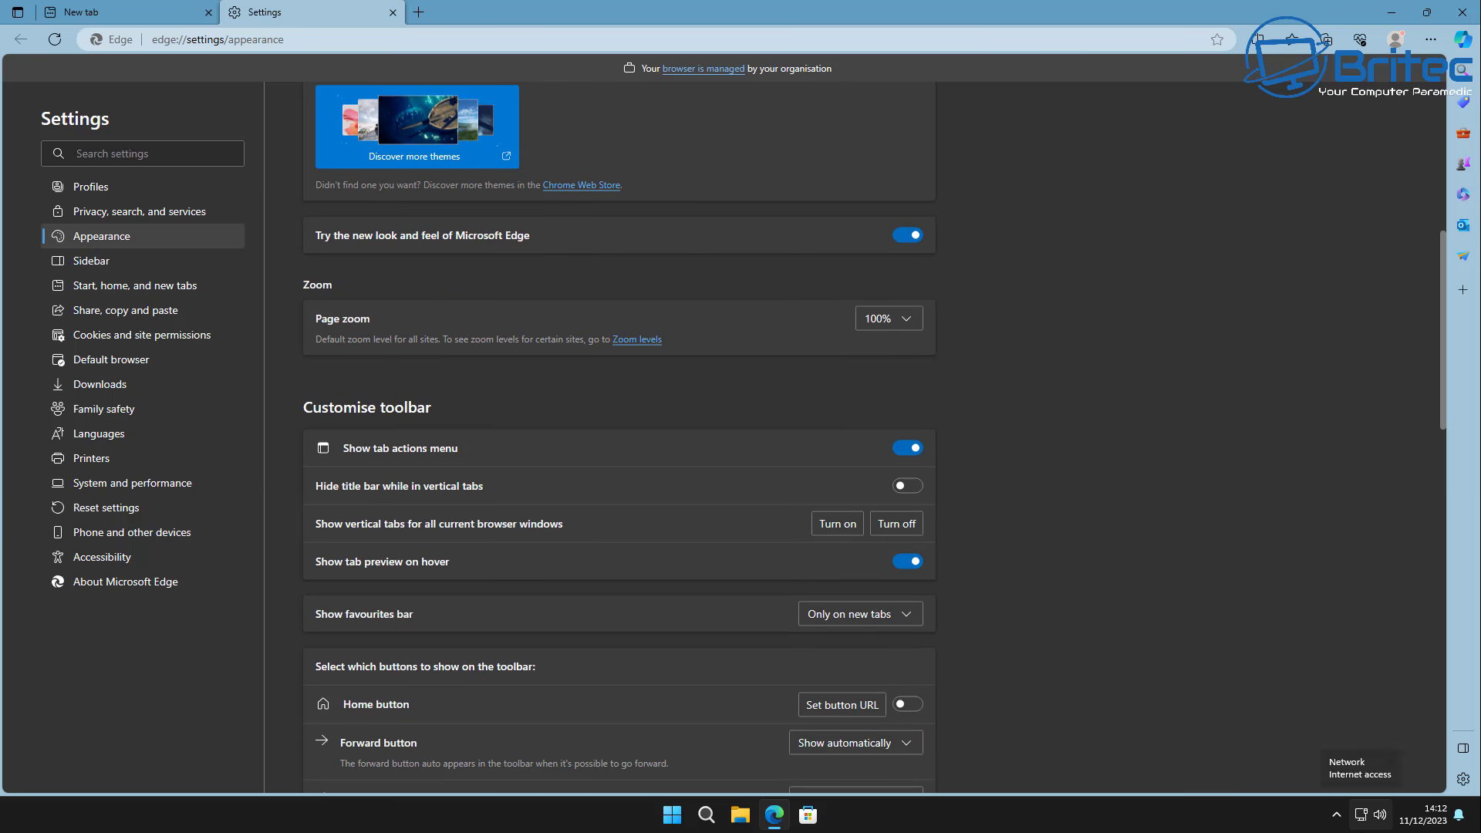
scroll(1226, 417, "down", 2)
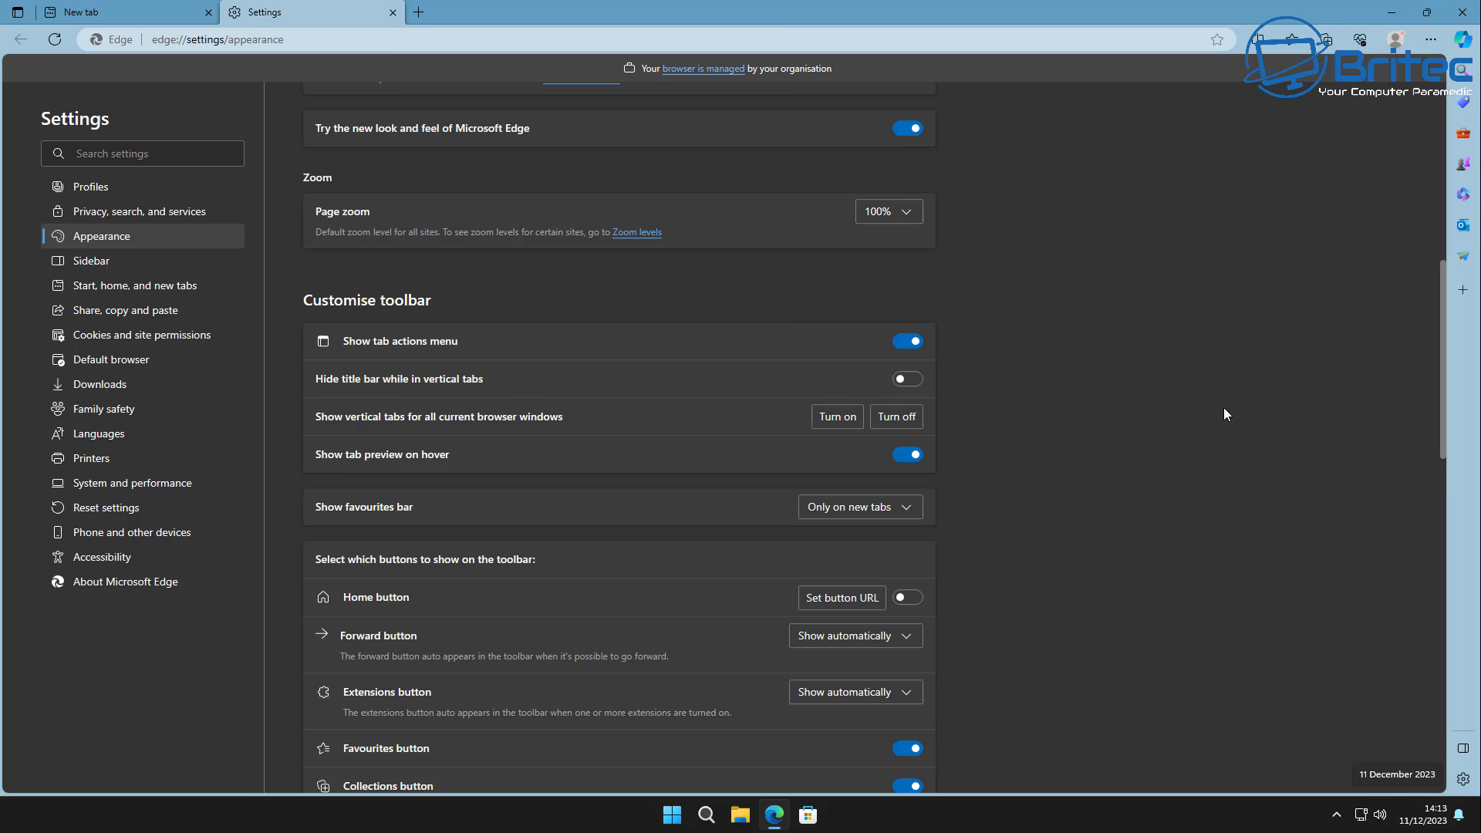
scroll(1172, 469, "down", 6)
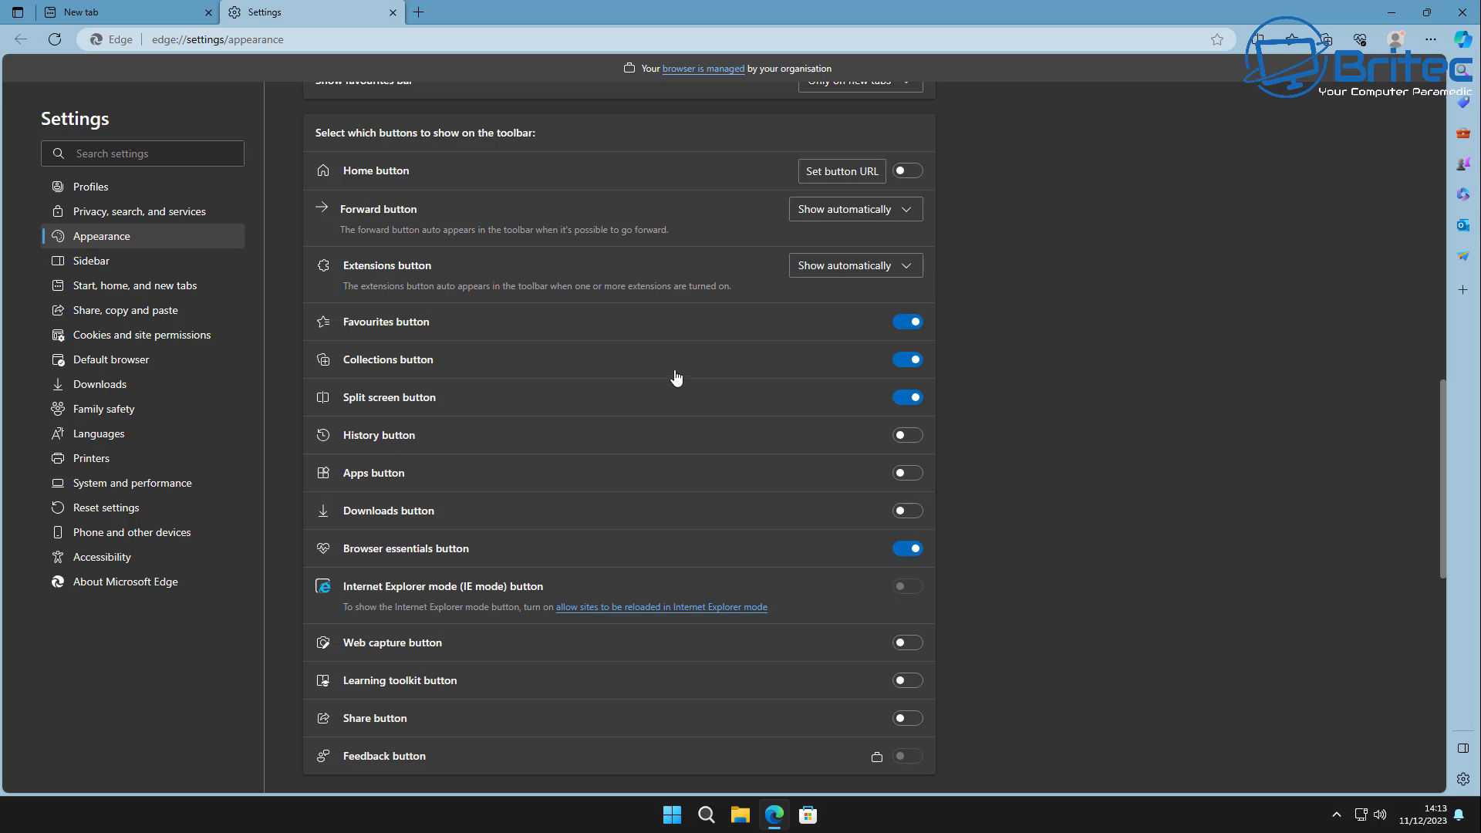
left_click(910, 361)
left_click(910, 361)
left_click(911, 549)
left_click(911, 550)
left_click(910, 552)
- Switch off the Split screen and Collections toolbar buttons
left_click(915, 398)
left_click(915, 398)
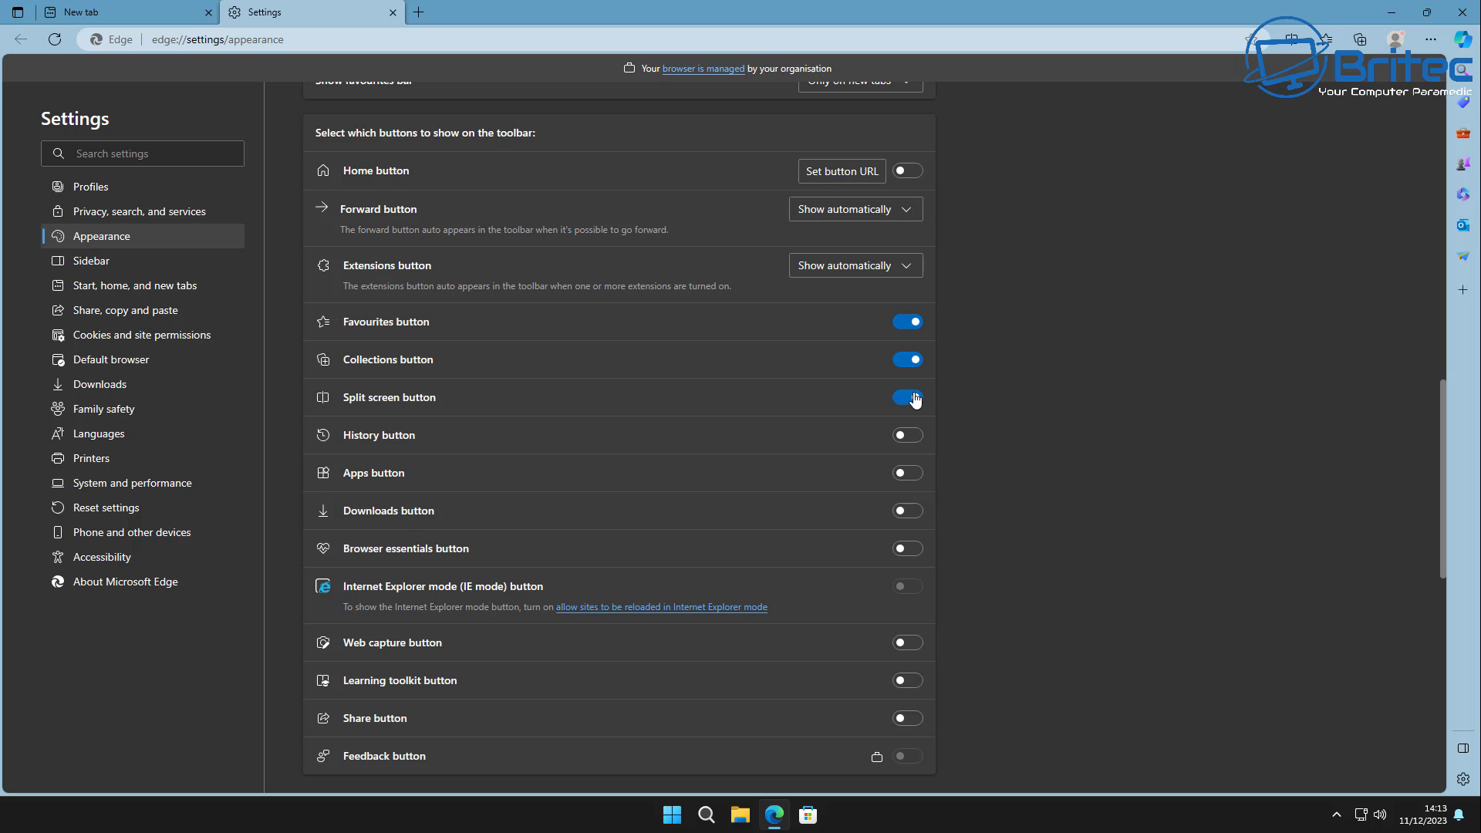
left_click(915, 398)
left_click(913, 371)
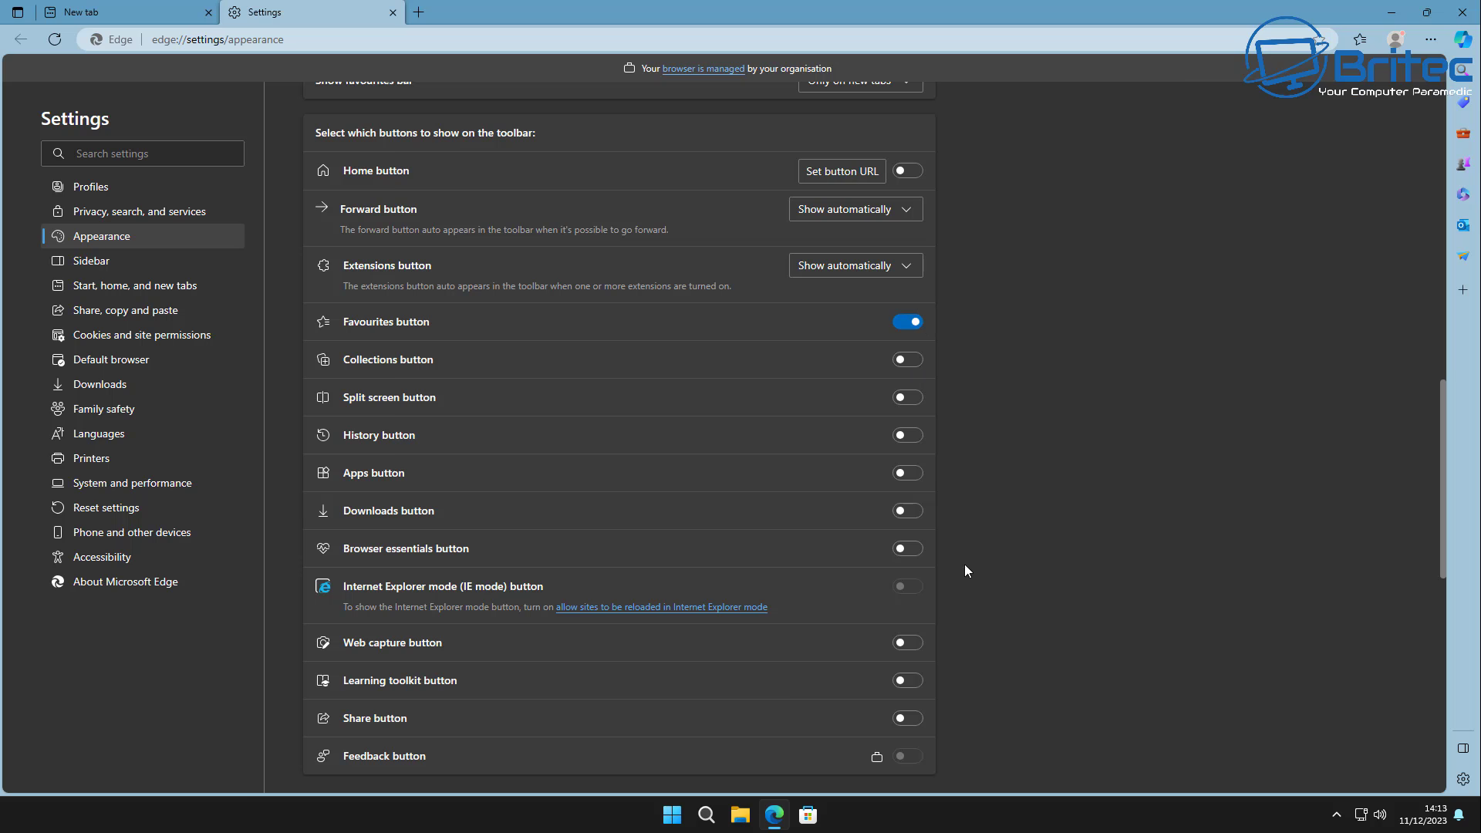
- Switch off Show smart actions in the right-click menu, leaving the text-selection mini menu on
scroll(961, 590, "down", 5)
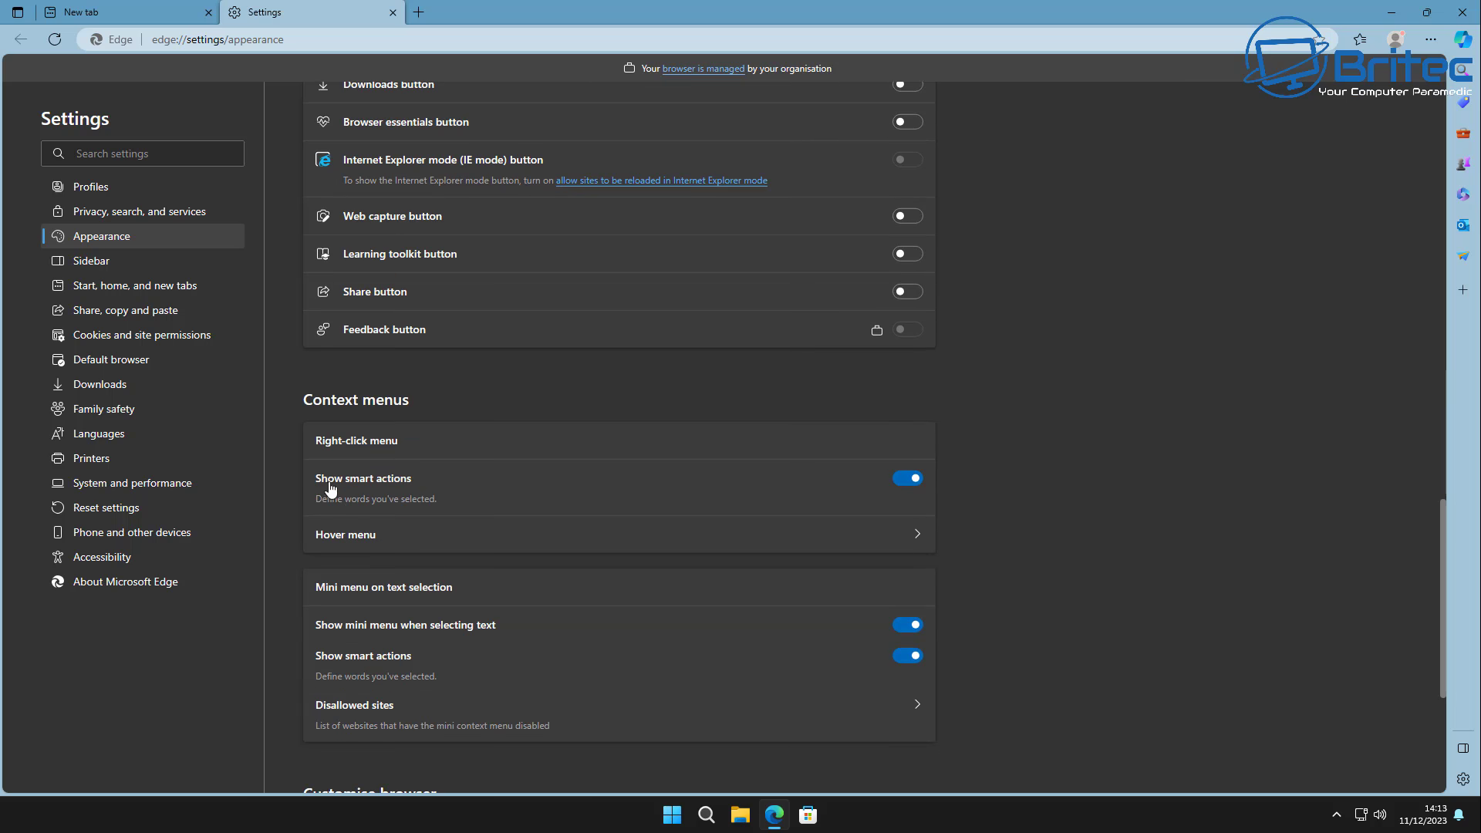
left_click(907, 482)
left_click(908, 483)
left_click(907, 482)
left_click(906, 626)
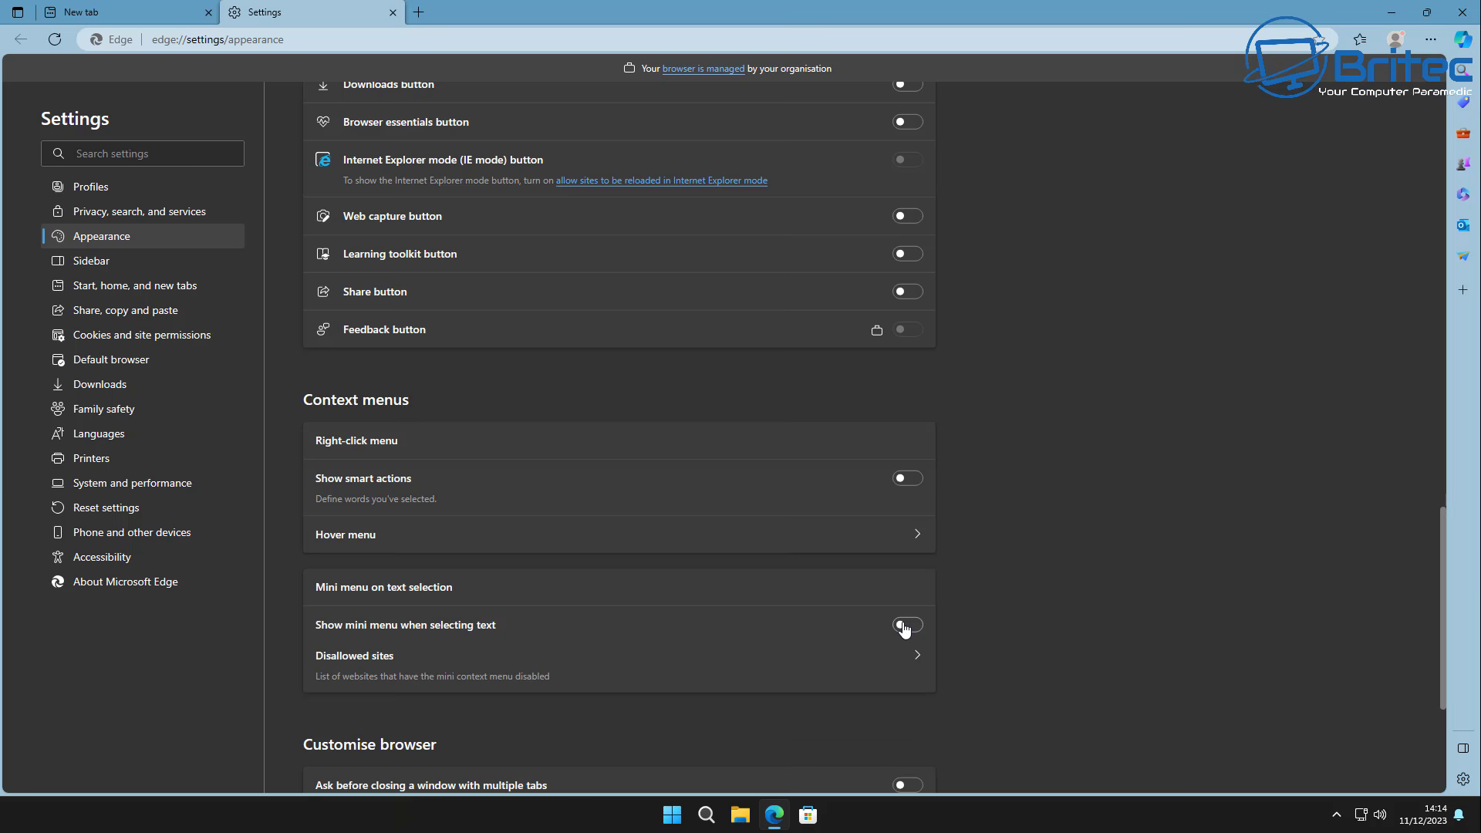
left_click(906, 626)
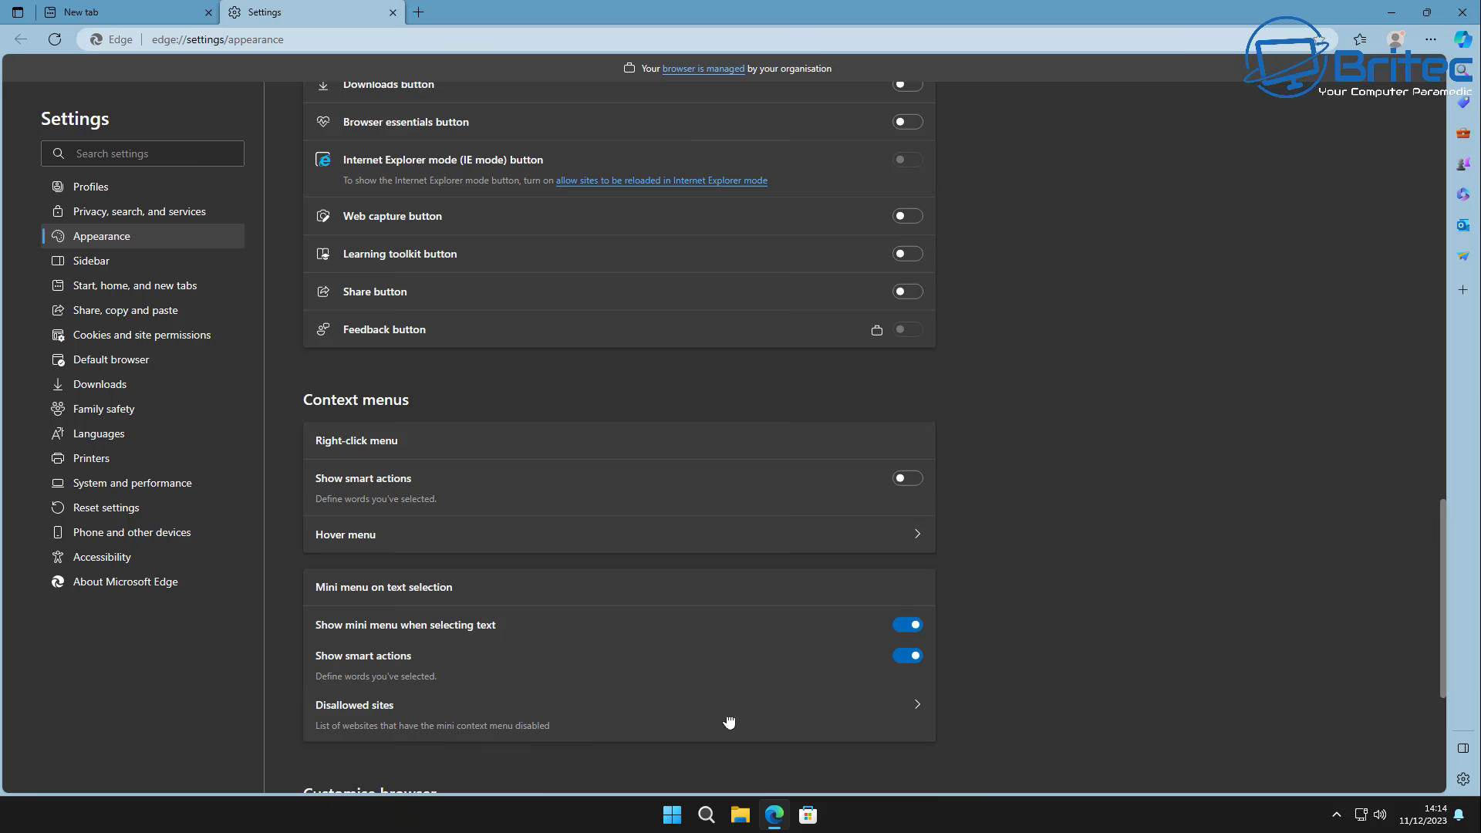
scroll(1122, 662, "down", 4)
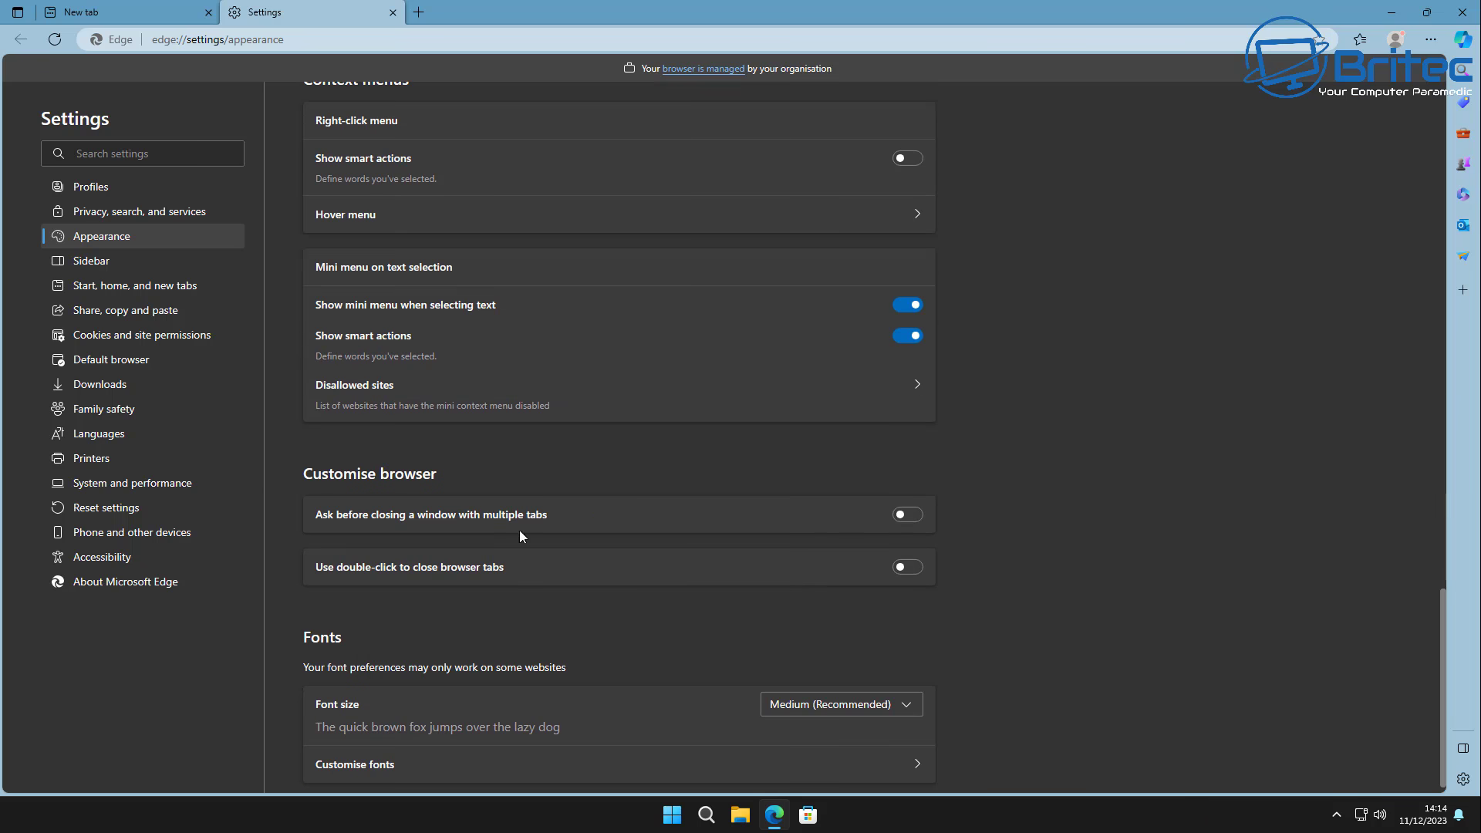
scroll(946, 643, "down", 1)
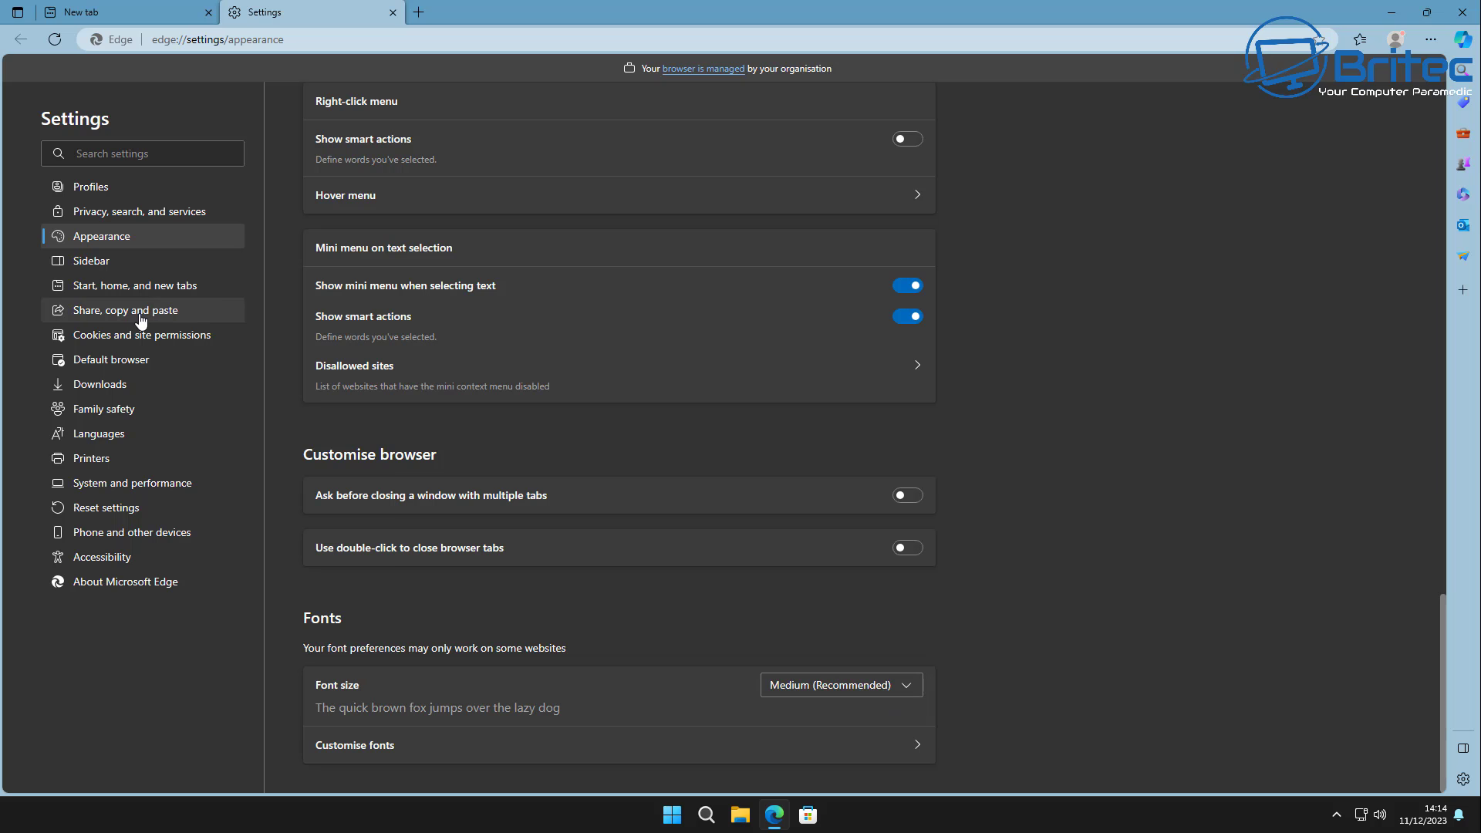
- In Sidebar settings, toggle sidebar app notifications off and back on
left_click(93, 262)
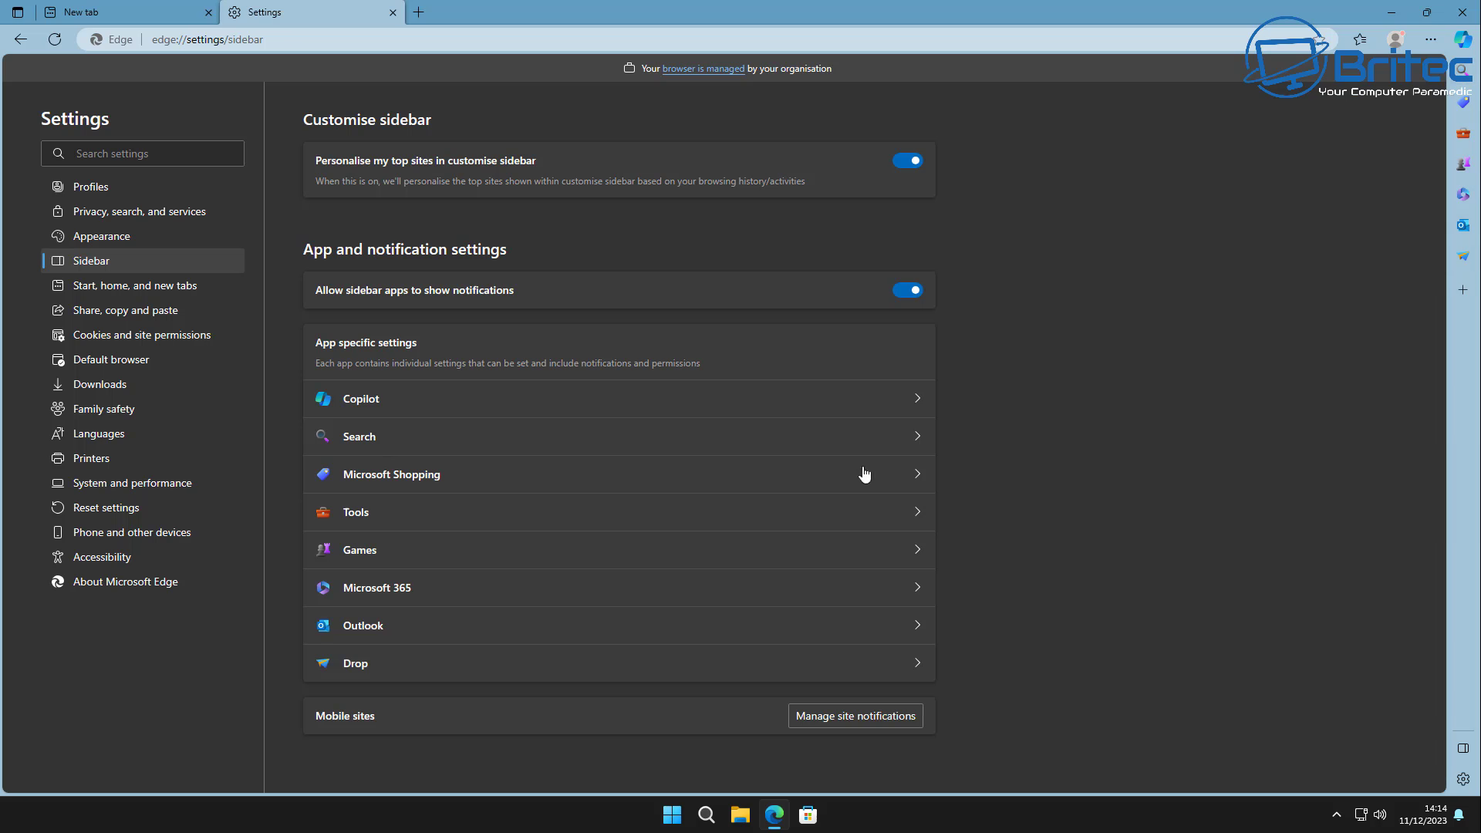
left_click(909, 293)
left_click(913, 297)
- Switch off Show Copilot and shopping notifications
left_click(917, 400)
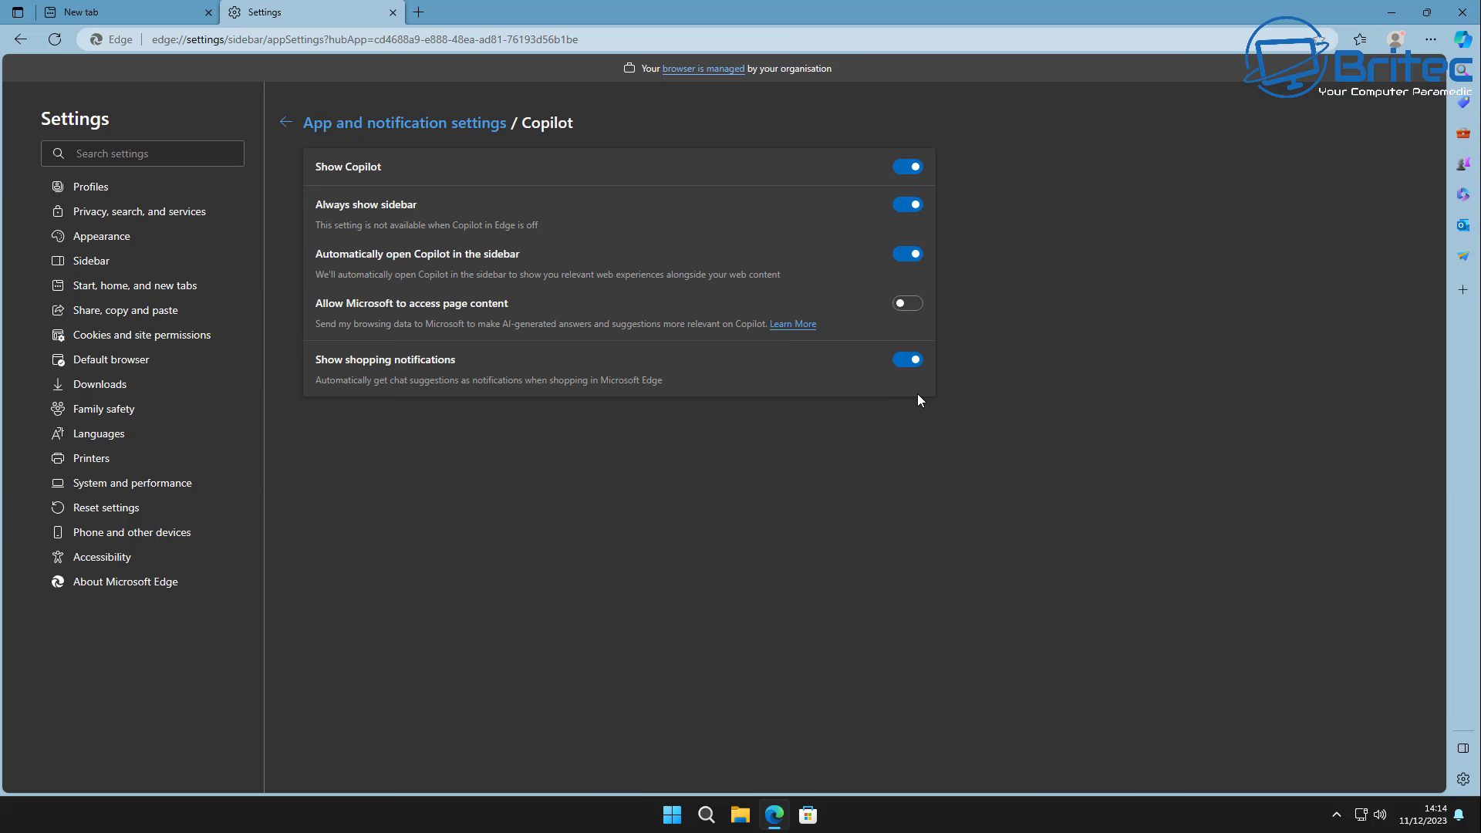
left_click(903, 168)
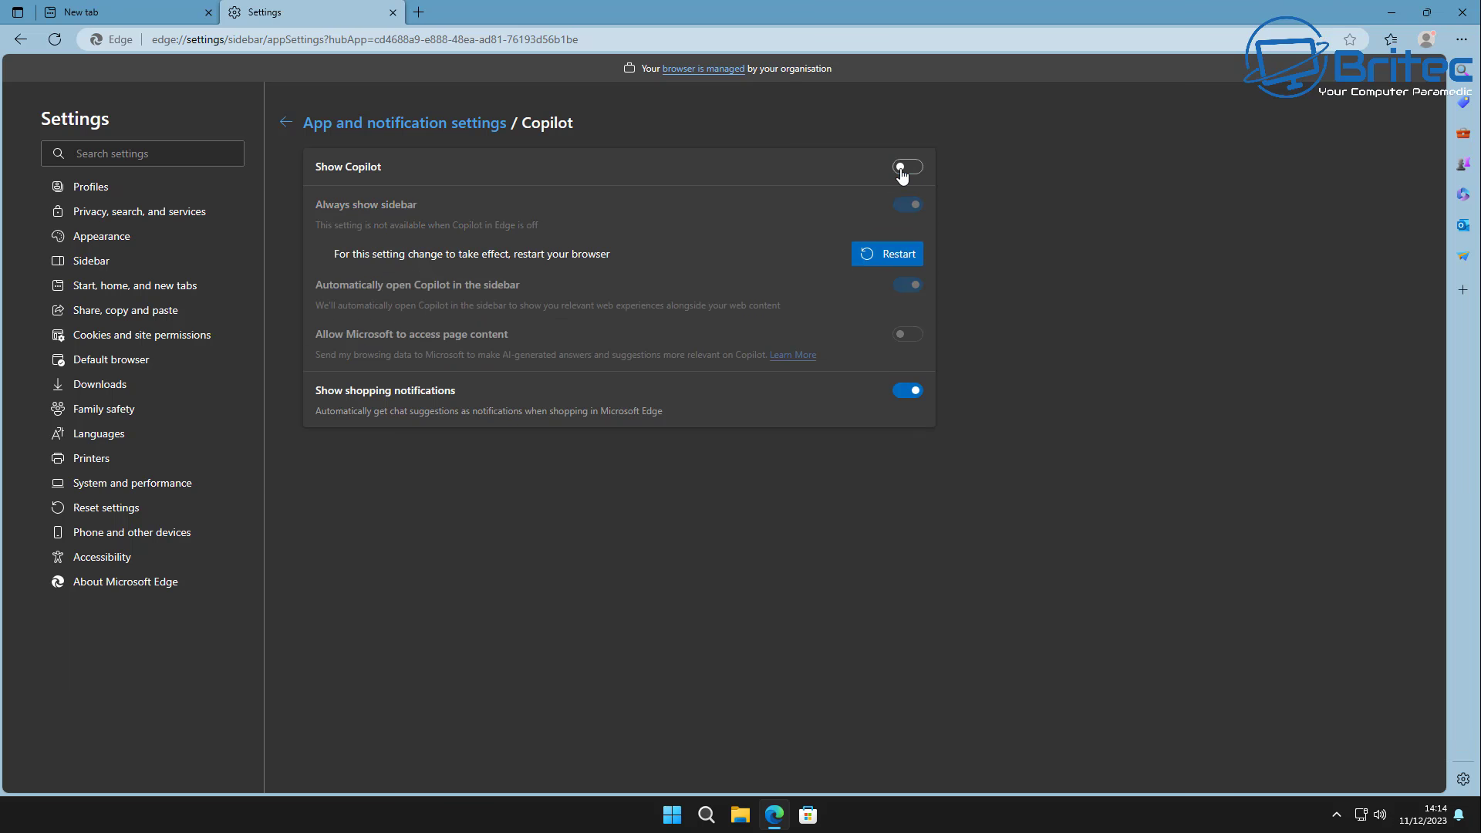
left_click(903, 168)
left_click(903, 168)
left_click(902, 169)
left_click(902, 168)
left_click(905, 395)
- Leave shopping notifications off and restart Edge to apply the changes
left_click(905, 395)
left_click(905, 395)
left_click(892, 258)
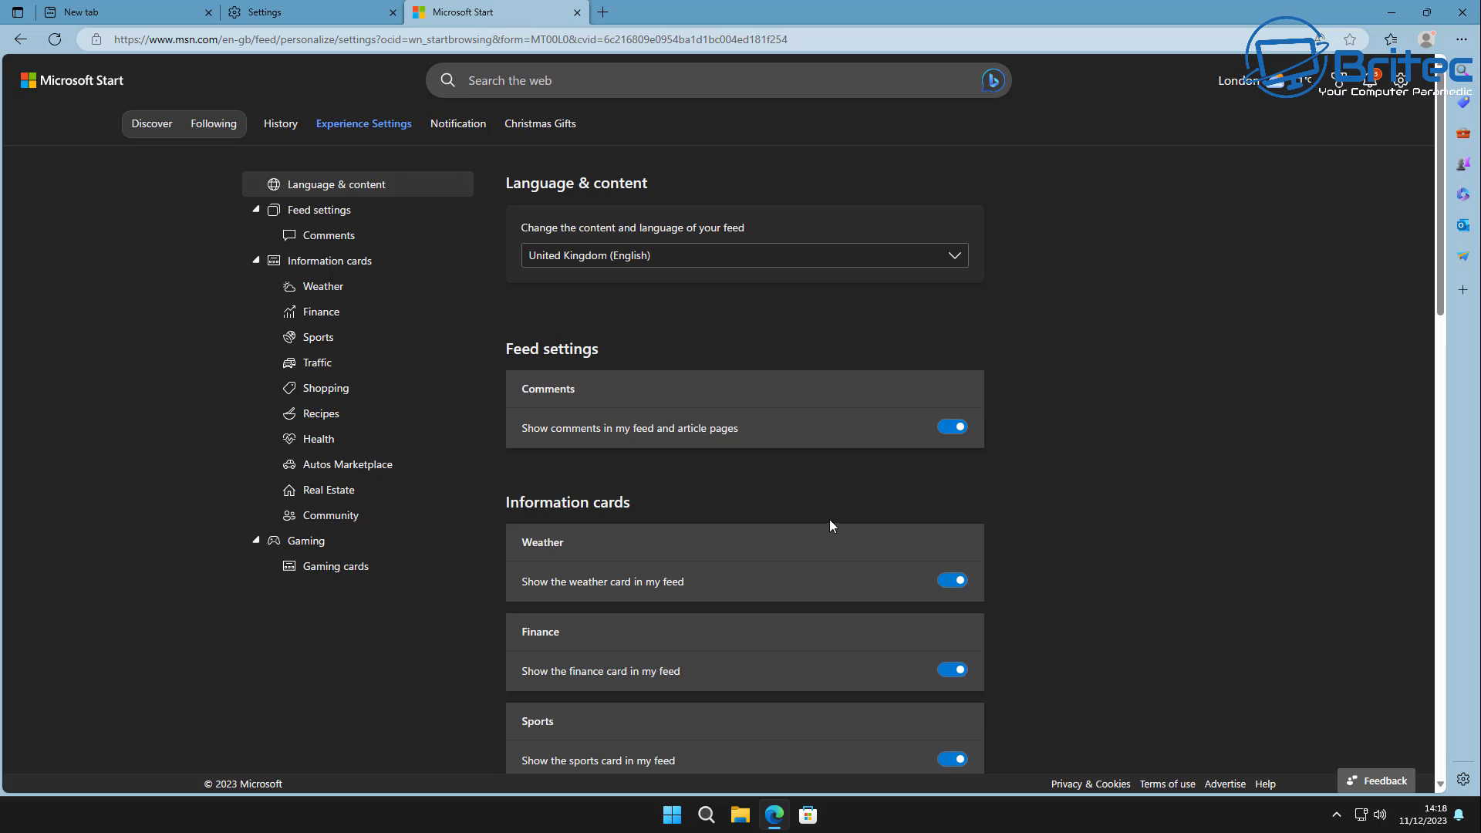
- Hide comments and the weather, finance and sports cards in the feed
left_click(951, 428)
left_click(952, 581)
left_click(952, 670)
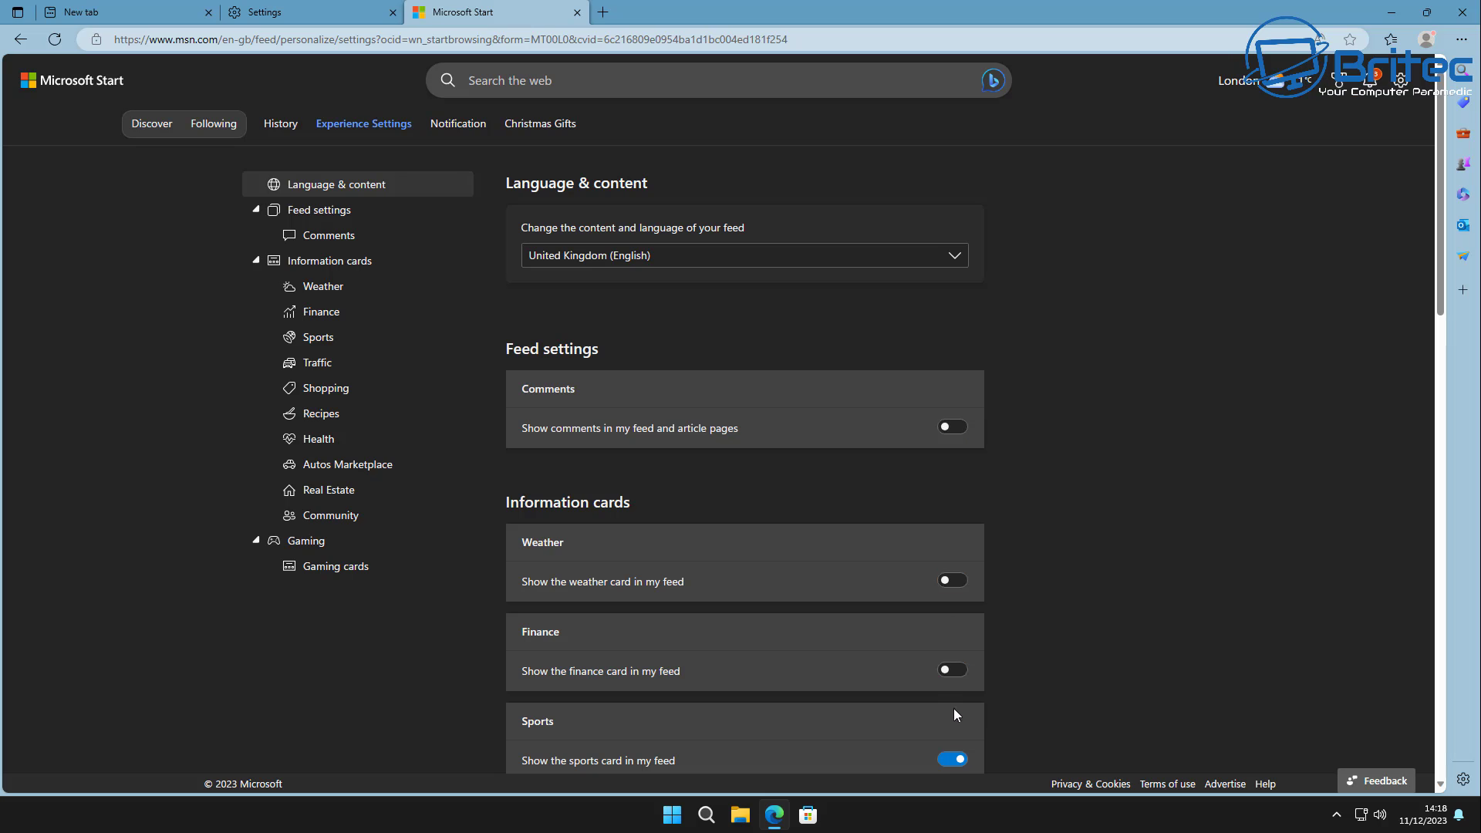
left_click(954, 759)
scroll(1072, 642, "down", 4)
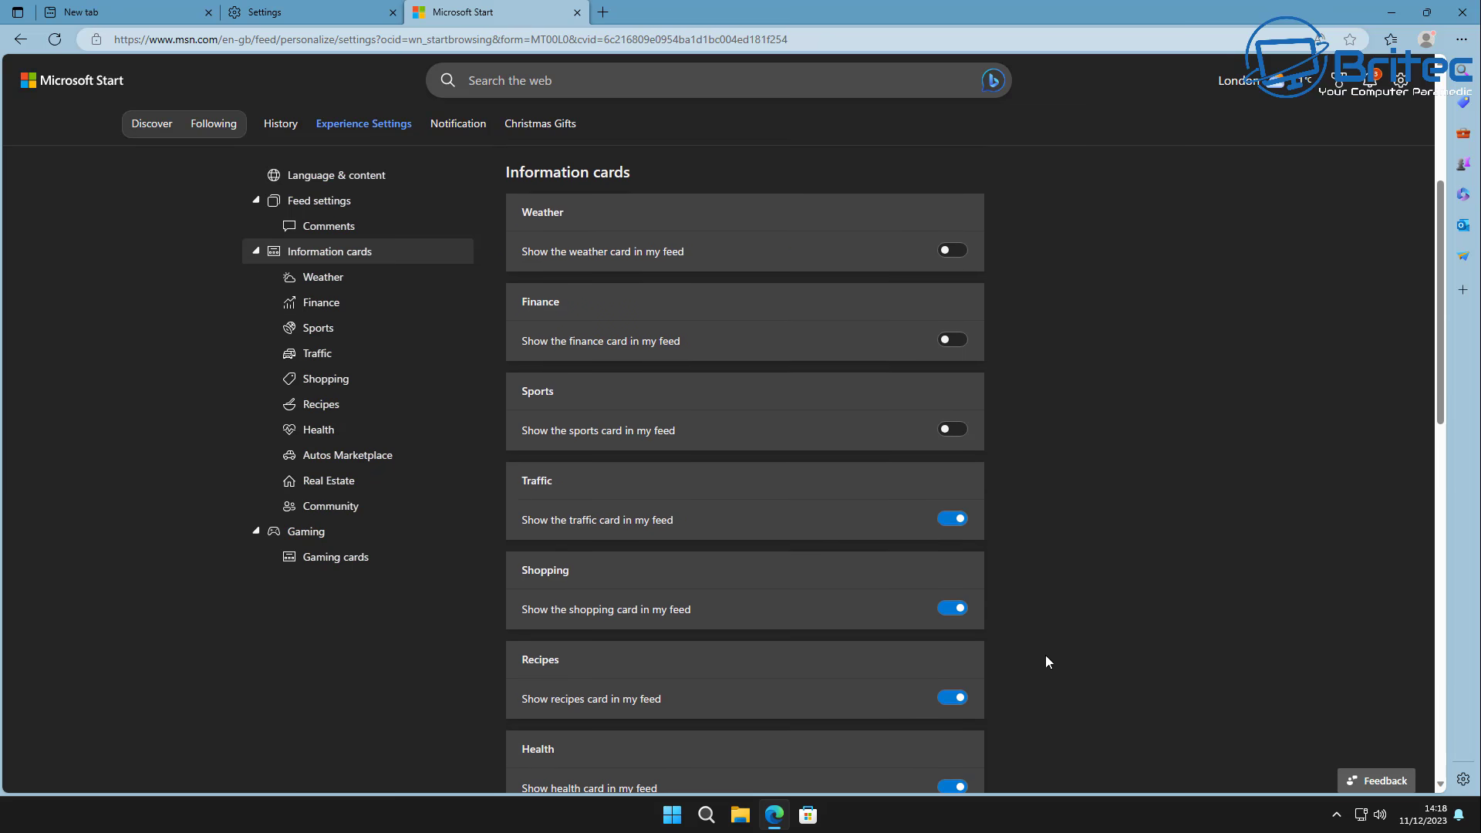
- Hide the traffic, shopping, health, recipes, Autos Marketplace, Real Estate and gaming cards
left_click(952, 518)
left_click(951, 607)
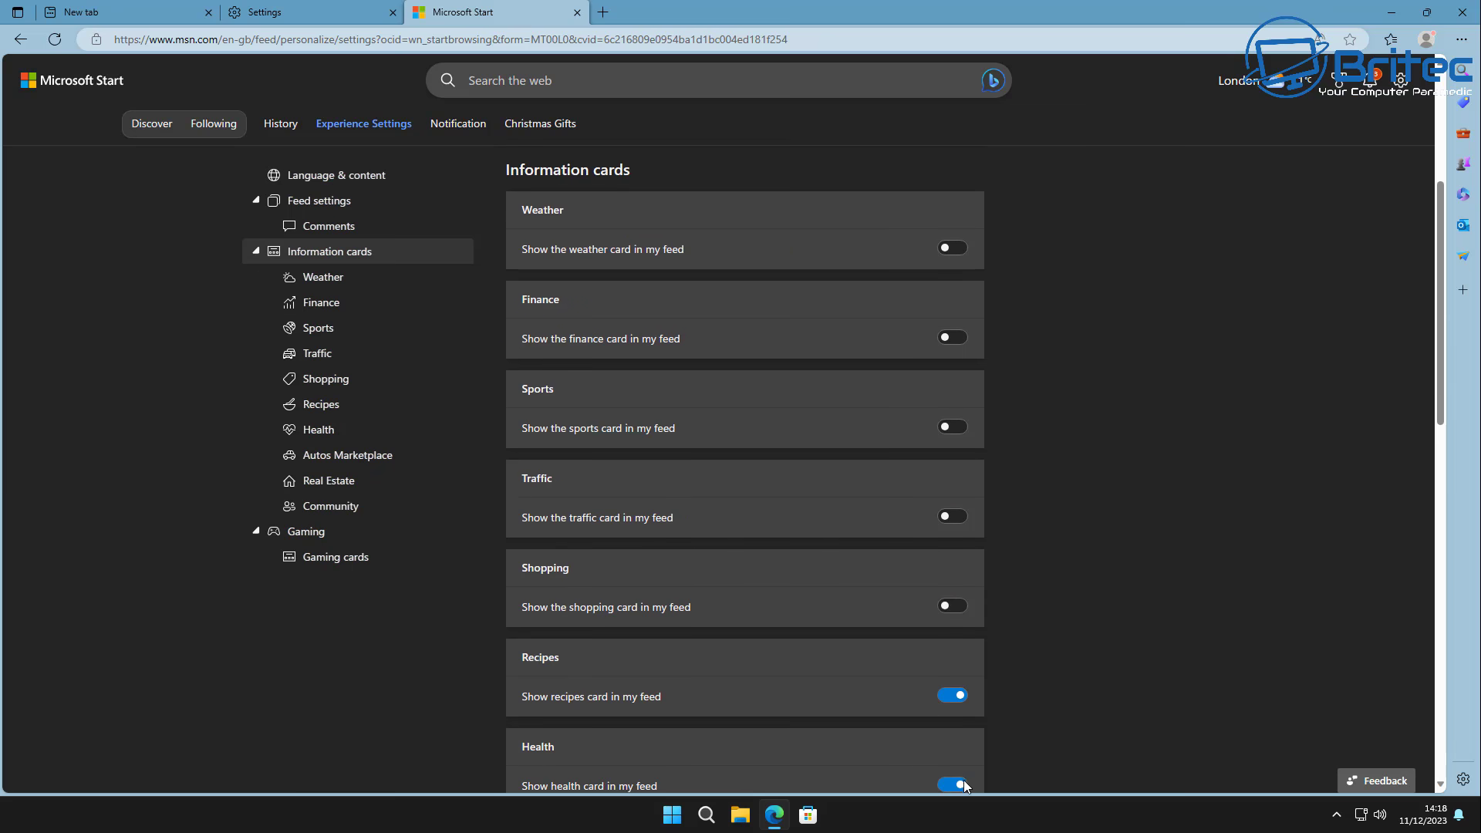
left_click(952, 785)
left_click(952, 695)
scroll(1095, 682, "down", 2)
scroll(1095, 683, "down", 3)
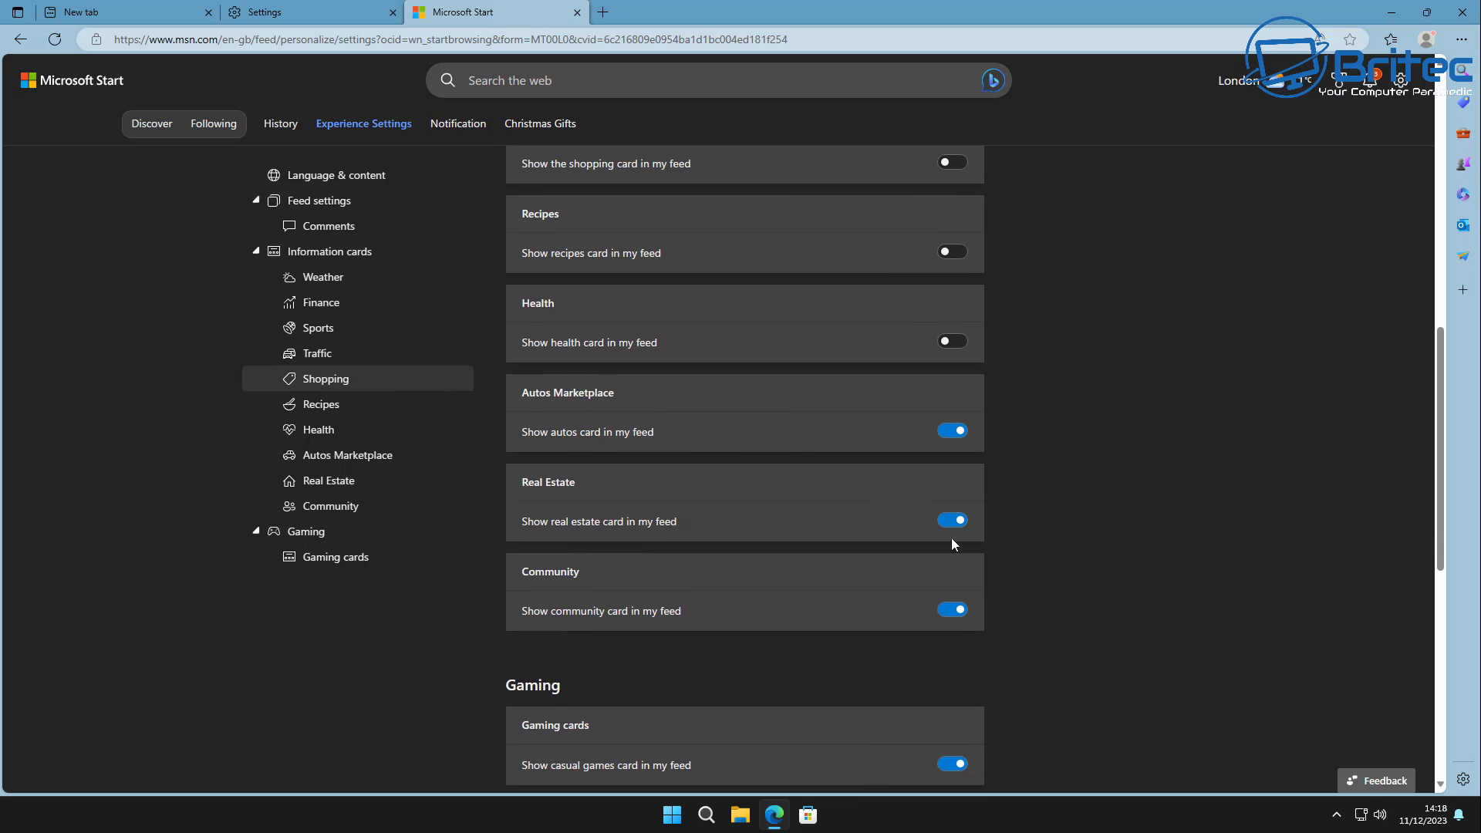
left_click(956, 429)
left_click(960, 523)
left_click(956, 765)
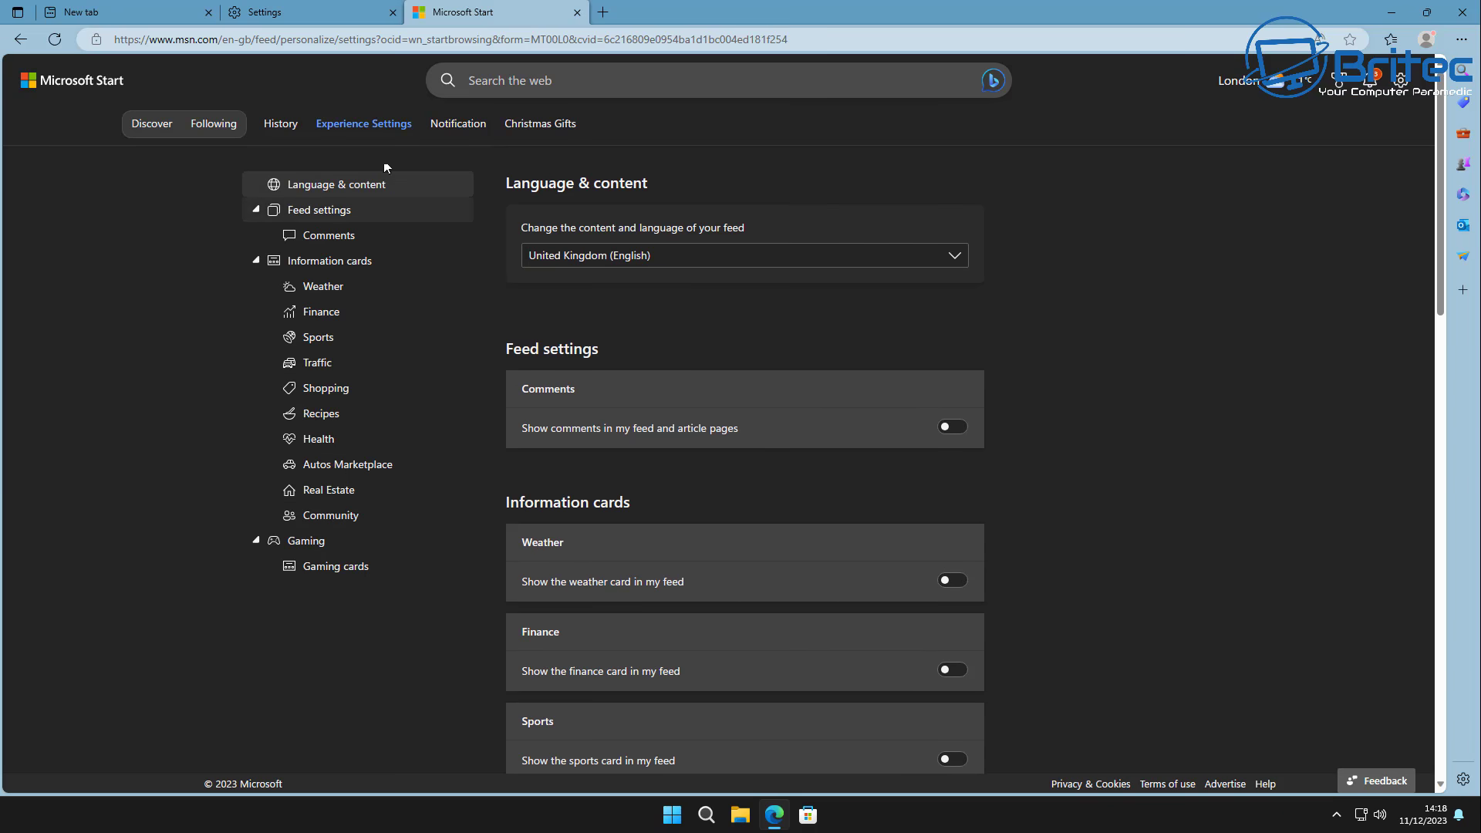
- Turn off 'Get all notifications', review each notification section, then open Christmas Gifts
left_click(458, 126)
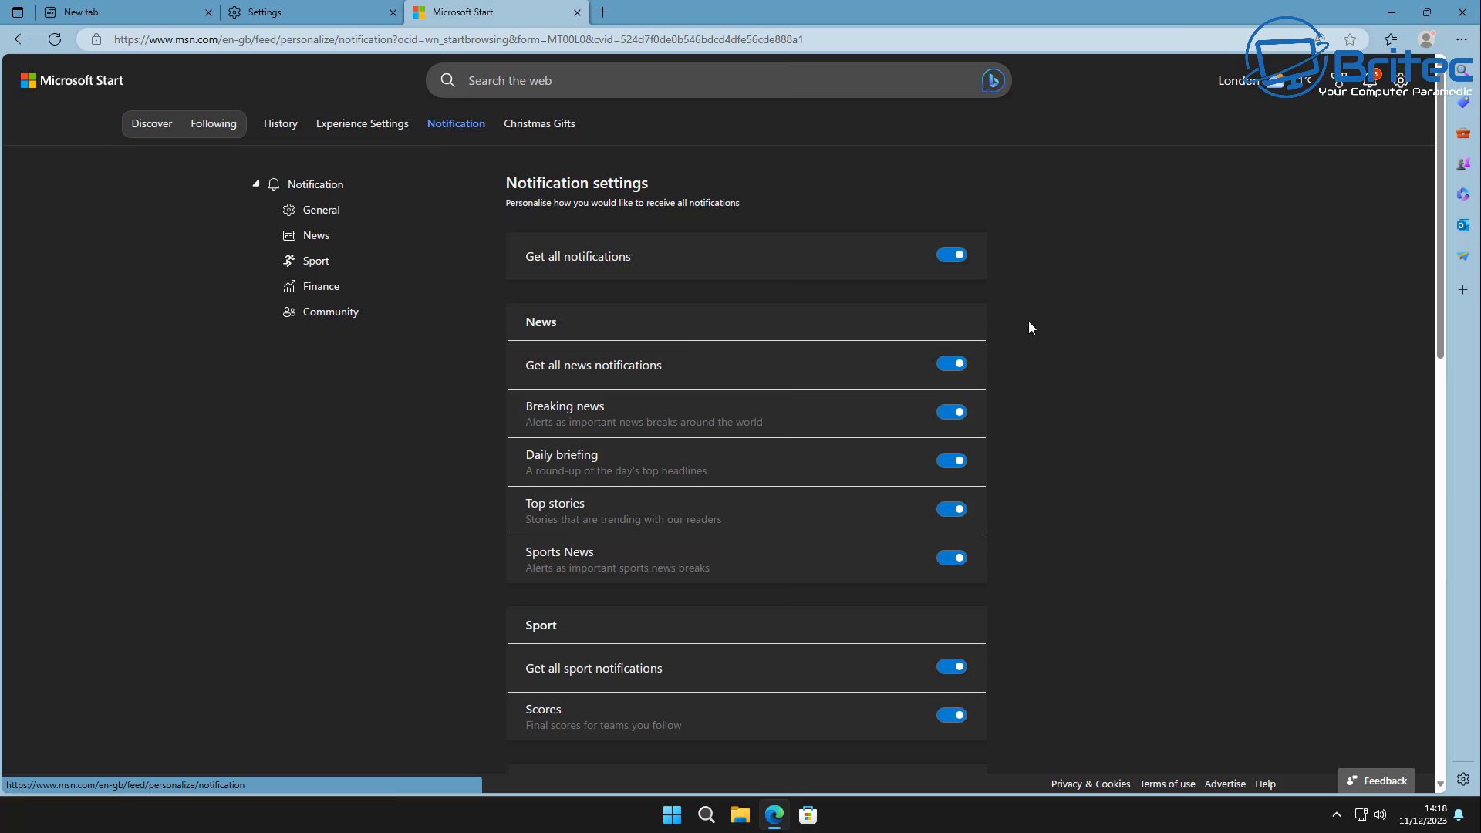
left_click(952, 256)
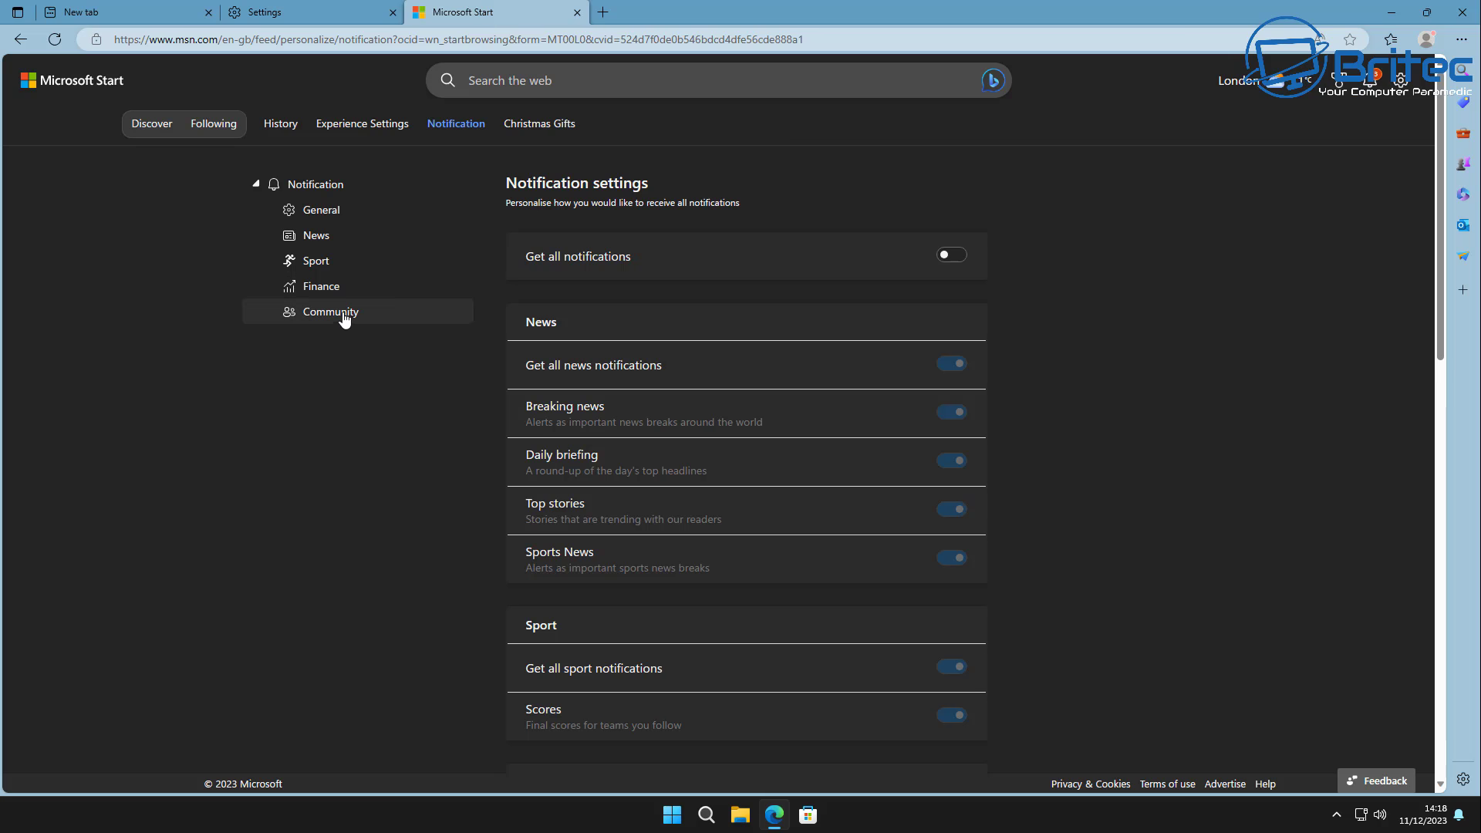
left_click(321, 208)
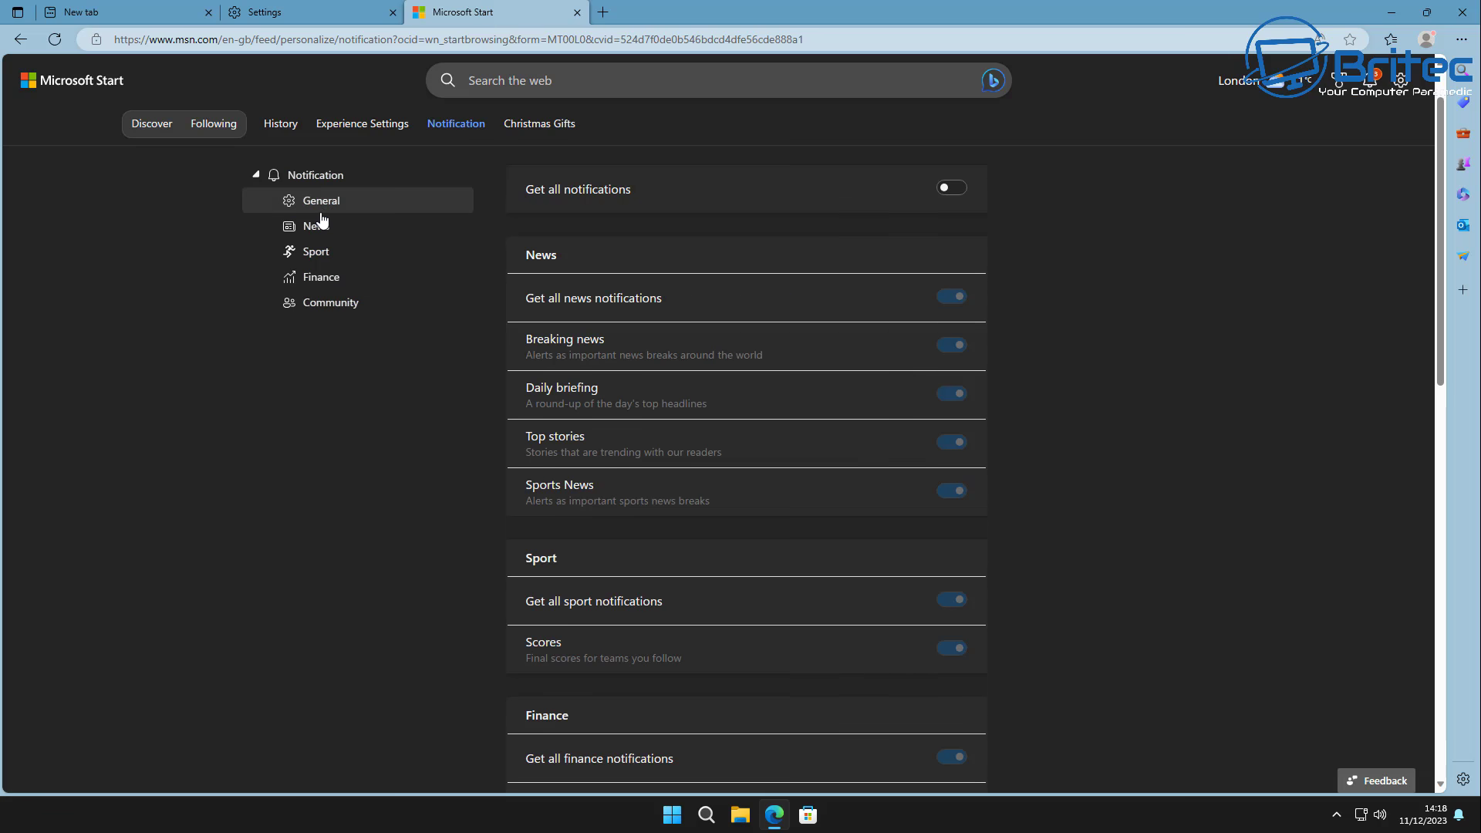
left_click(319, 230)
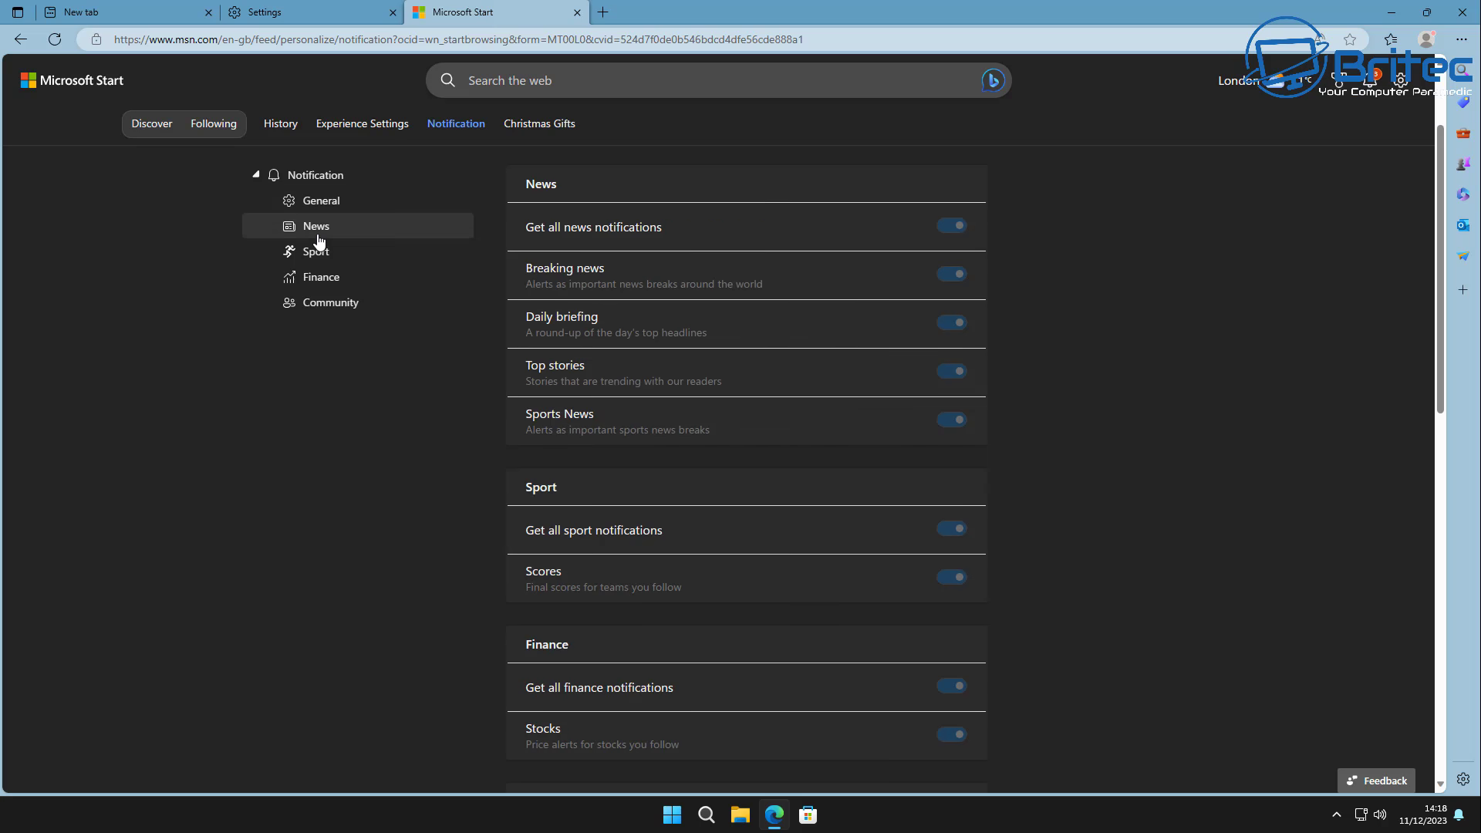
left_click(315, 253)
left_click(316, 279)
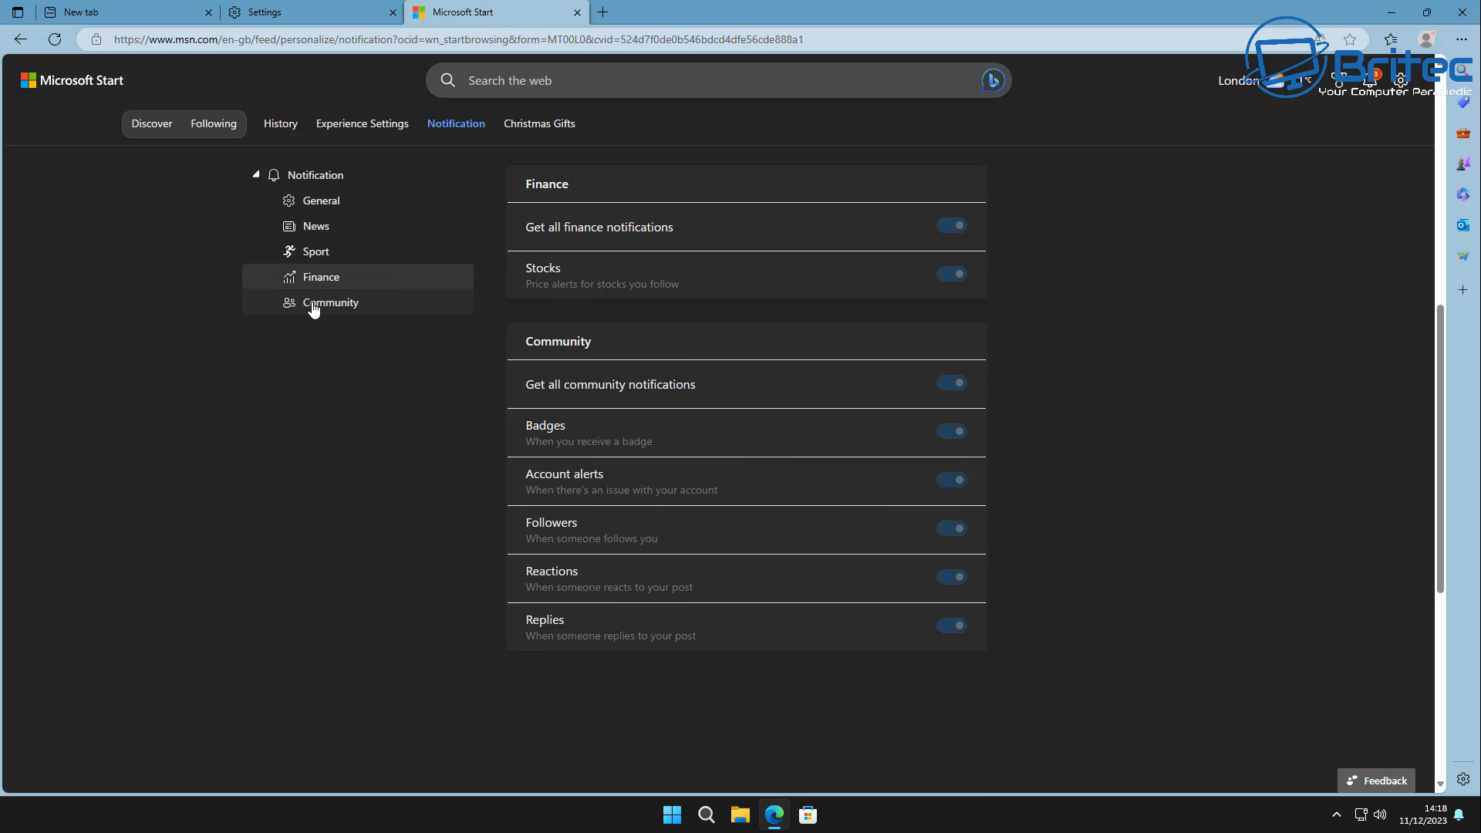
left_click(315, 306)
left_click(316, 177)
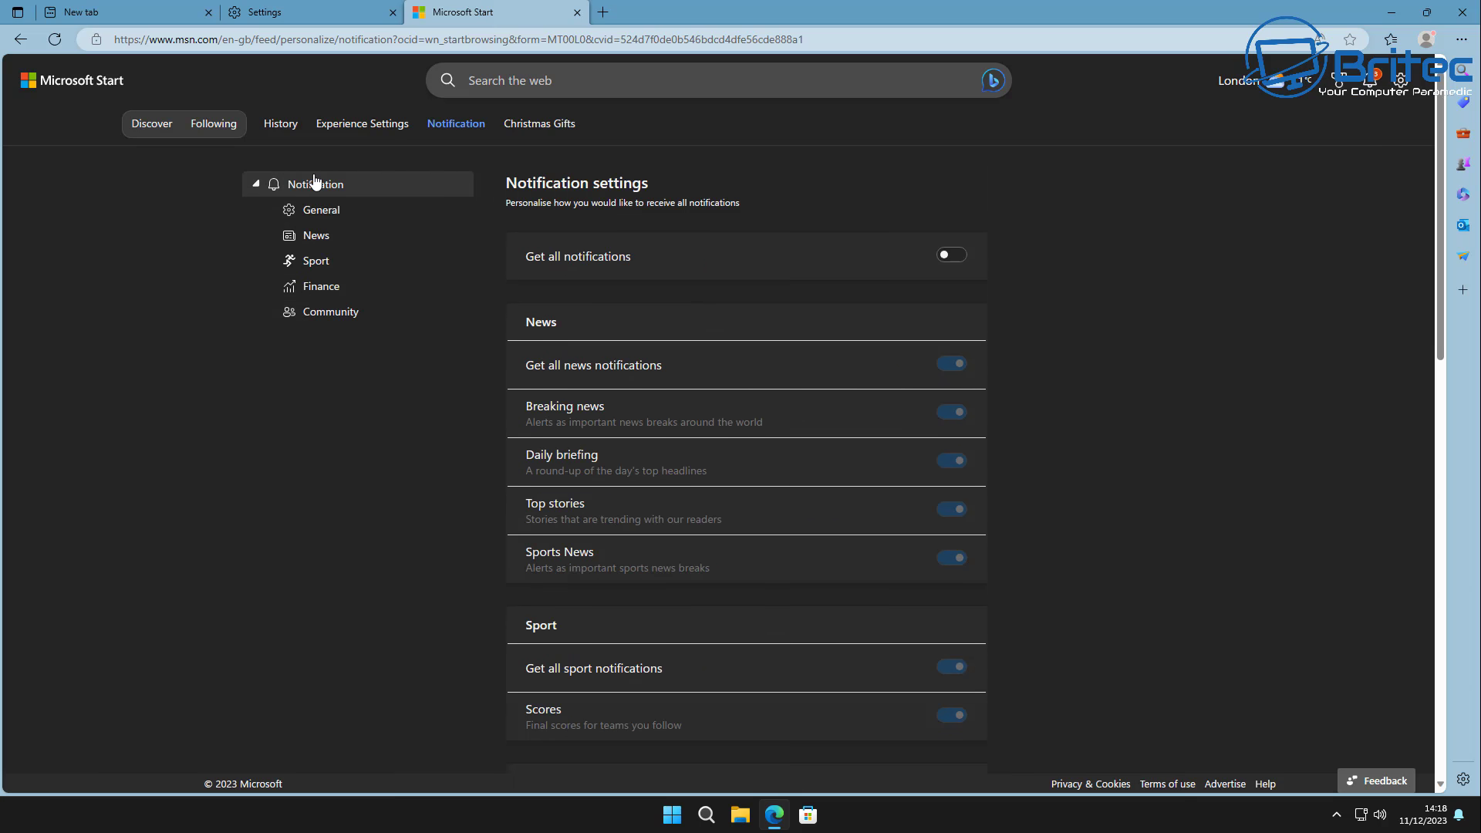
left_click(540, 133)
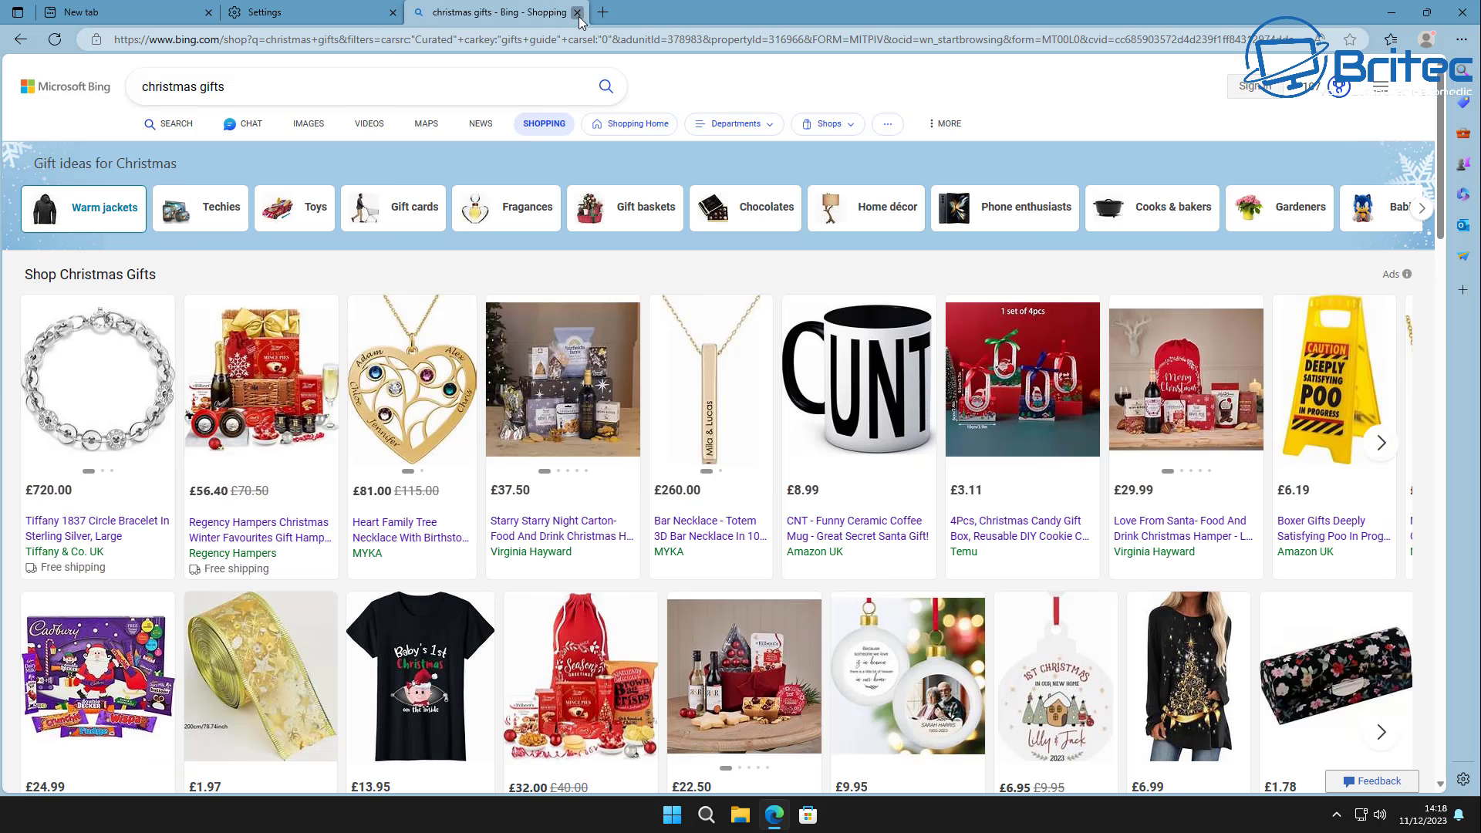
- Close the shopping and Settings tabs, then restart Edge from the taskbar
left_click(577, 13)
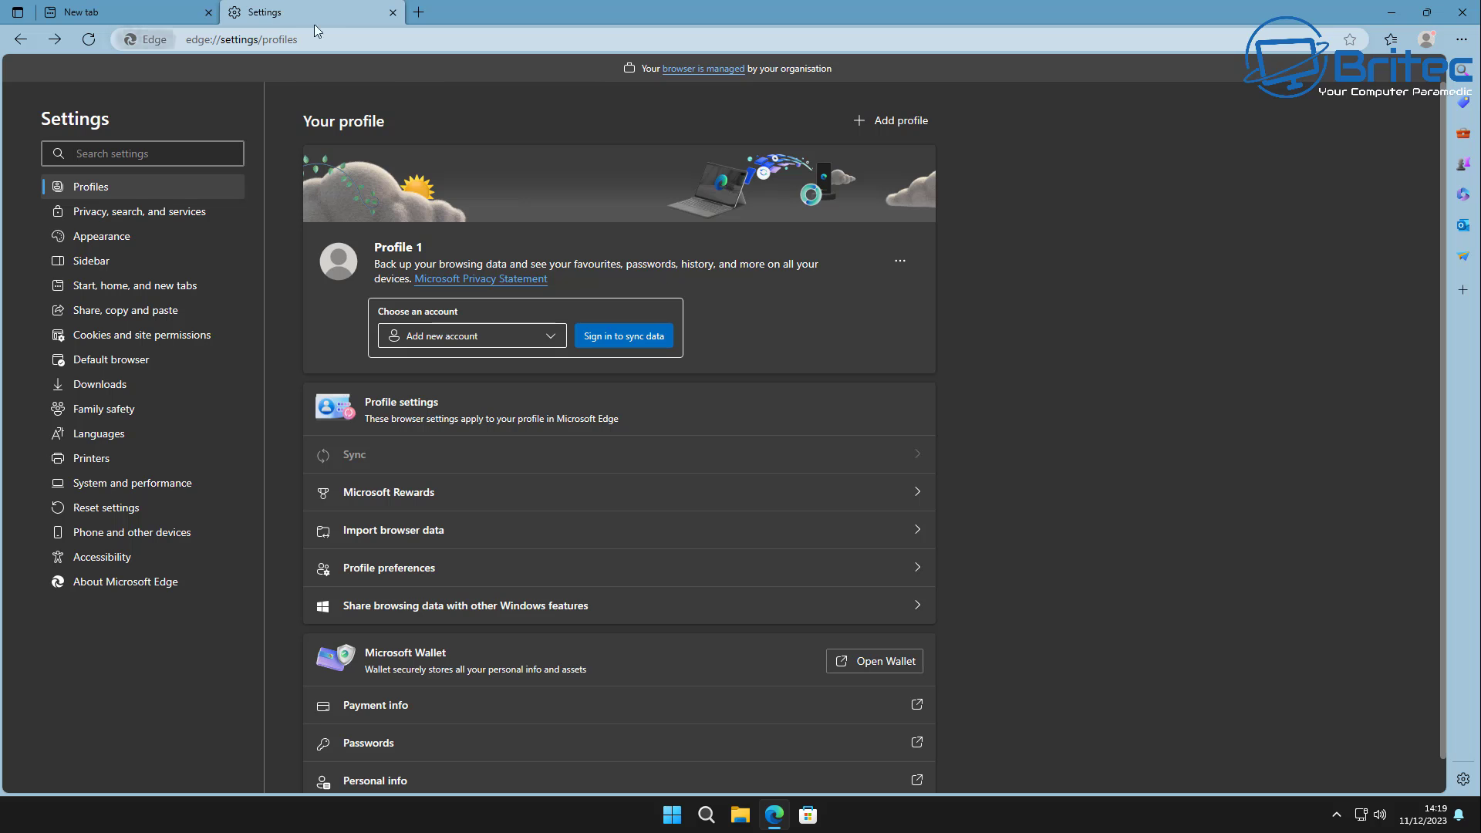
left_click(392, 13)
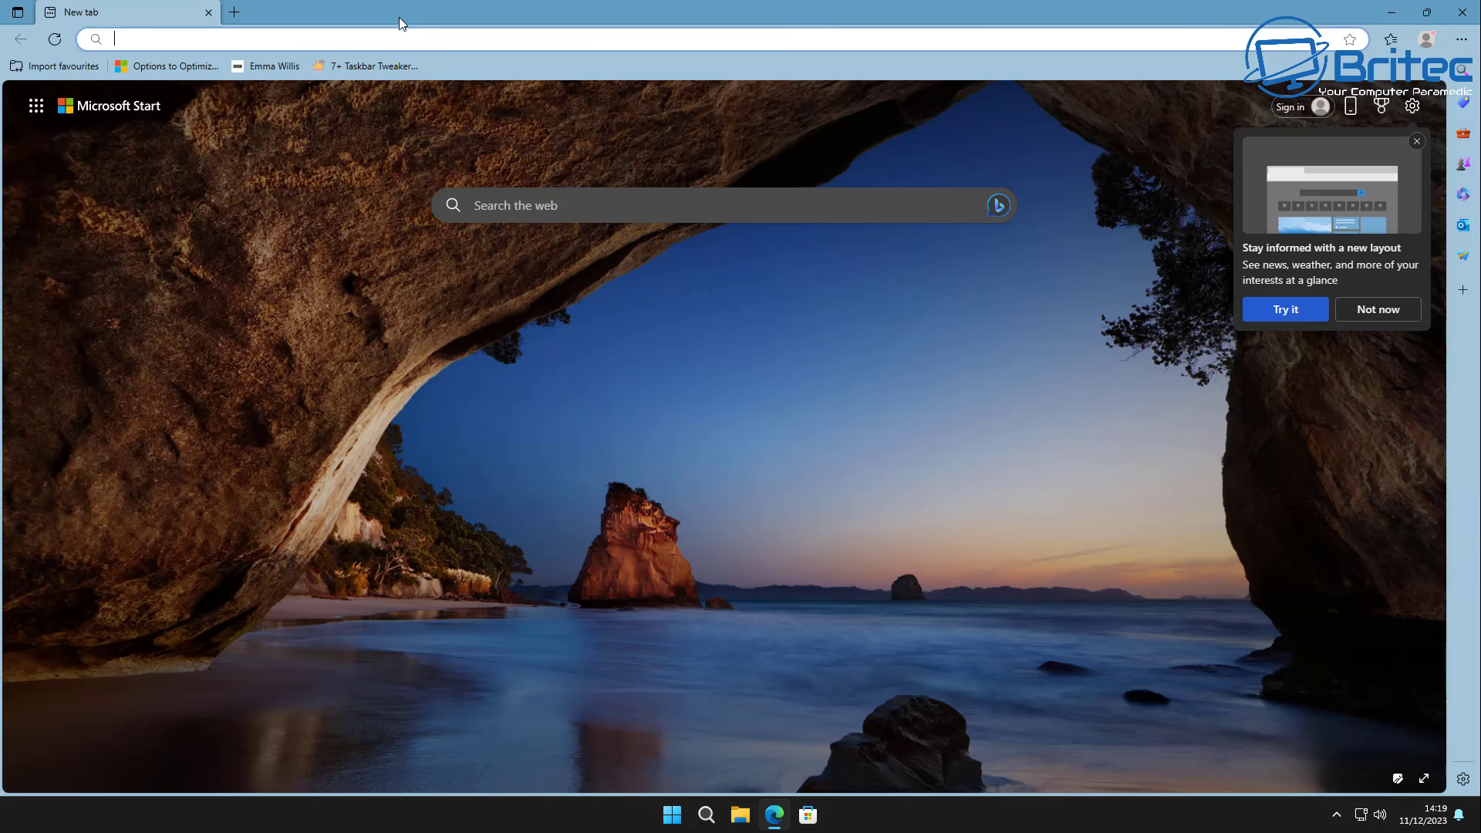
left_click(54, 43)
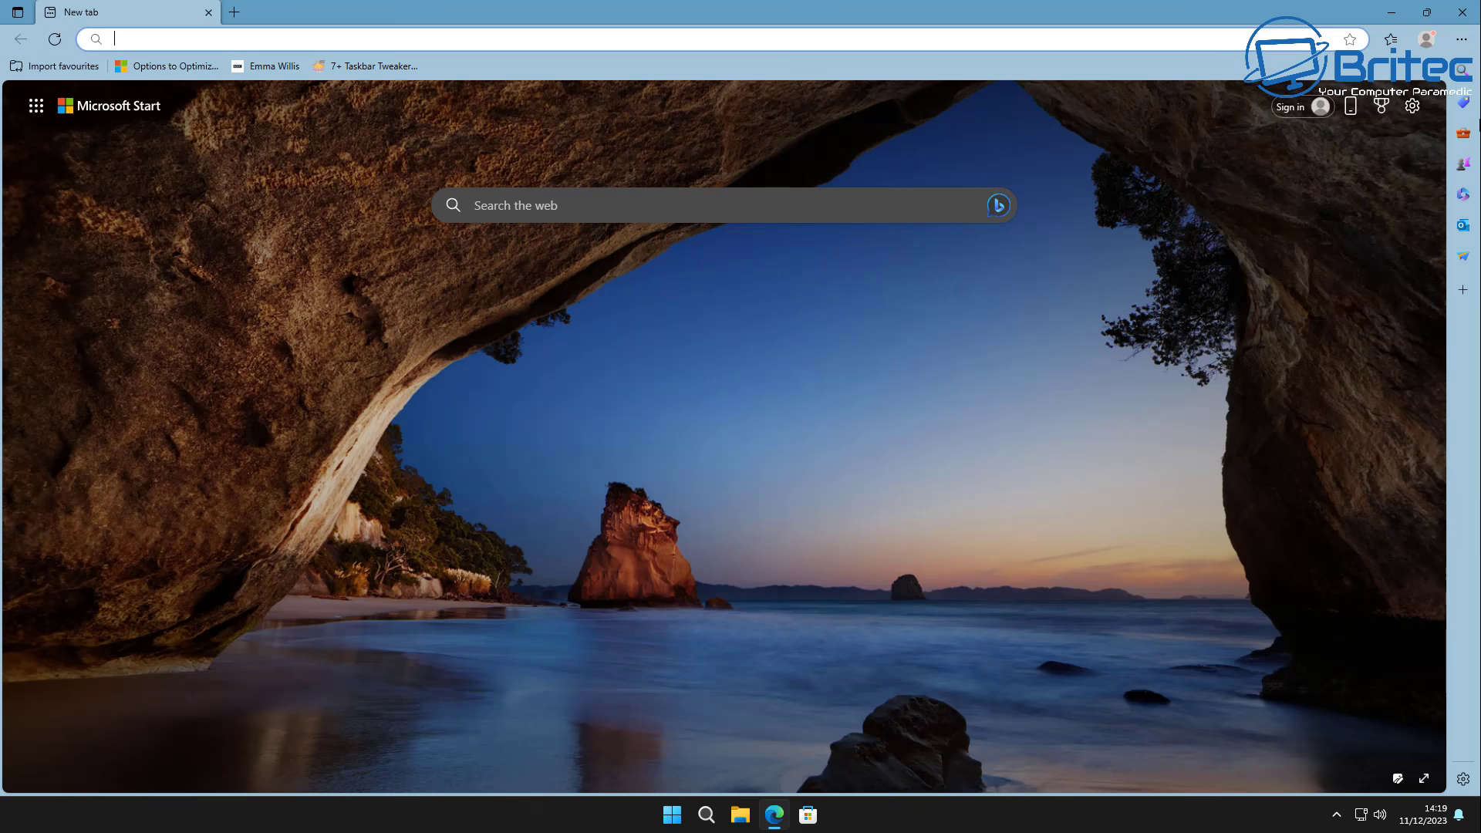
left_click(1461, 13)
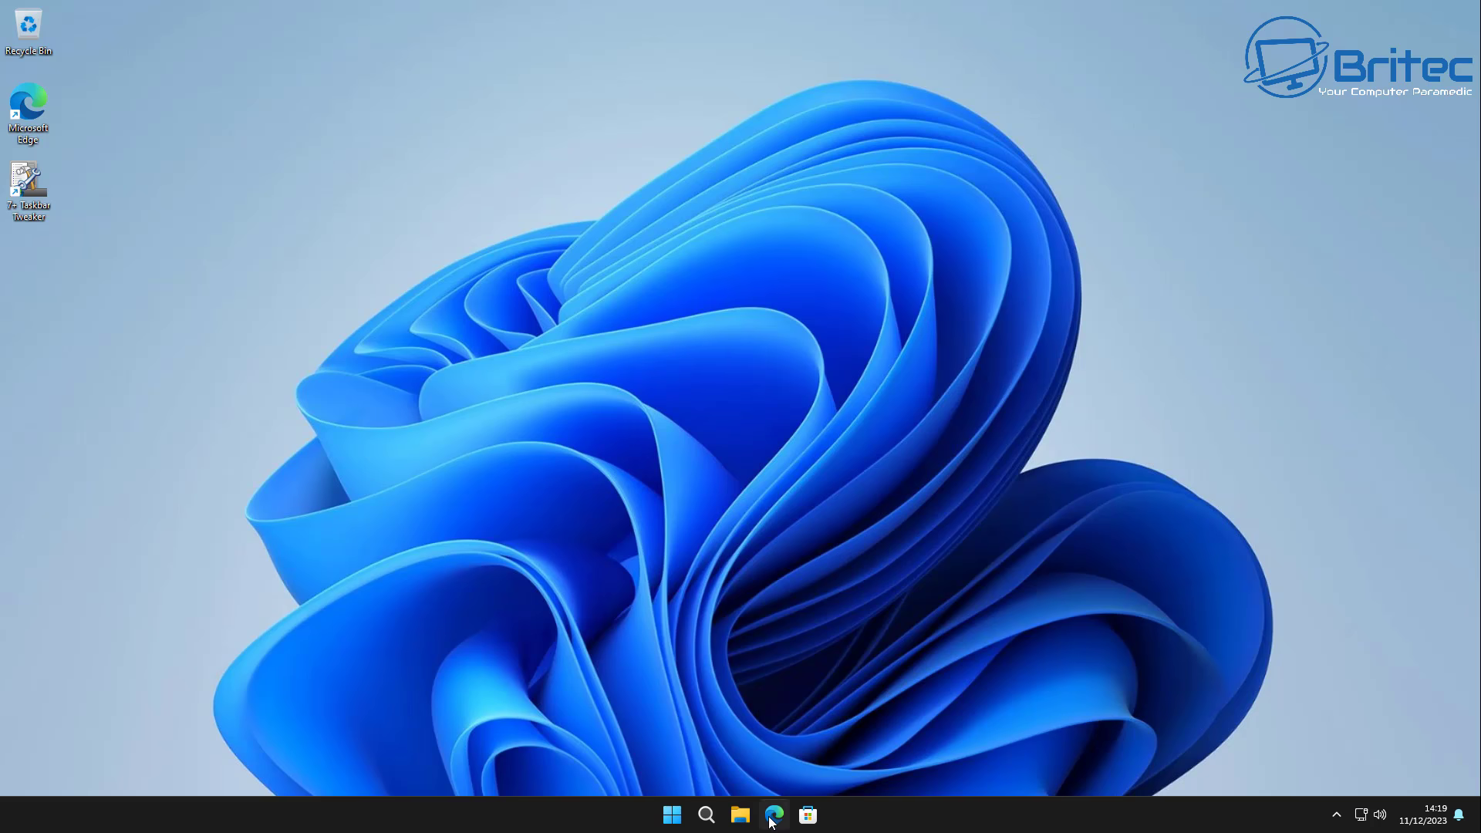
left_click(773, 815)
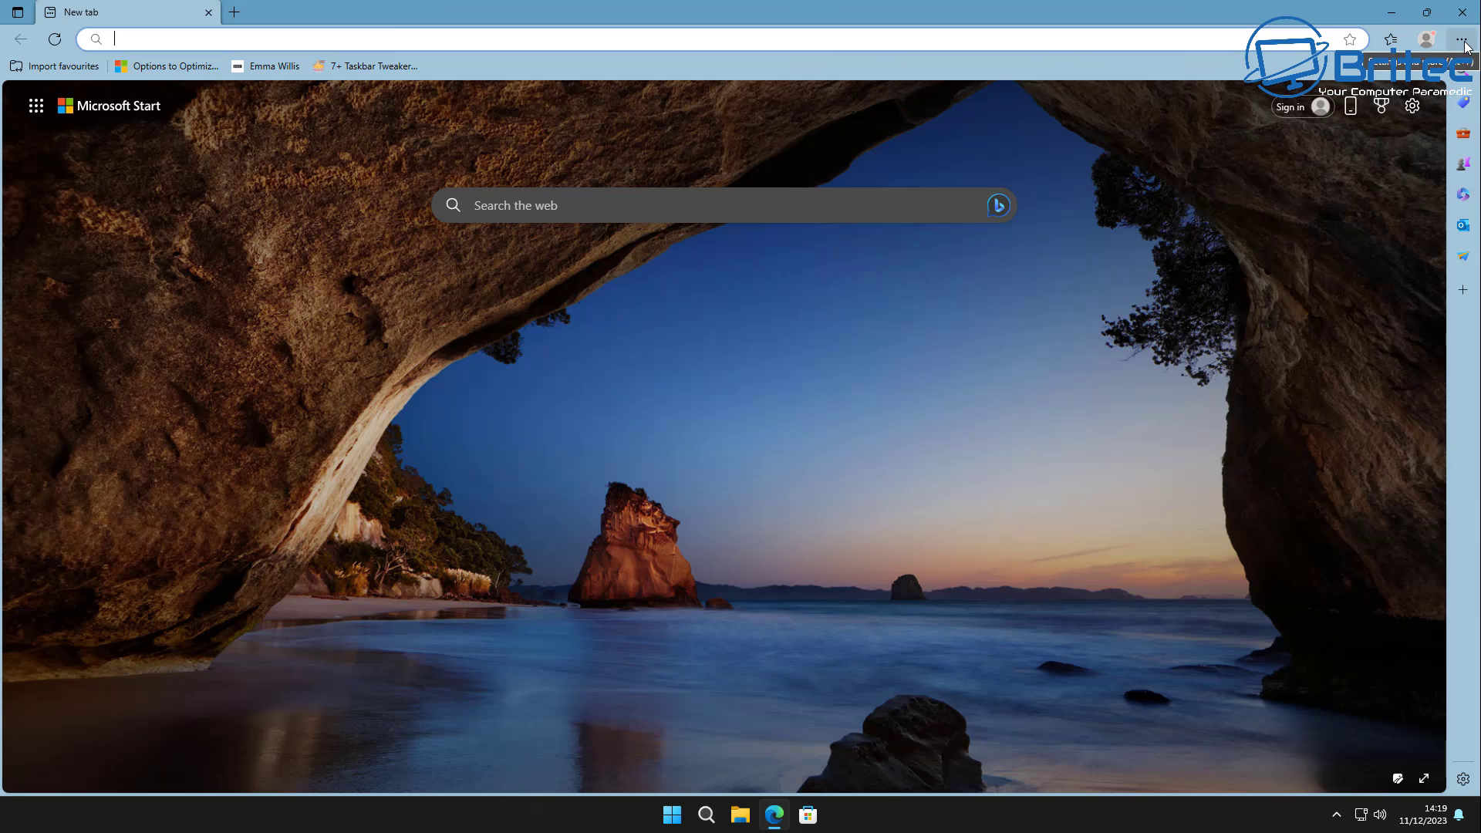
- Visit the new tab page settings, then open Edge Settings from the '...' menu
left_click(1412, 106)
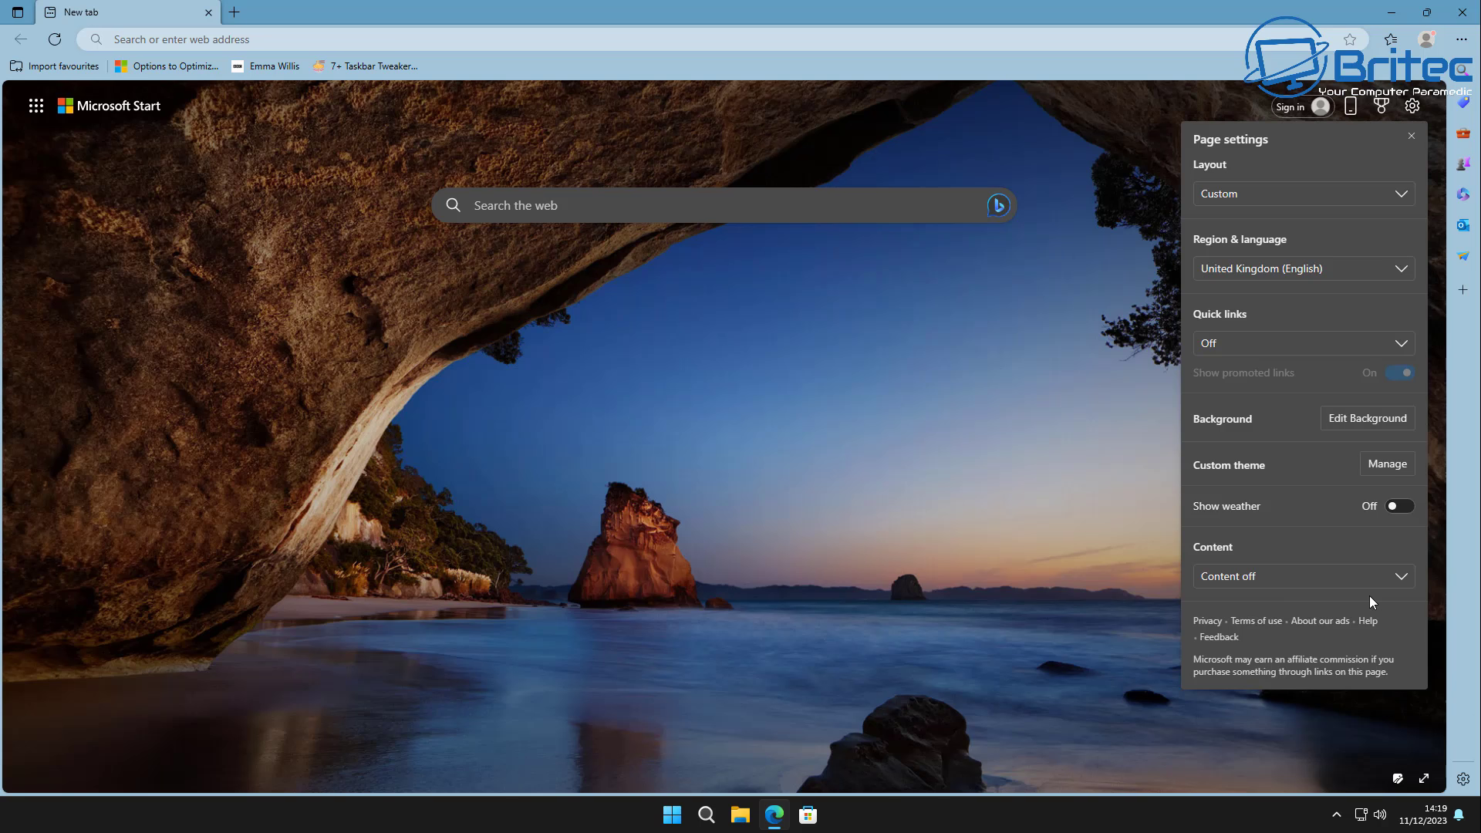
left_click(1462, 41)
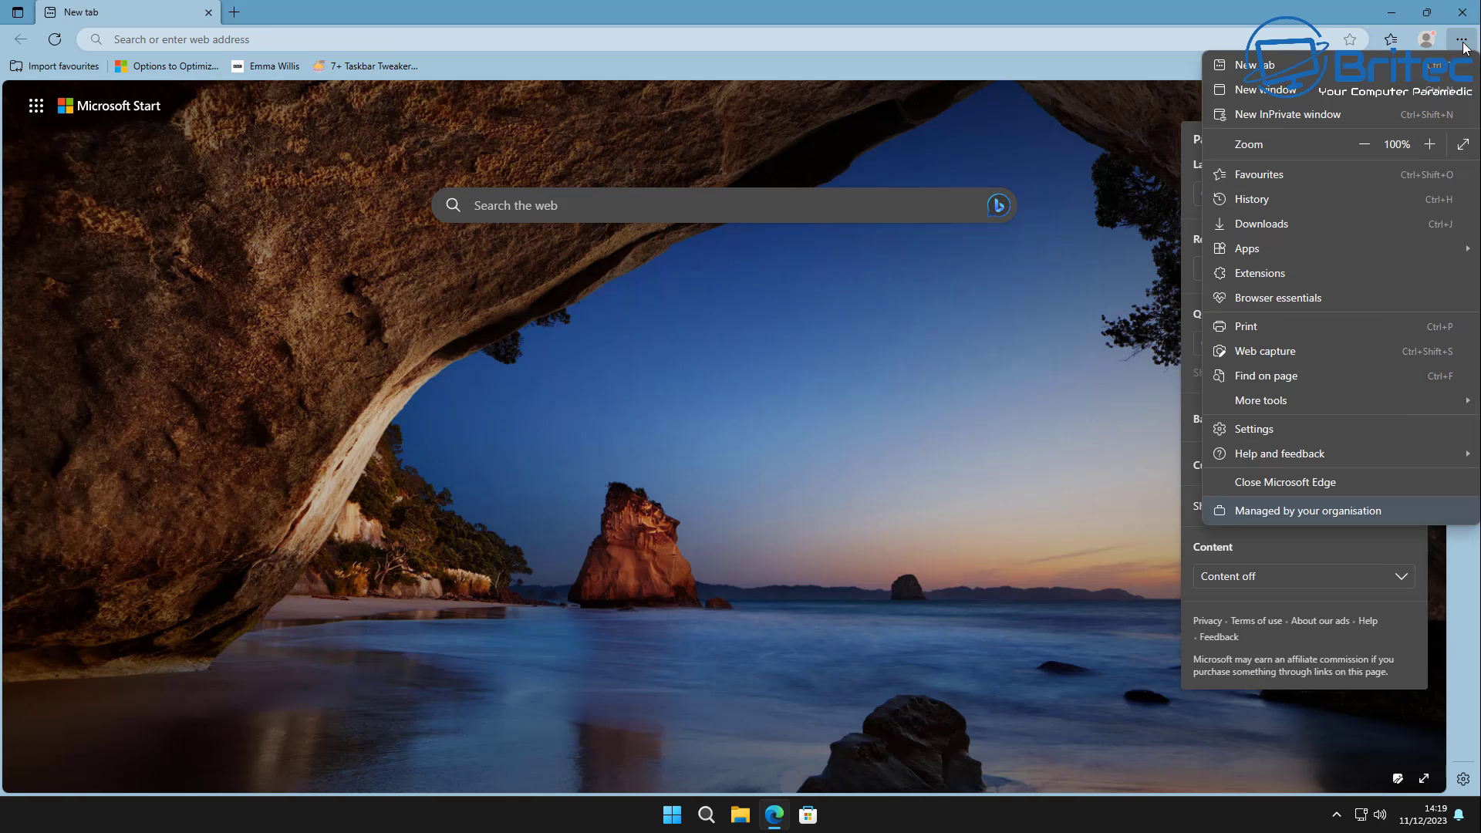
left_click(1280, 428)
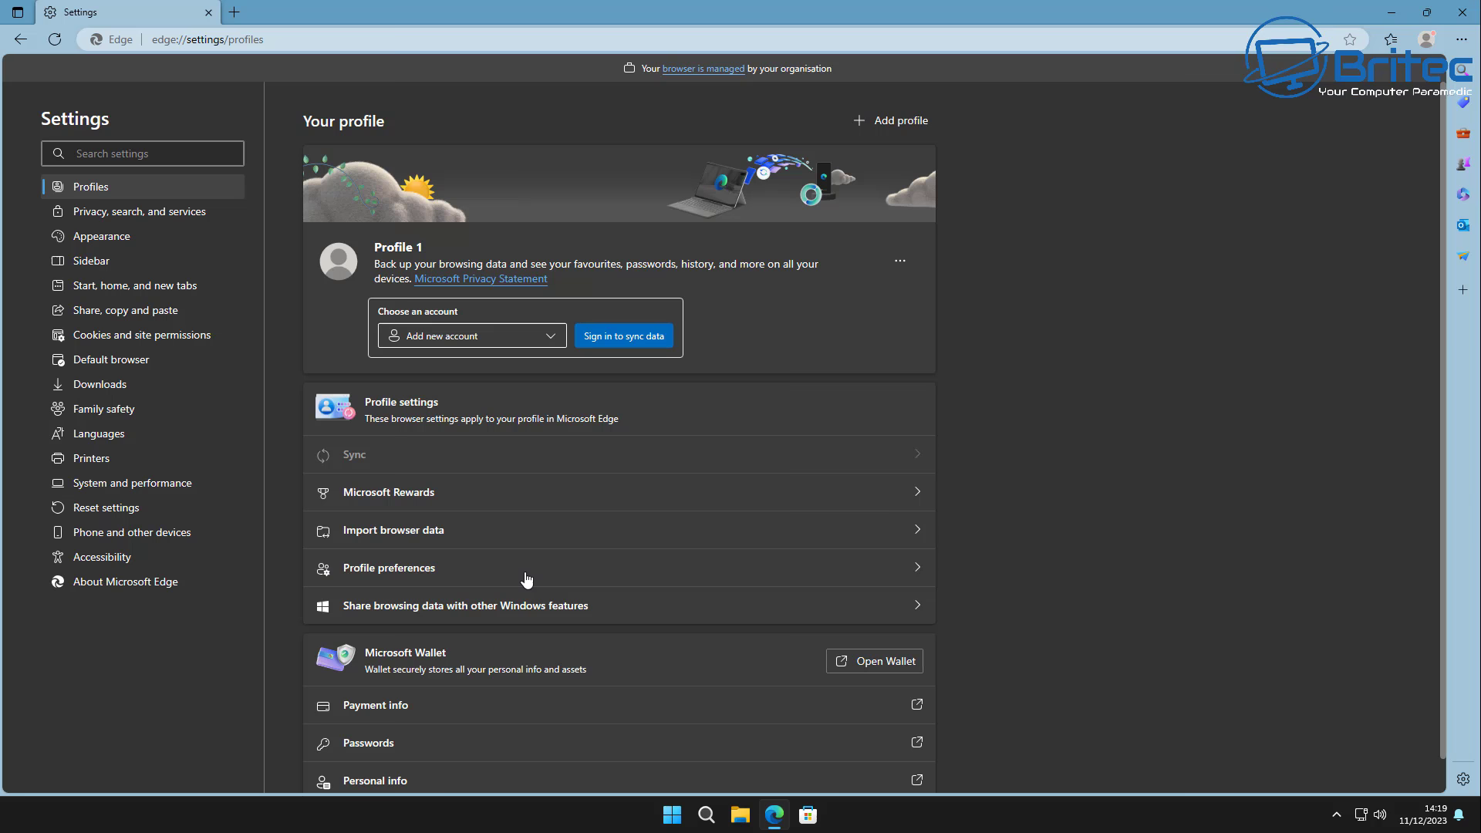
- Turn off sidebar top-site personalisation and go to Microsoft Shopping's site permissions
left_click(93, 263)
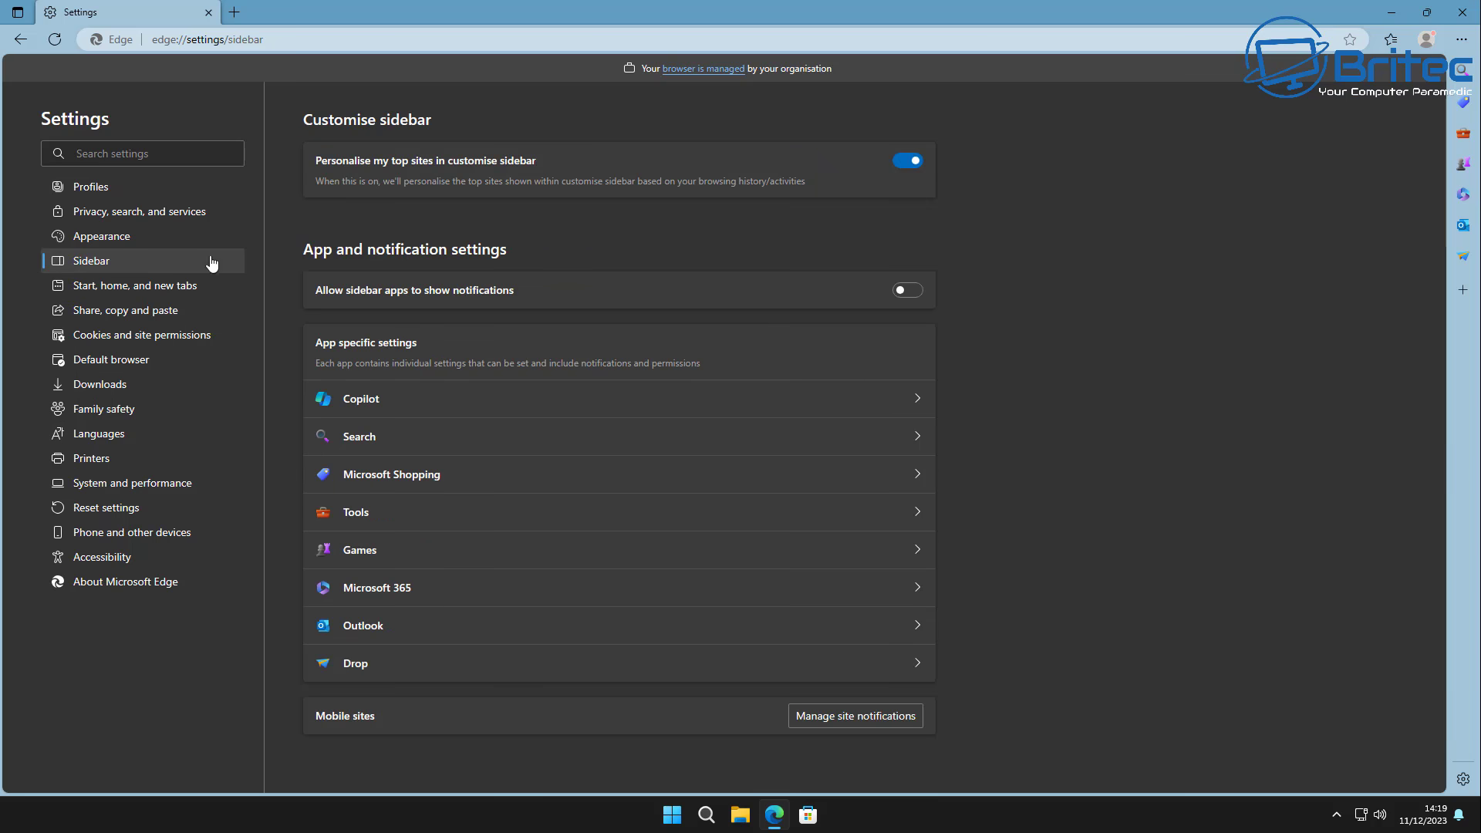
left_click(904, 161)
left_click(589, 477)
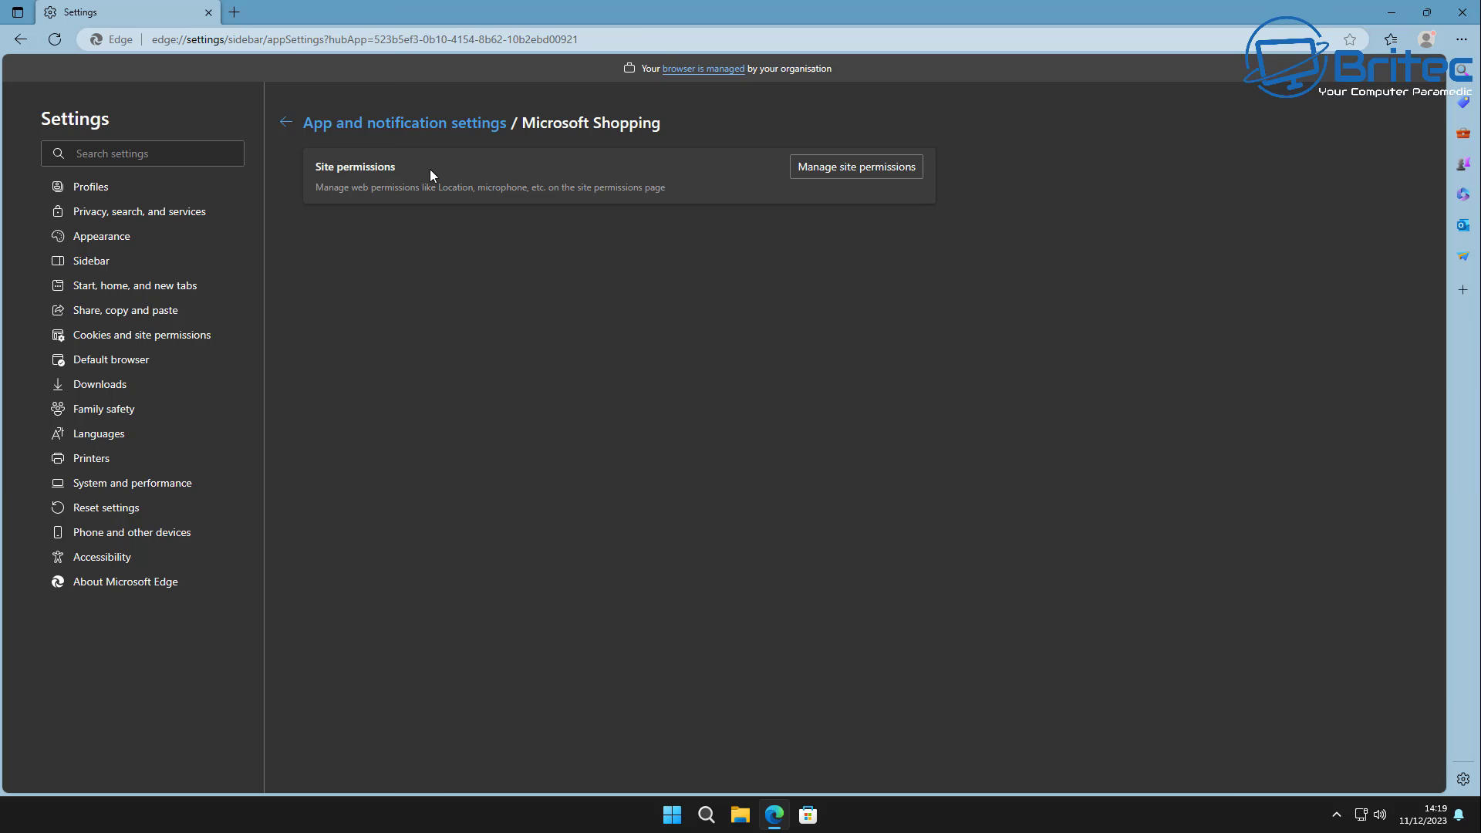
left_click(857, 171)
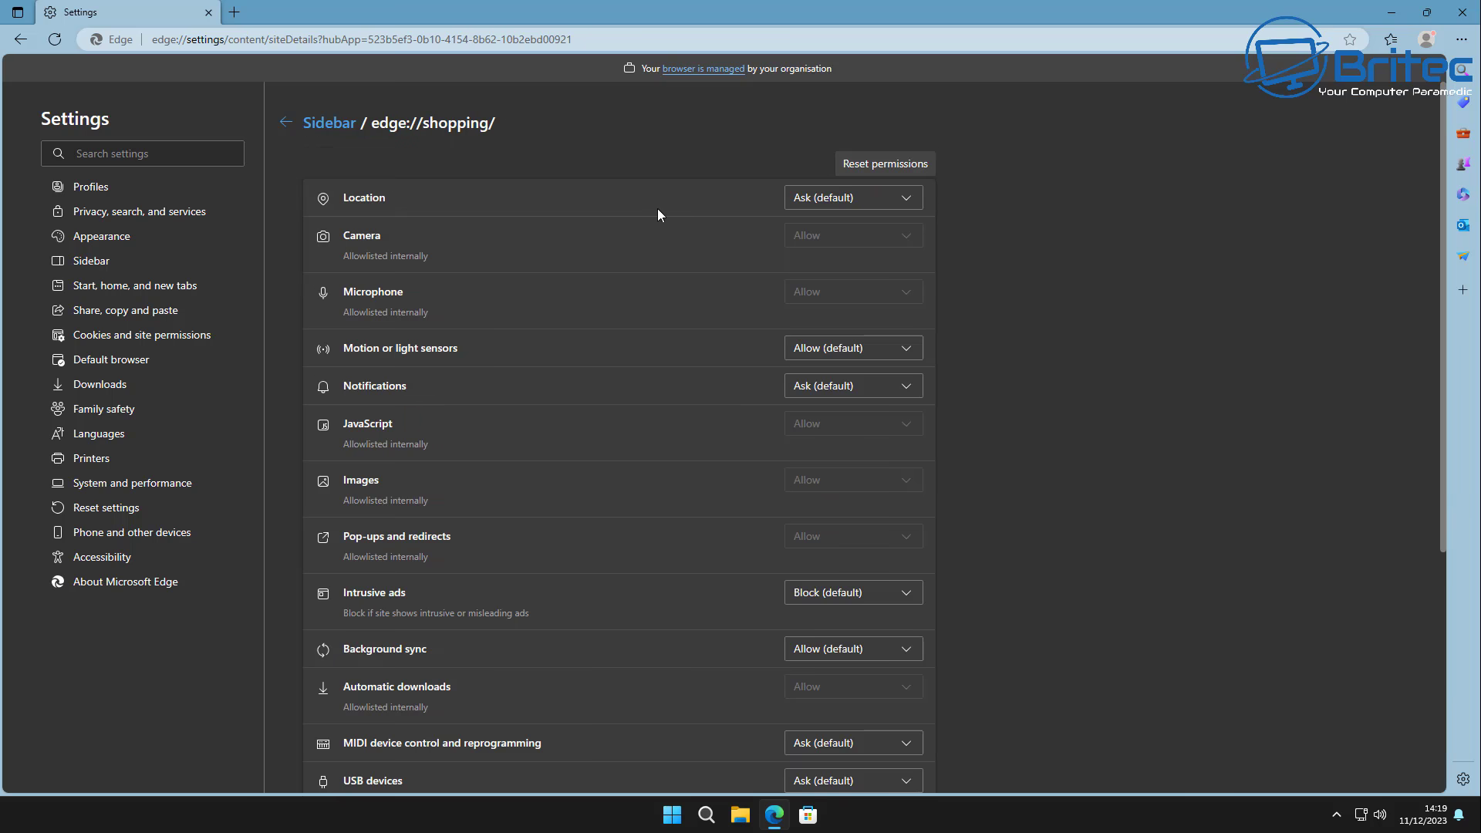
- Block Location, Motion or light sensors and Notifications for the shopping app, keeping Intrusive ads blocked
left_click(912, 202)
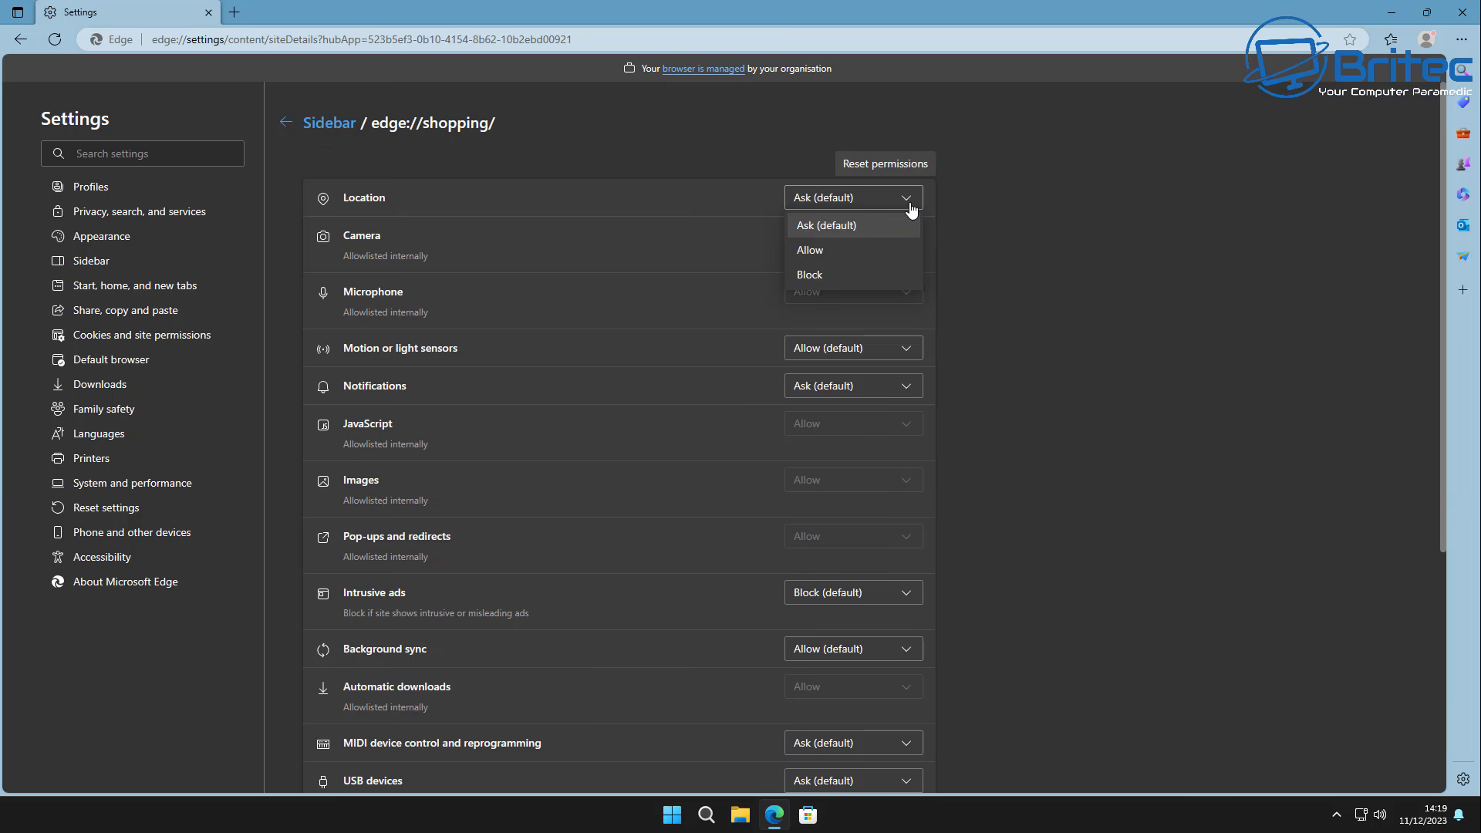
left_click(811, 276)
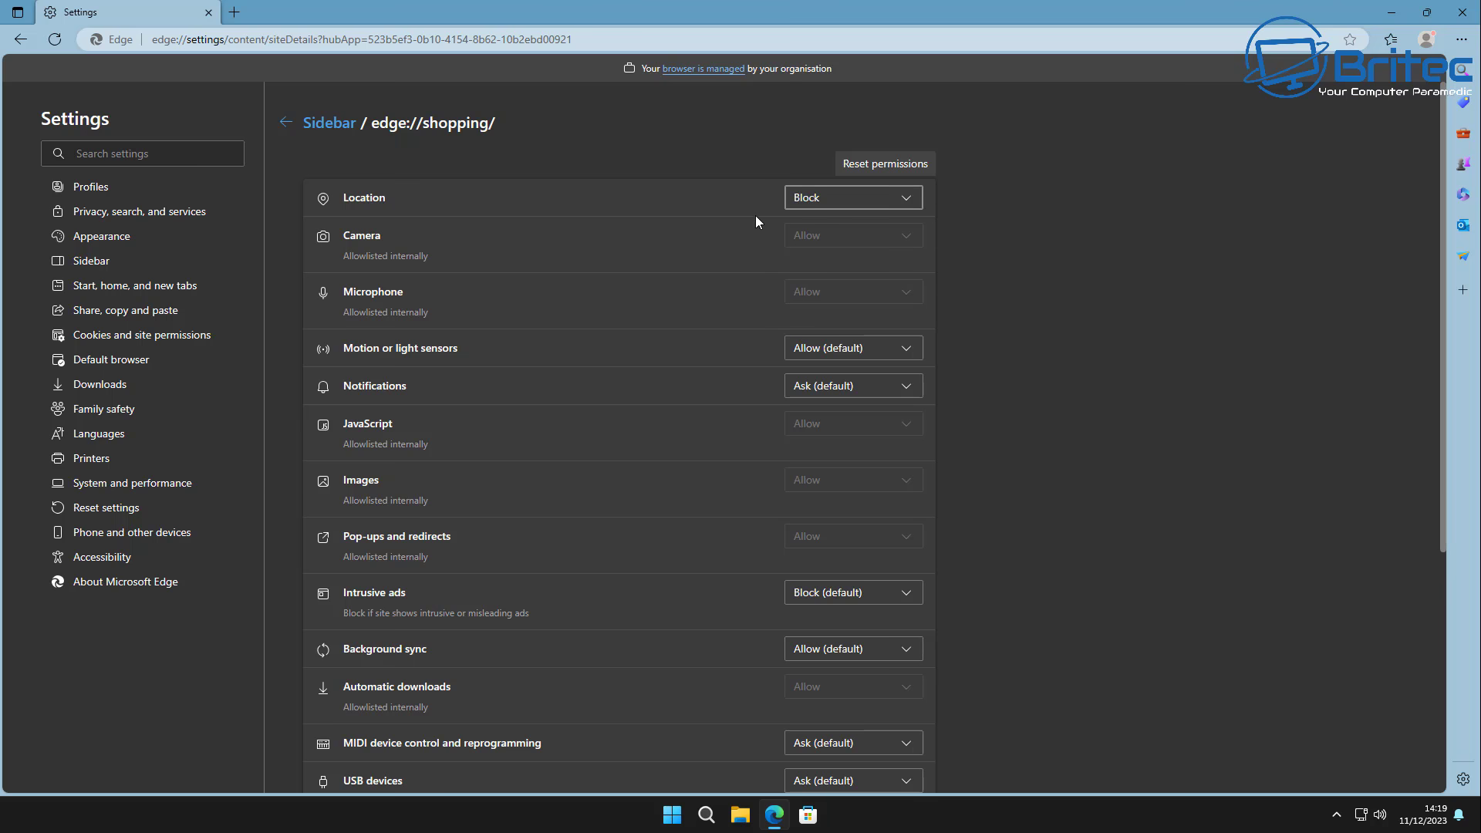
left_click(891, 361)
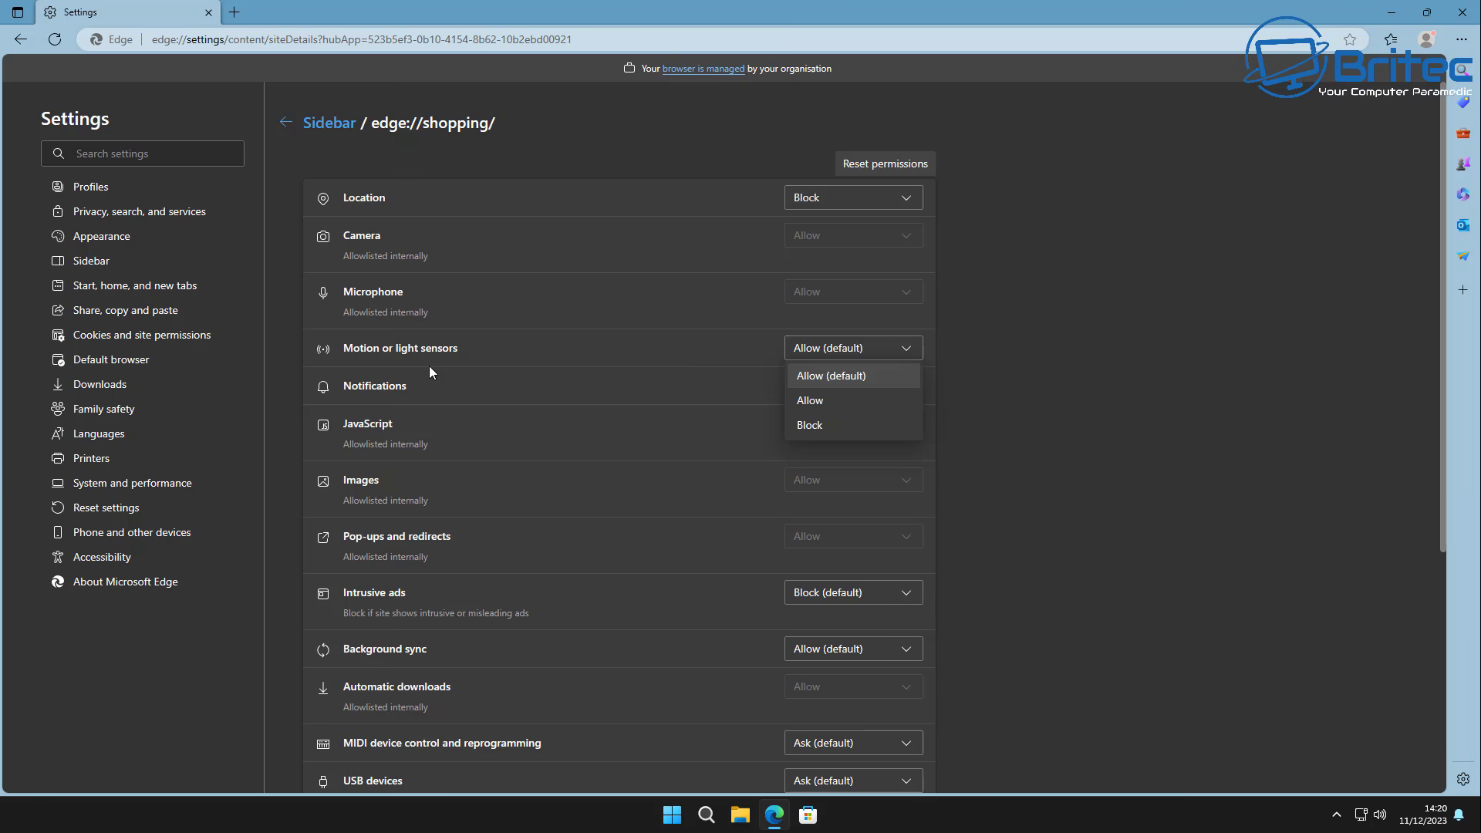
left_click(810, 424)
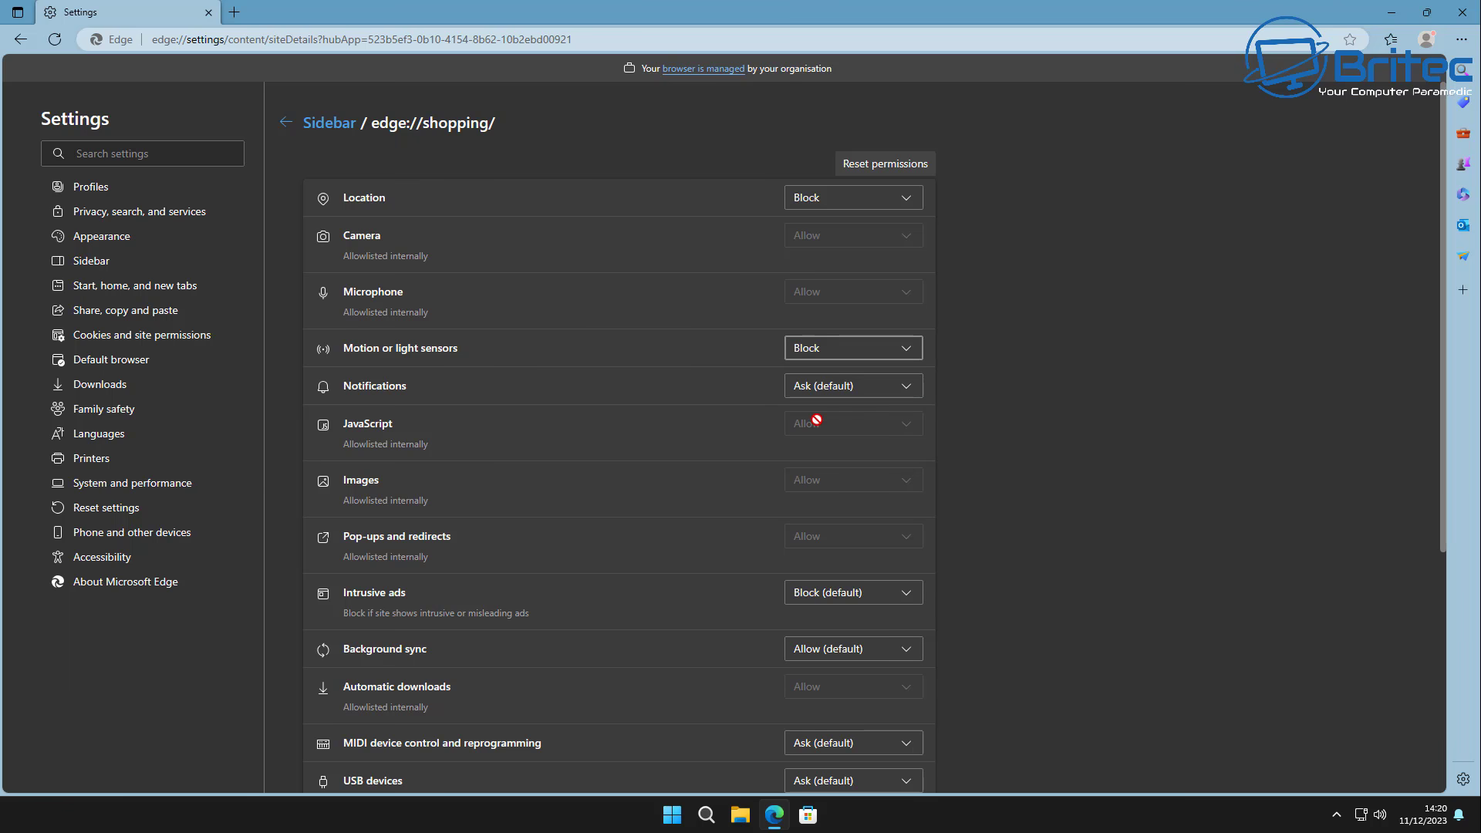
left_click(910, 390)
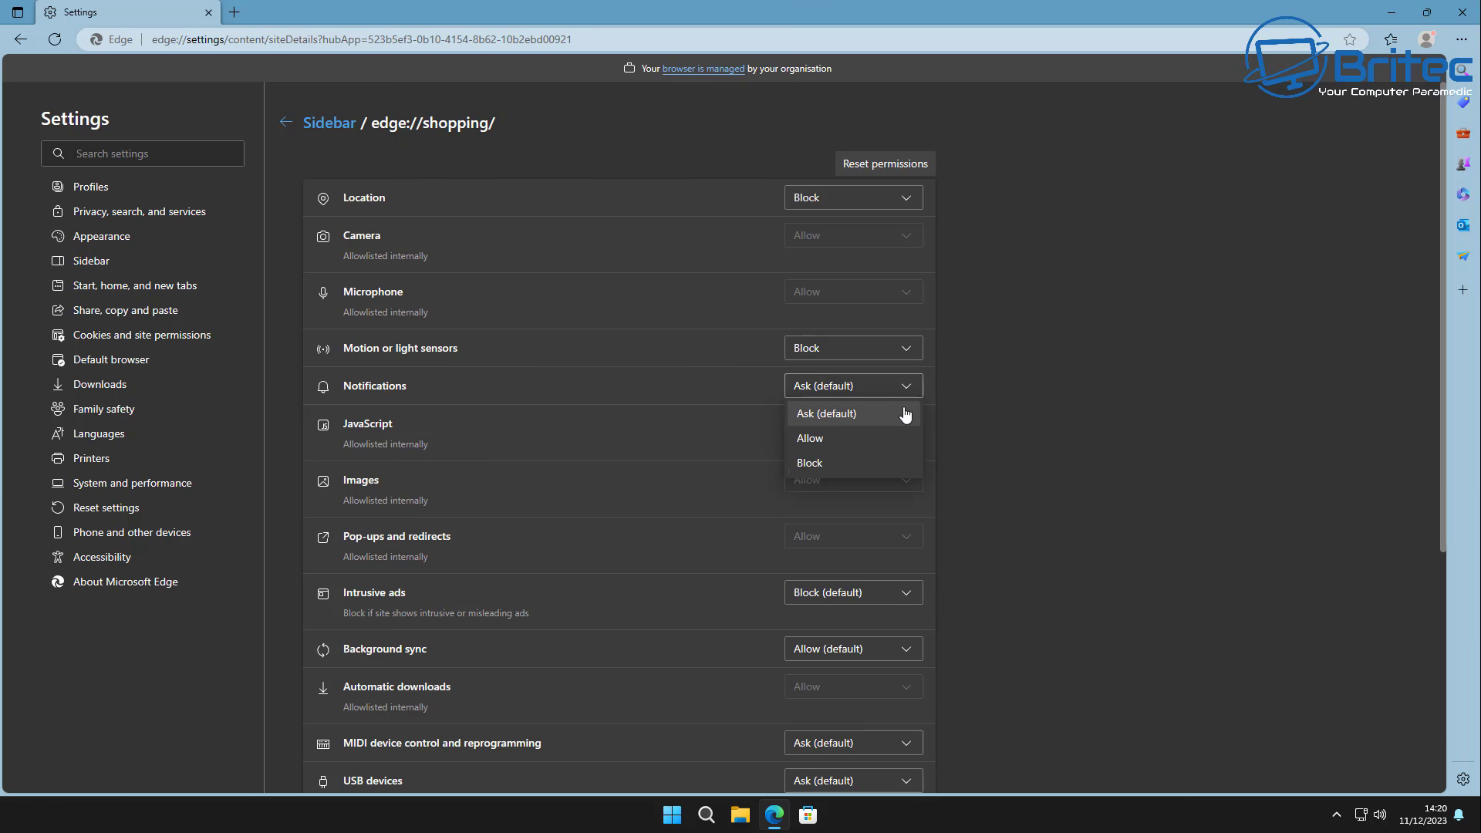
left_click(813, 464)
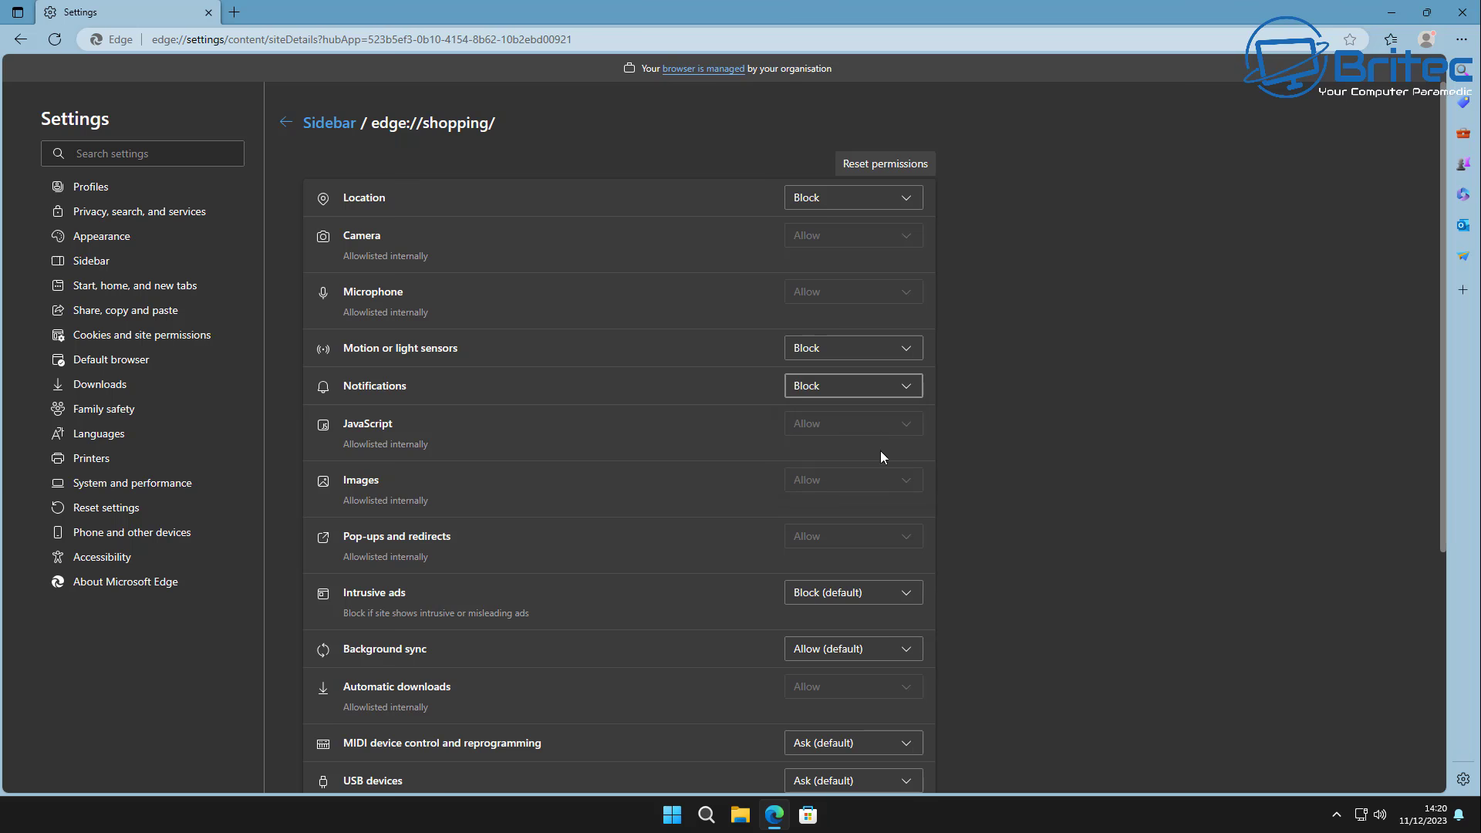
left_click(907, 603)
left_click(908, 605)
left_click(909, 606)
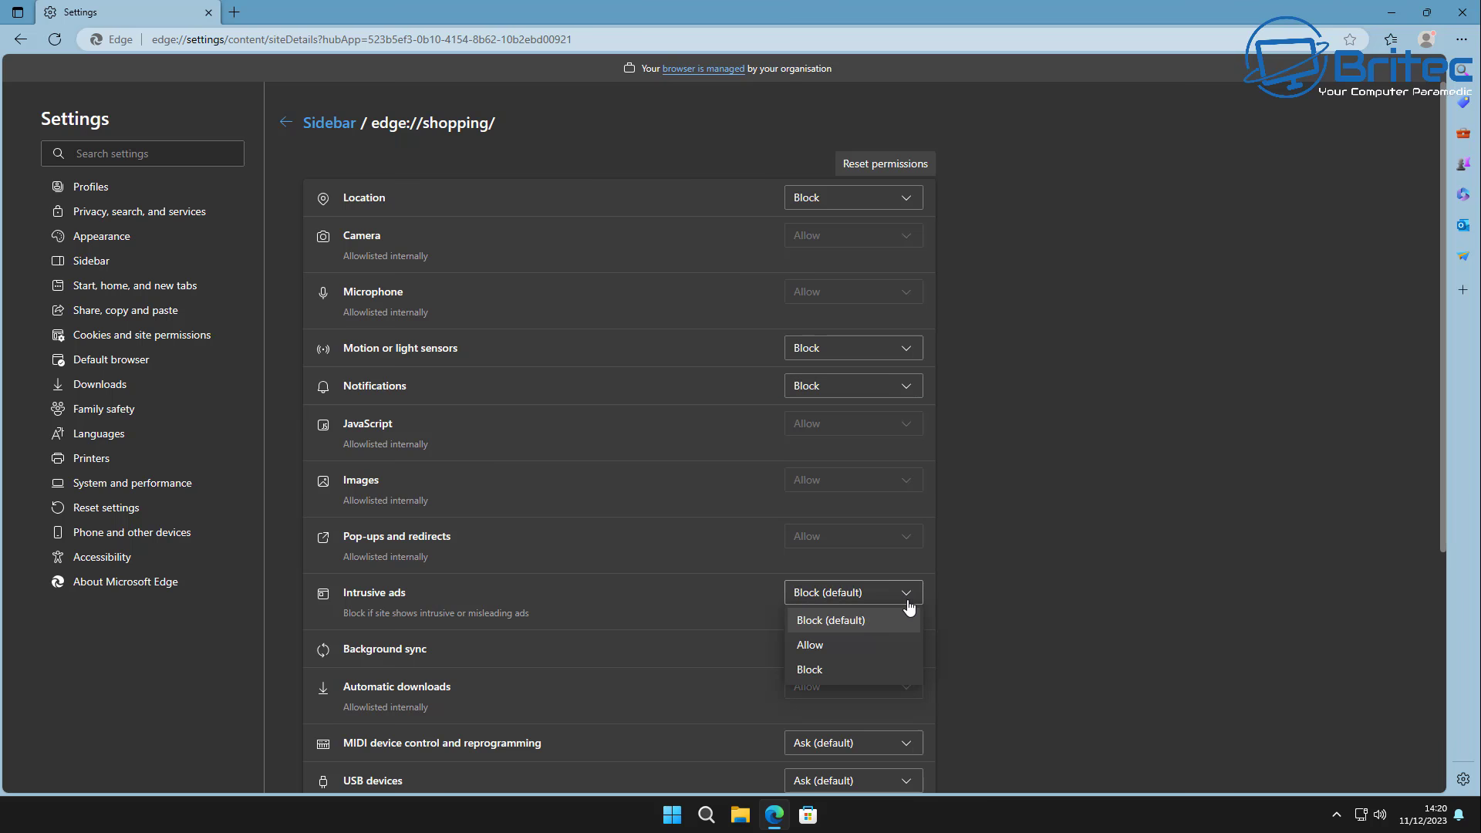
left_click(1159, 608)
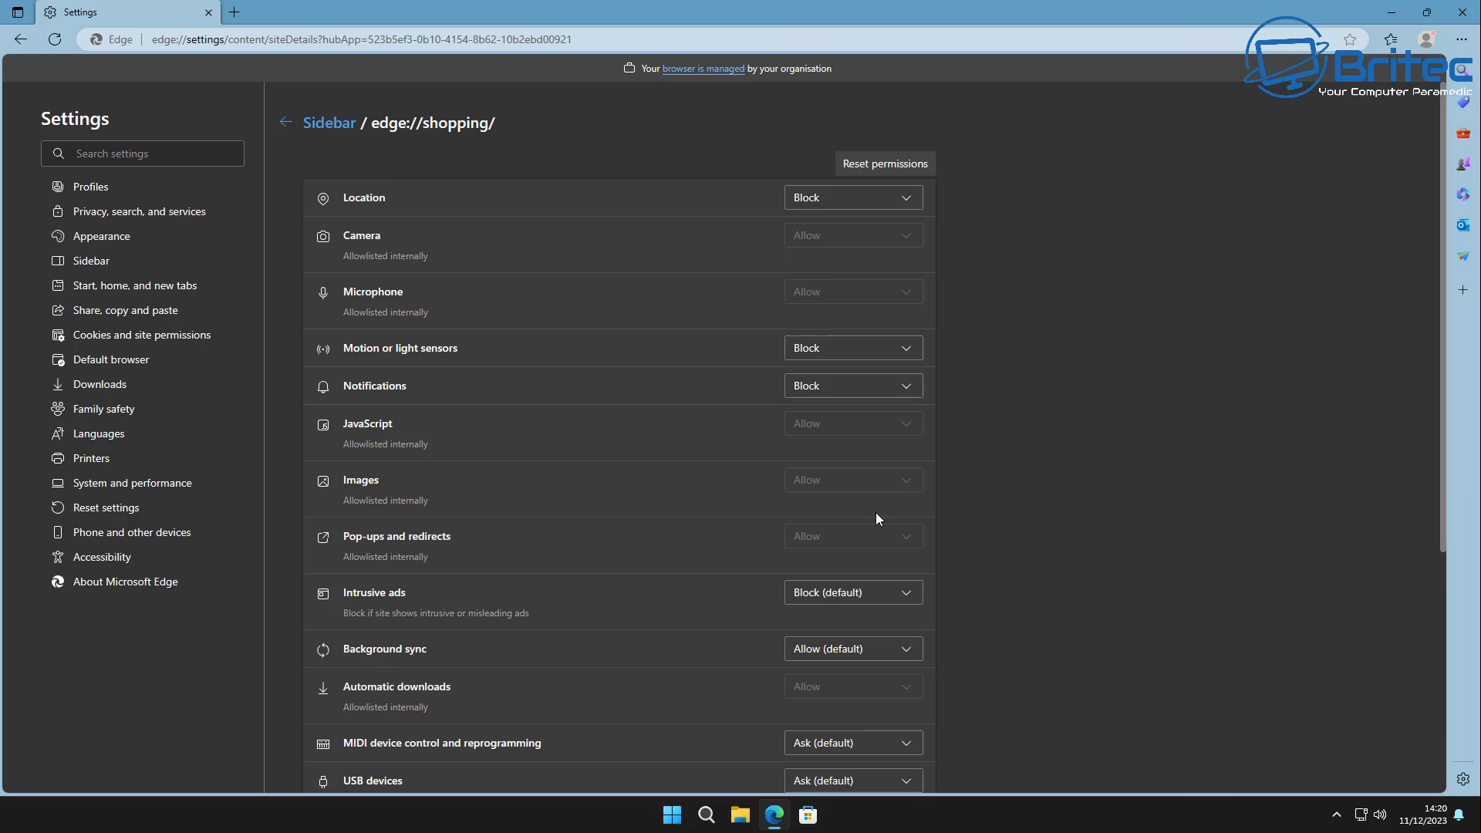
- Set MIDI, USB devices, Serial ports, File editing and Payment handlers permissions to Block
scroll(963, 529, "down", 4)
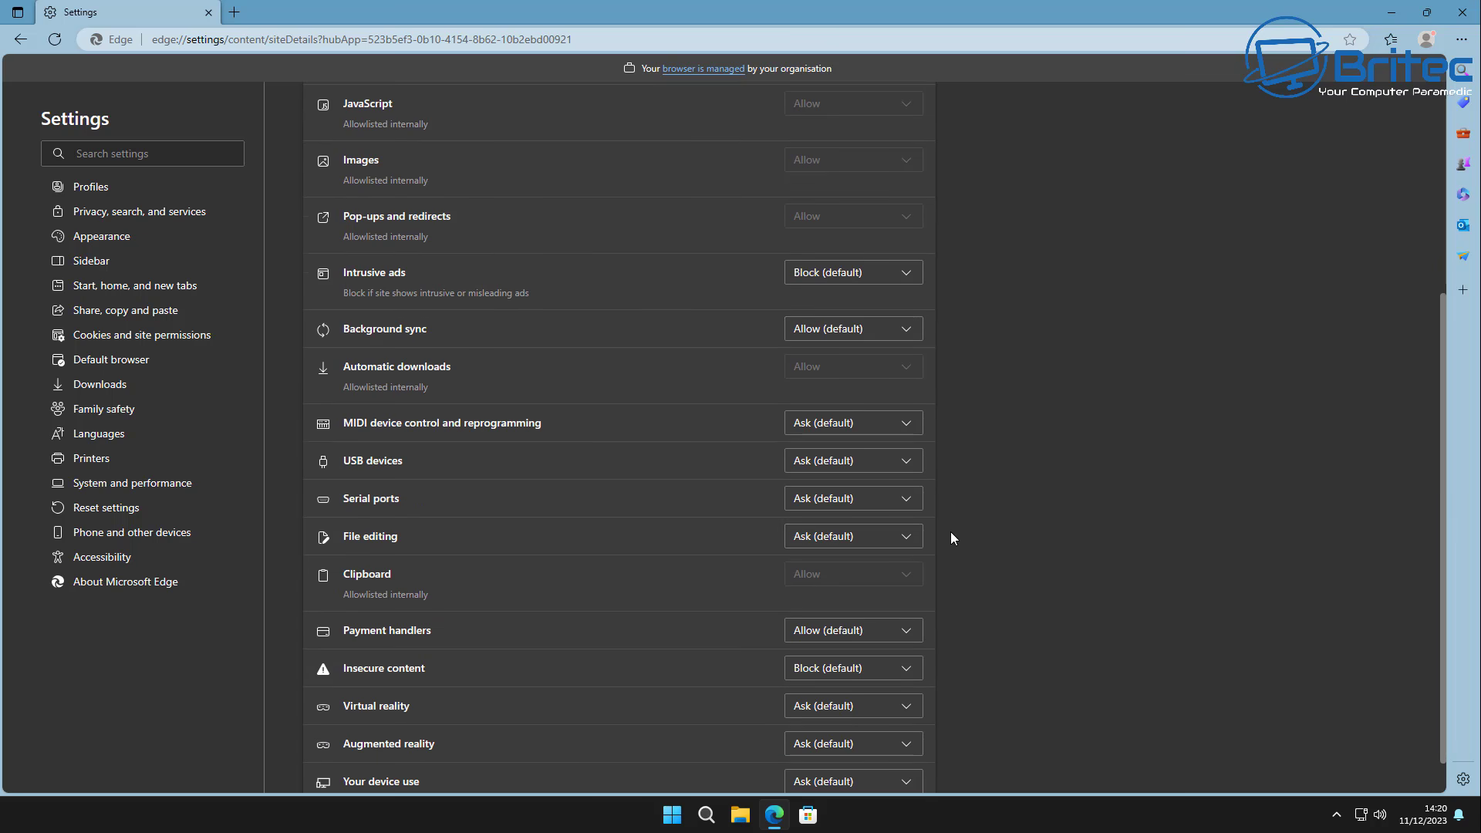
left_click(899, 434)
left_click(853, 499)
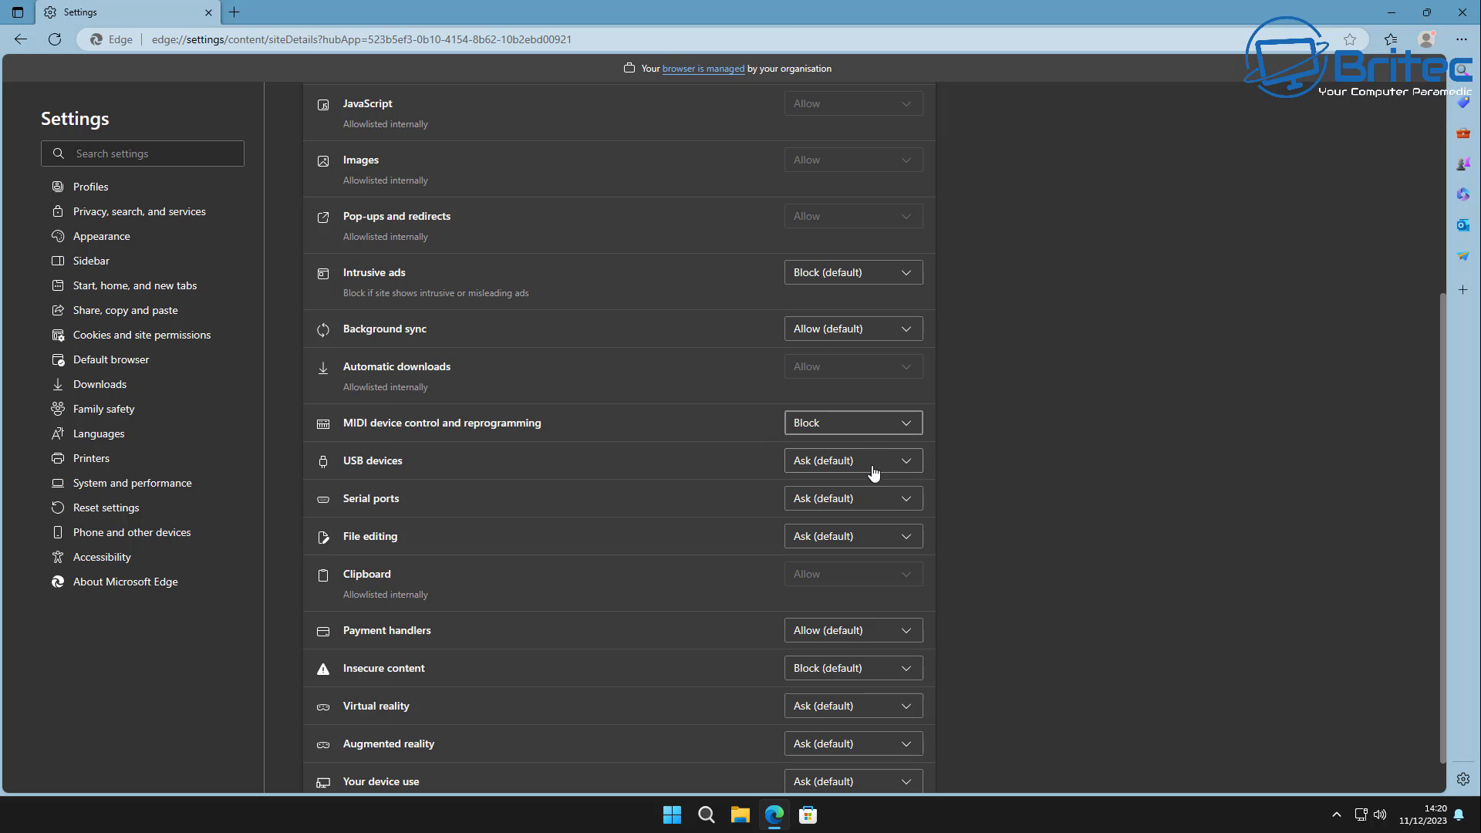
left_click(874, 472)
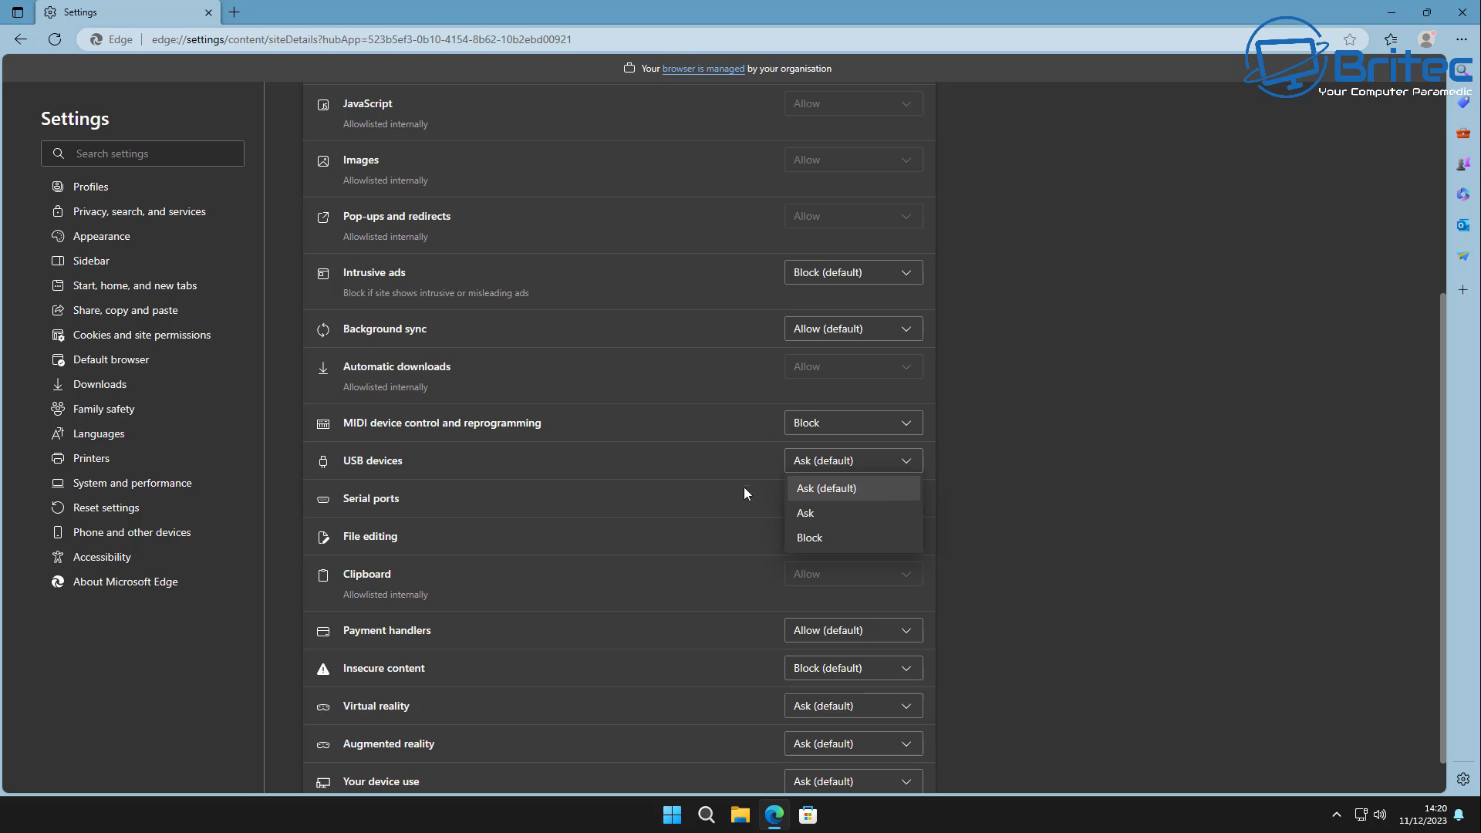
left_click(830, 545)
left_click(852, 501)
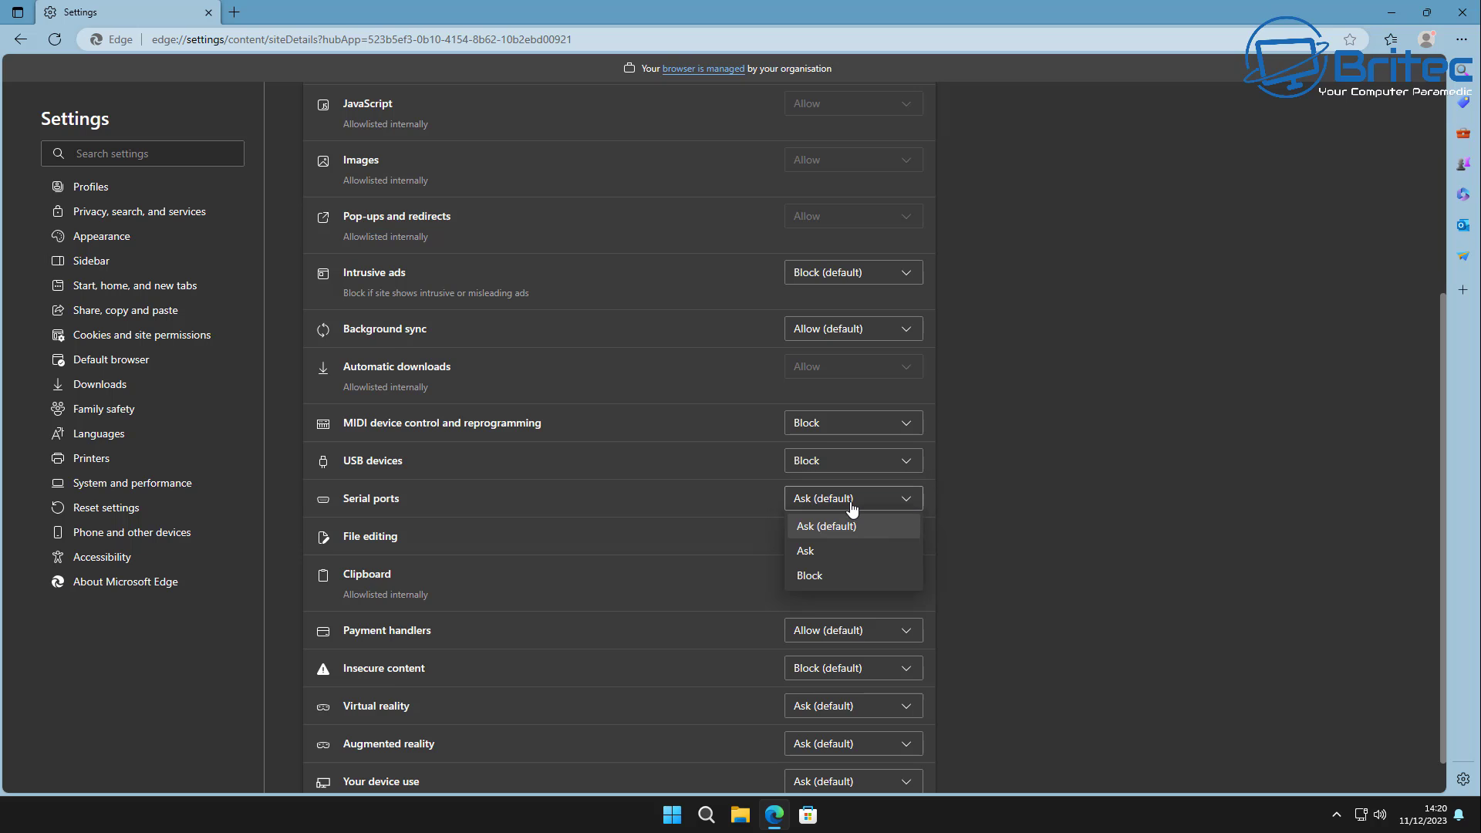
left_click(848, 575)
left_click(854, 538)
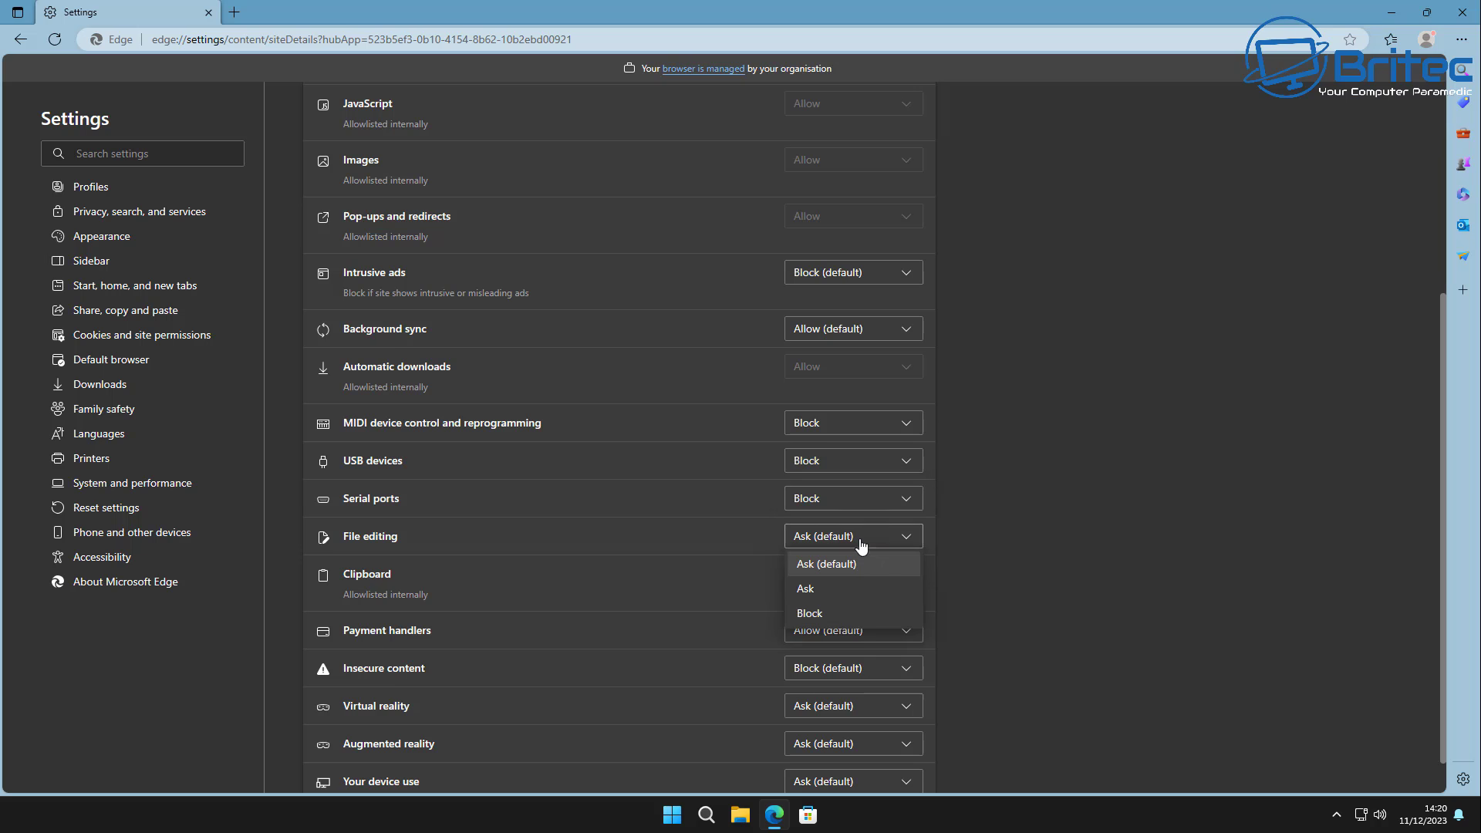
left_click(851, 613)
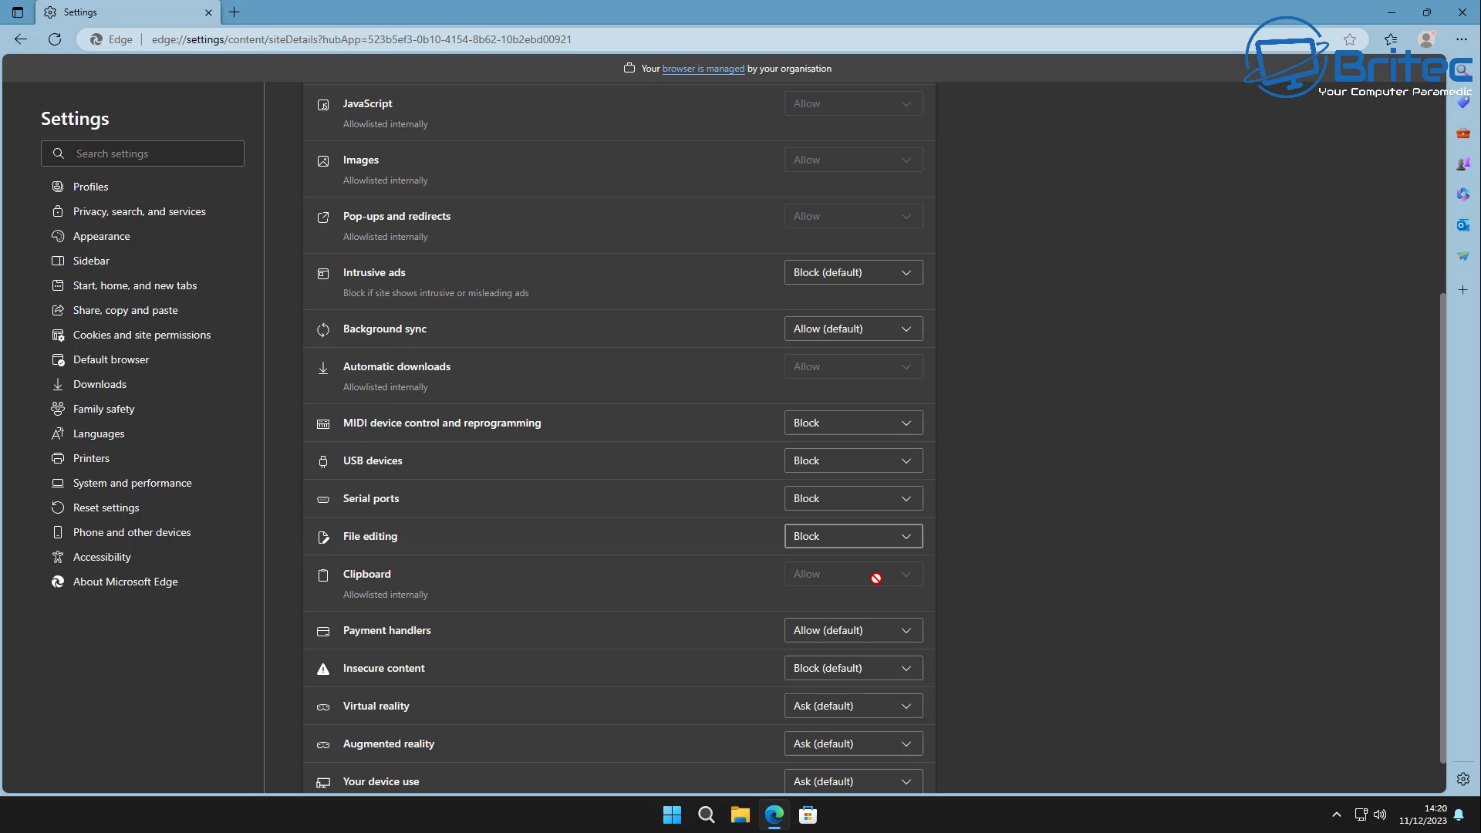
left_click(876, 630)
left_click(840, 708)
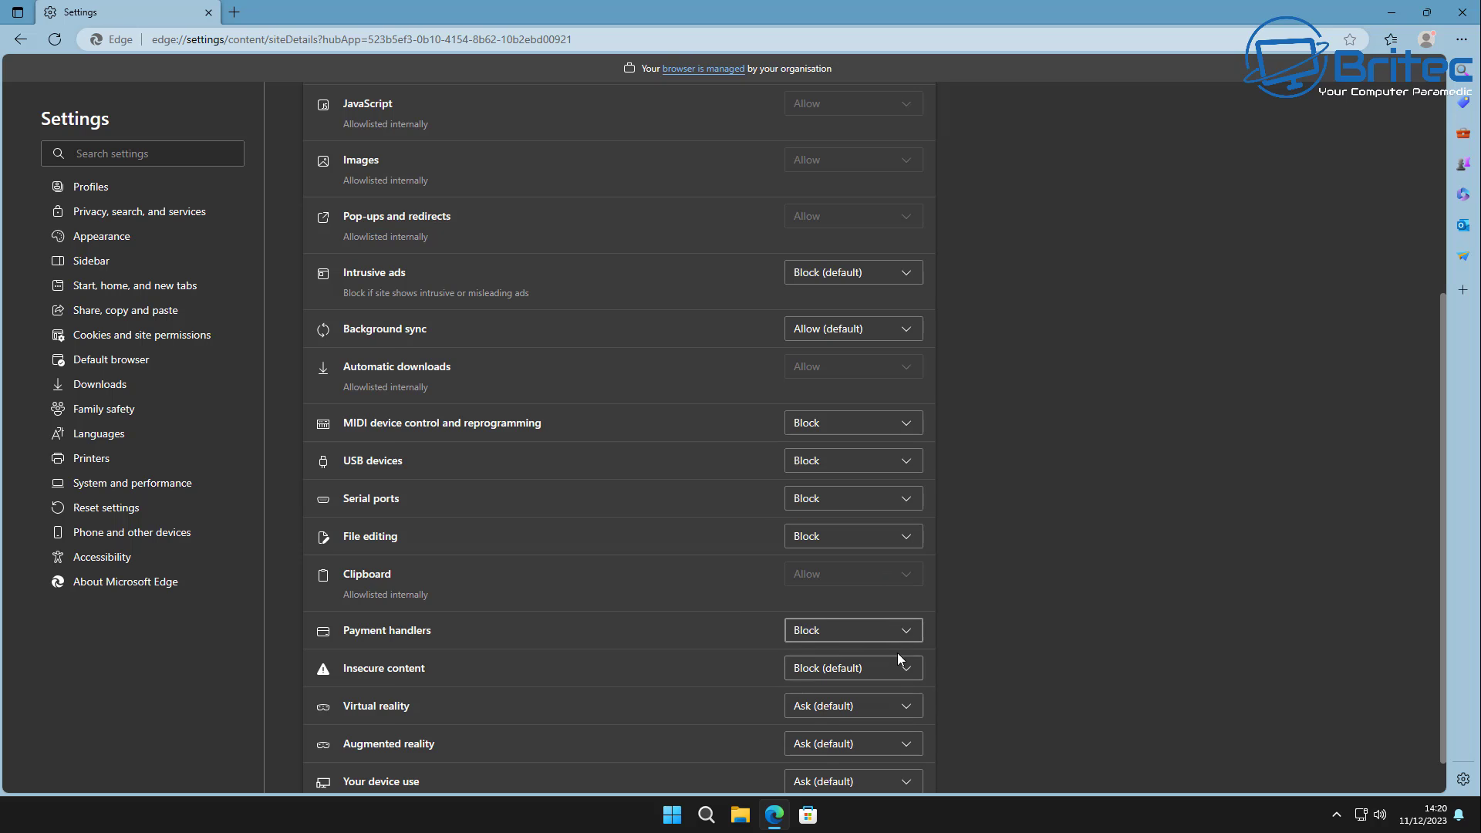
- Block Virtual reality, Augmented reality and Your device use, and stop Outlook auto-opening in the side pane
scroll(896, 648, "down", 1)
left_click(855, 668)
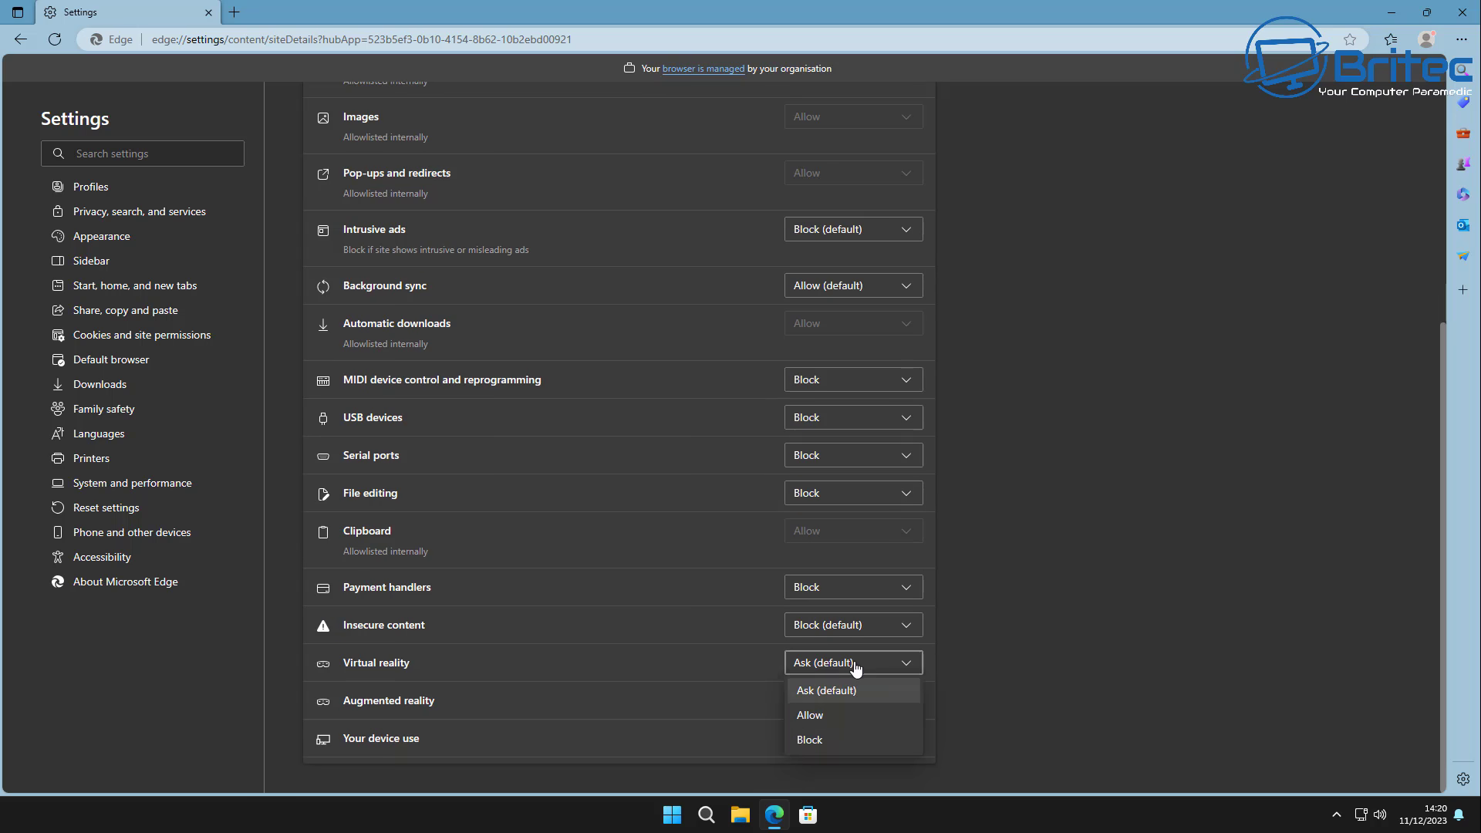
left_click(836, 716)
left_click(837, 664)
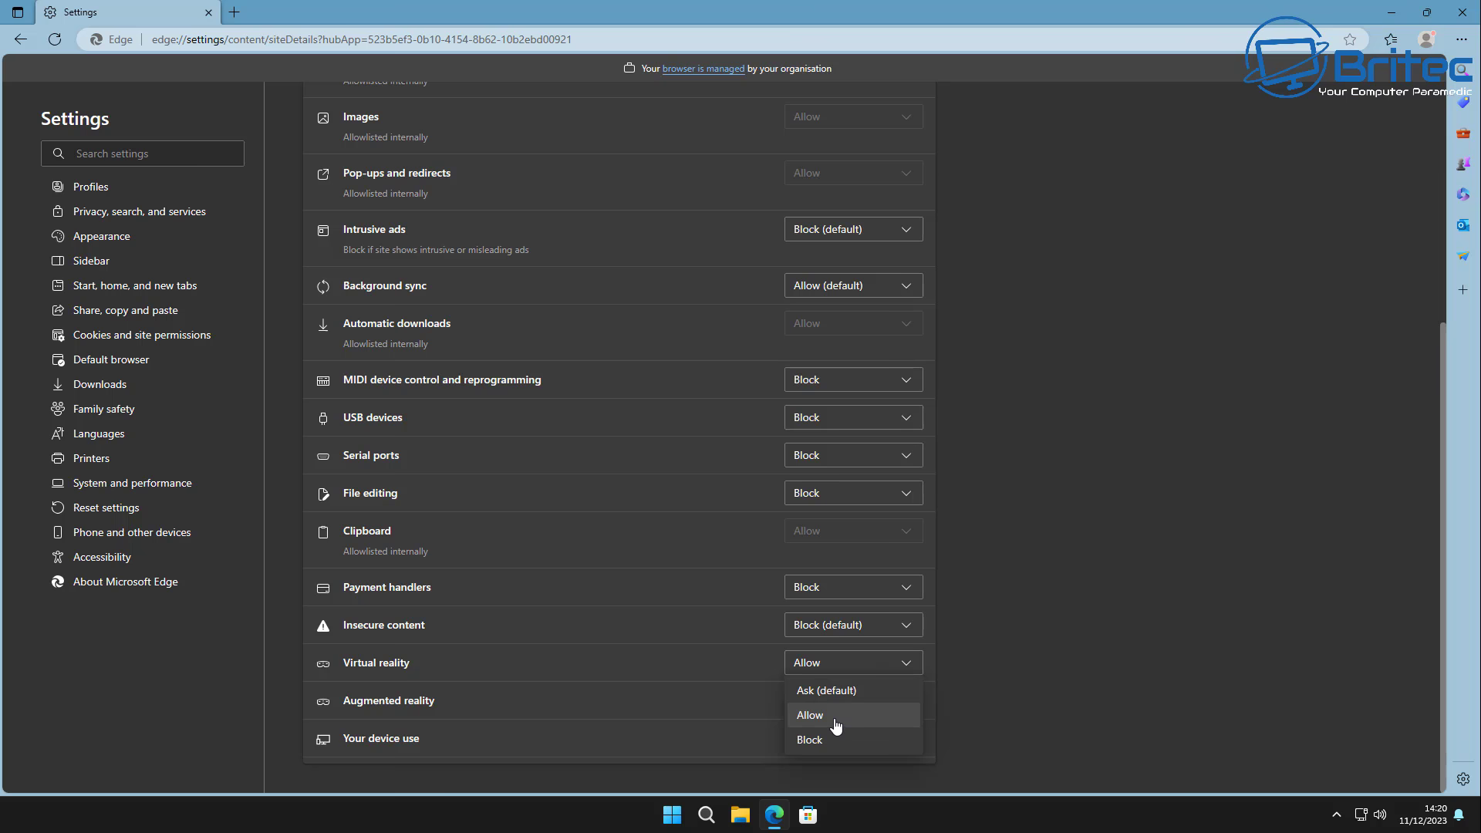
left_click(830, 745)
left_click(845, 704)
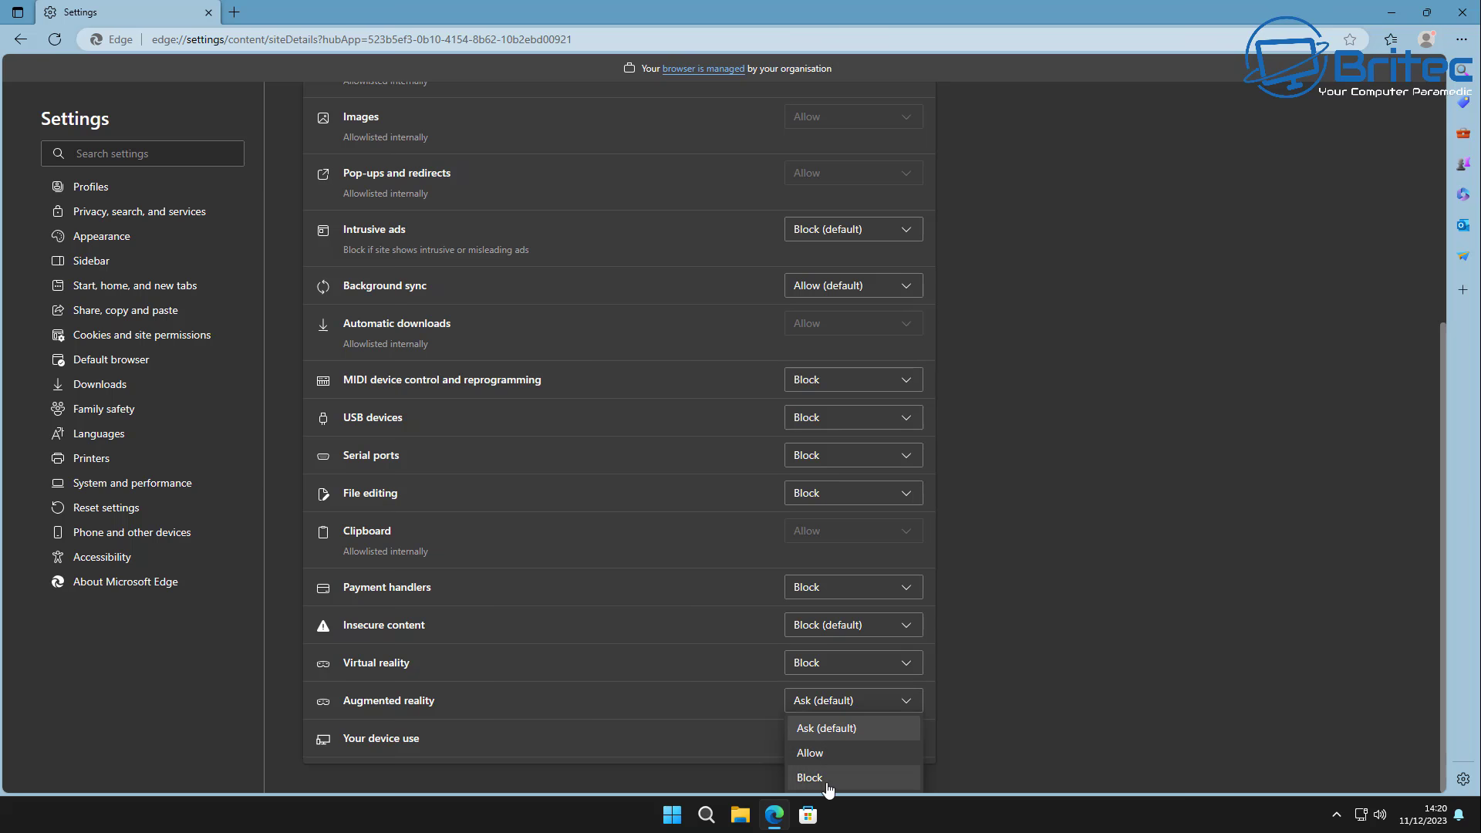
left_click(841, 776)
left_click(846, 740)
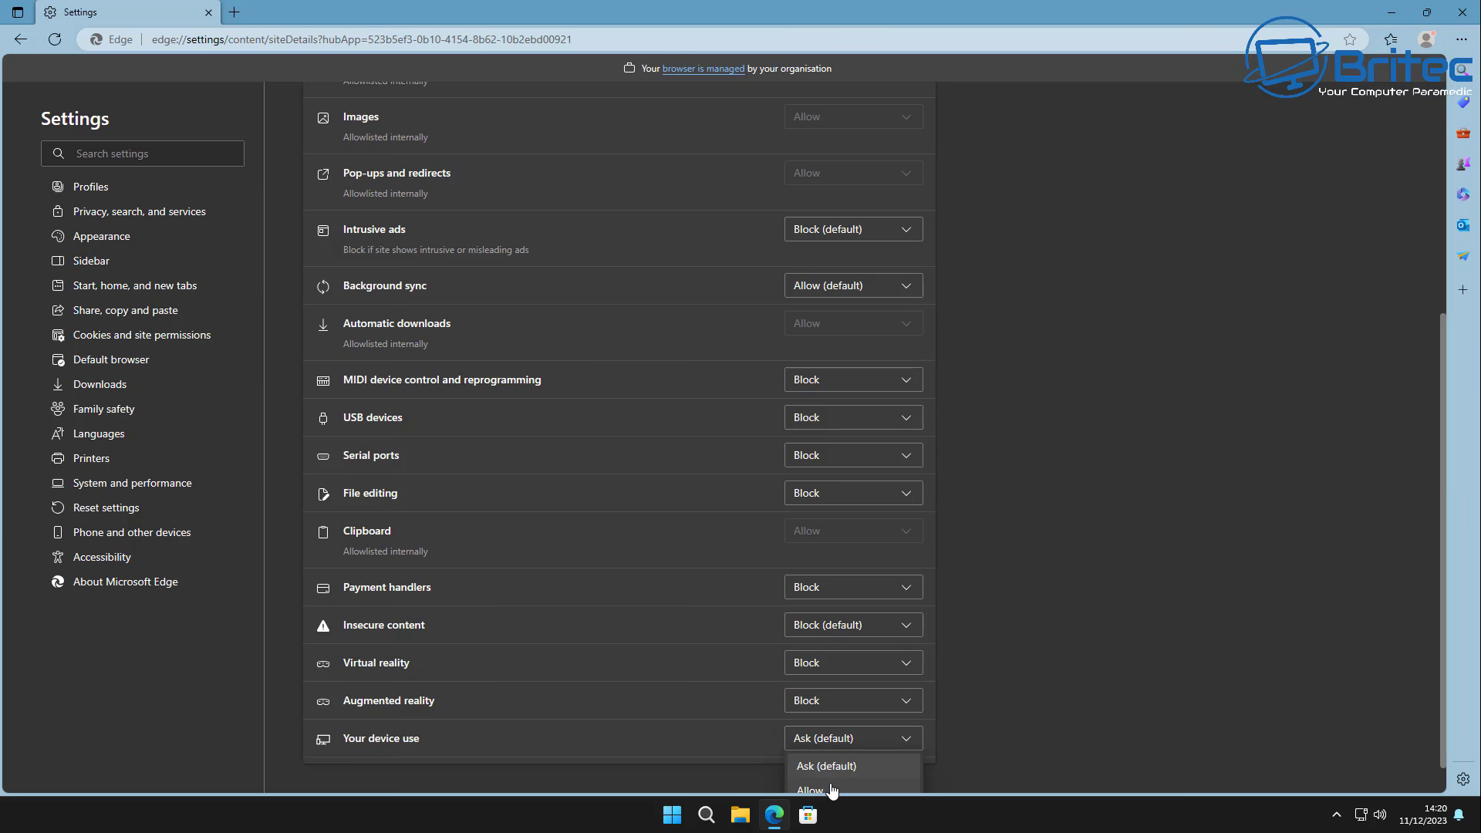
left_click(810, 790)
left_click(851, 747)
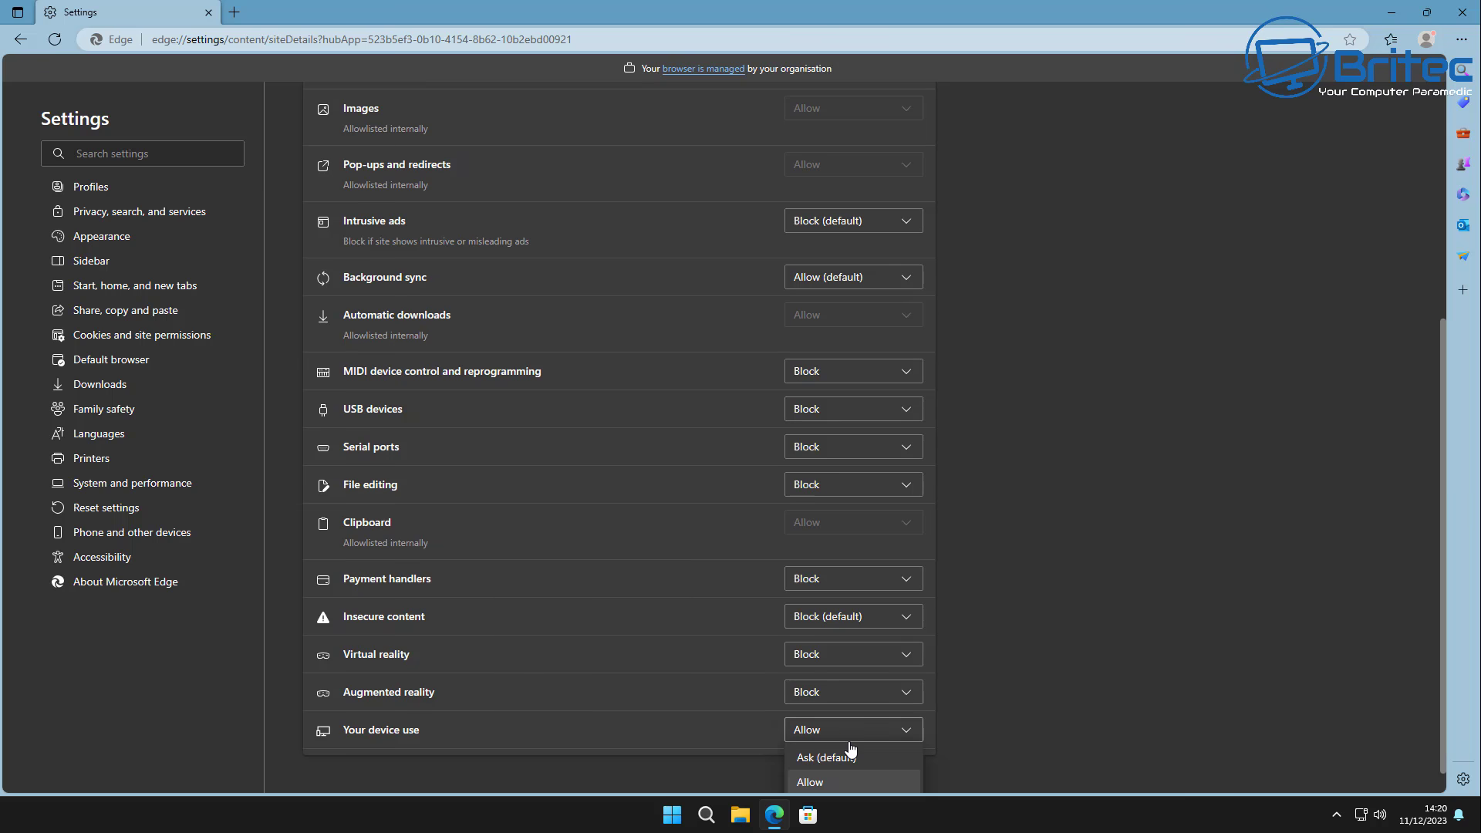
left_click(853, 779)
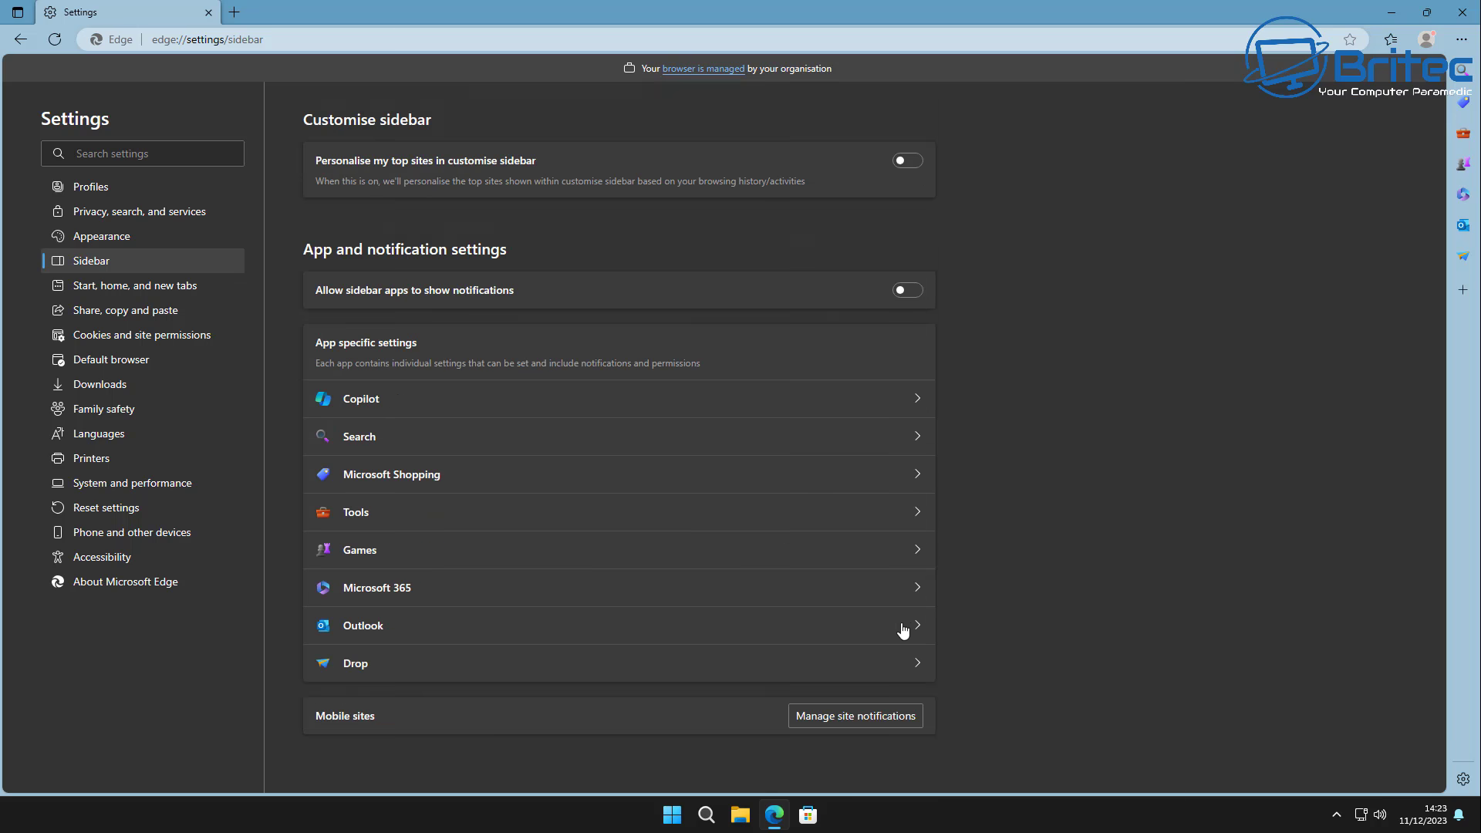
left_click(900, 622)
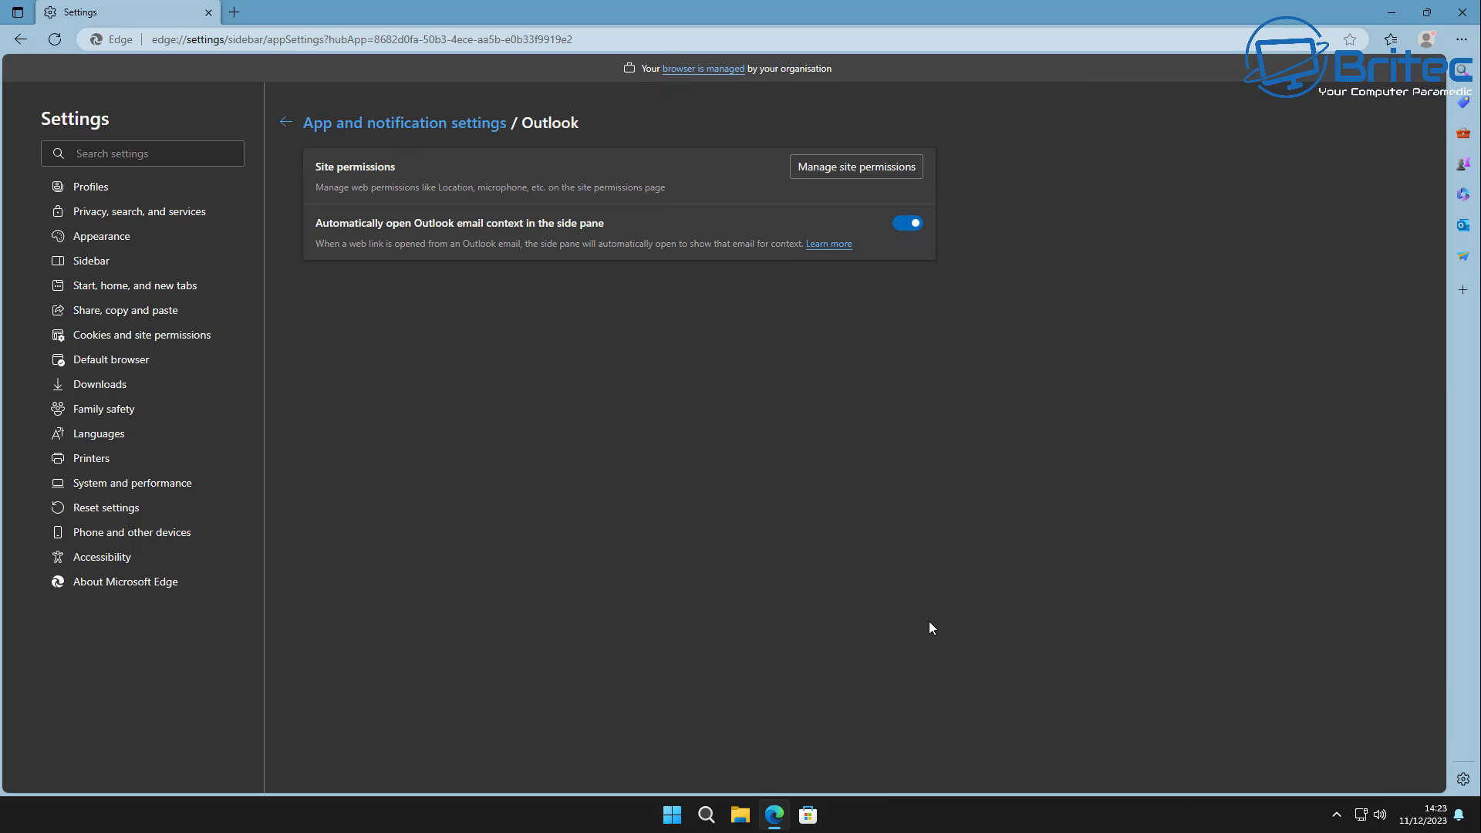
left_click(912, 230)
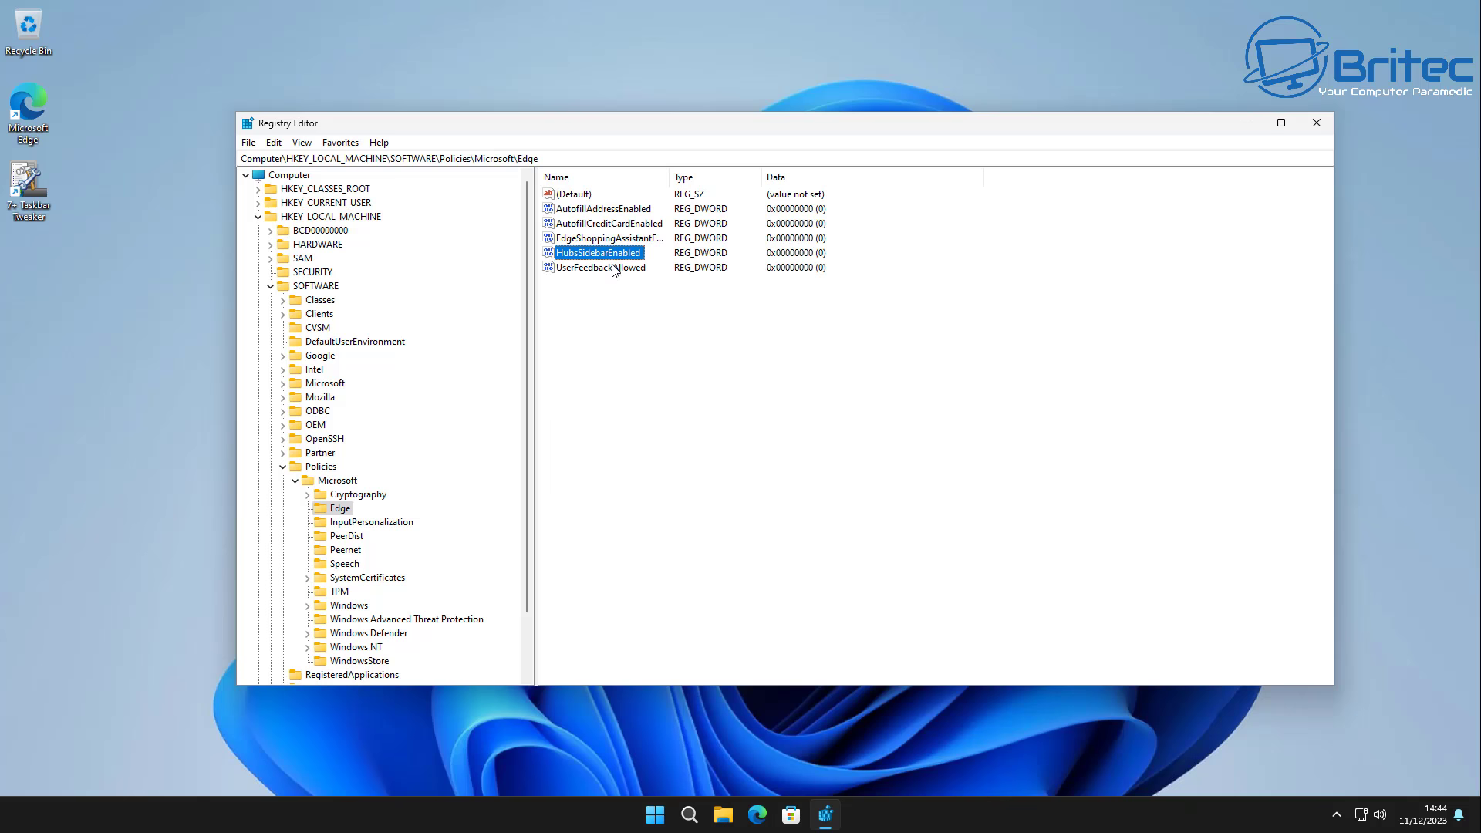
- Dismiss the Edge policy key's New value menu without changes and close Registry Editor
right_click(625, 330)
mouse_move(686, 341)
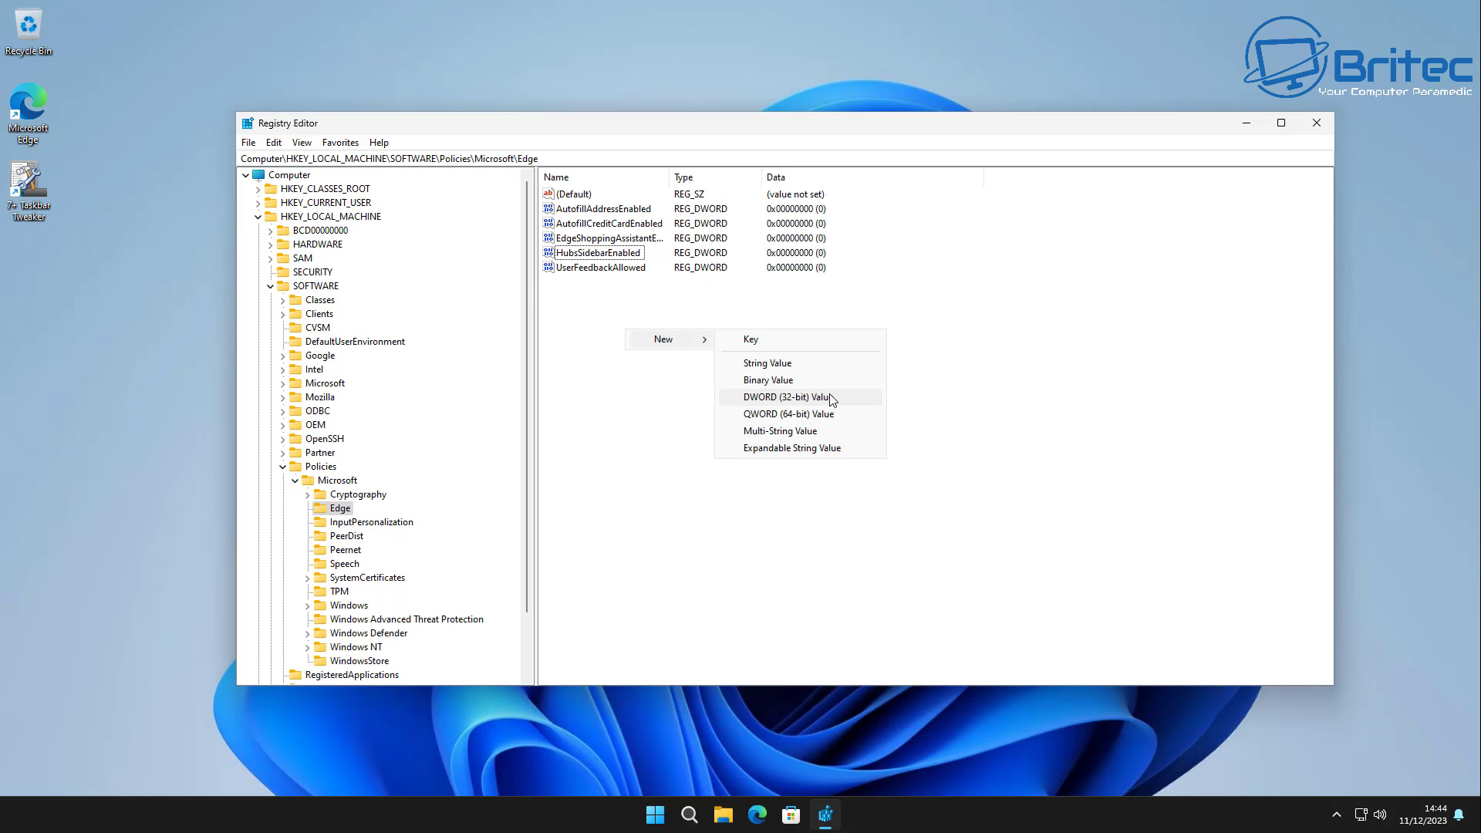
left_click(1051, 403)
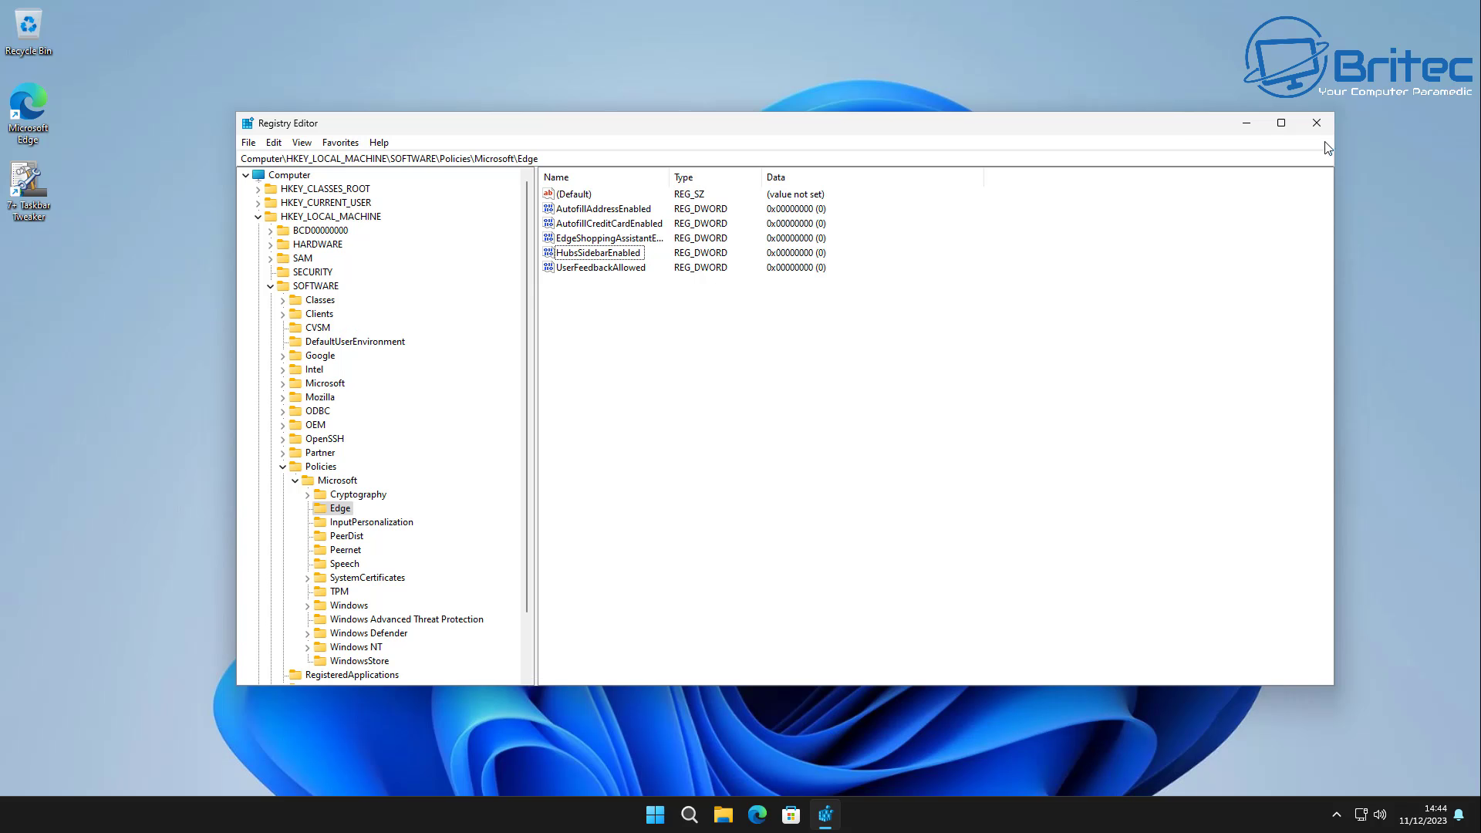
left_click(1317, 122)
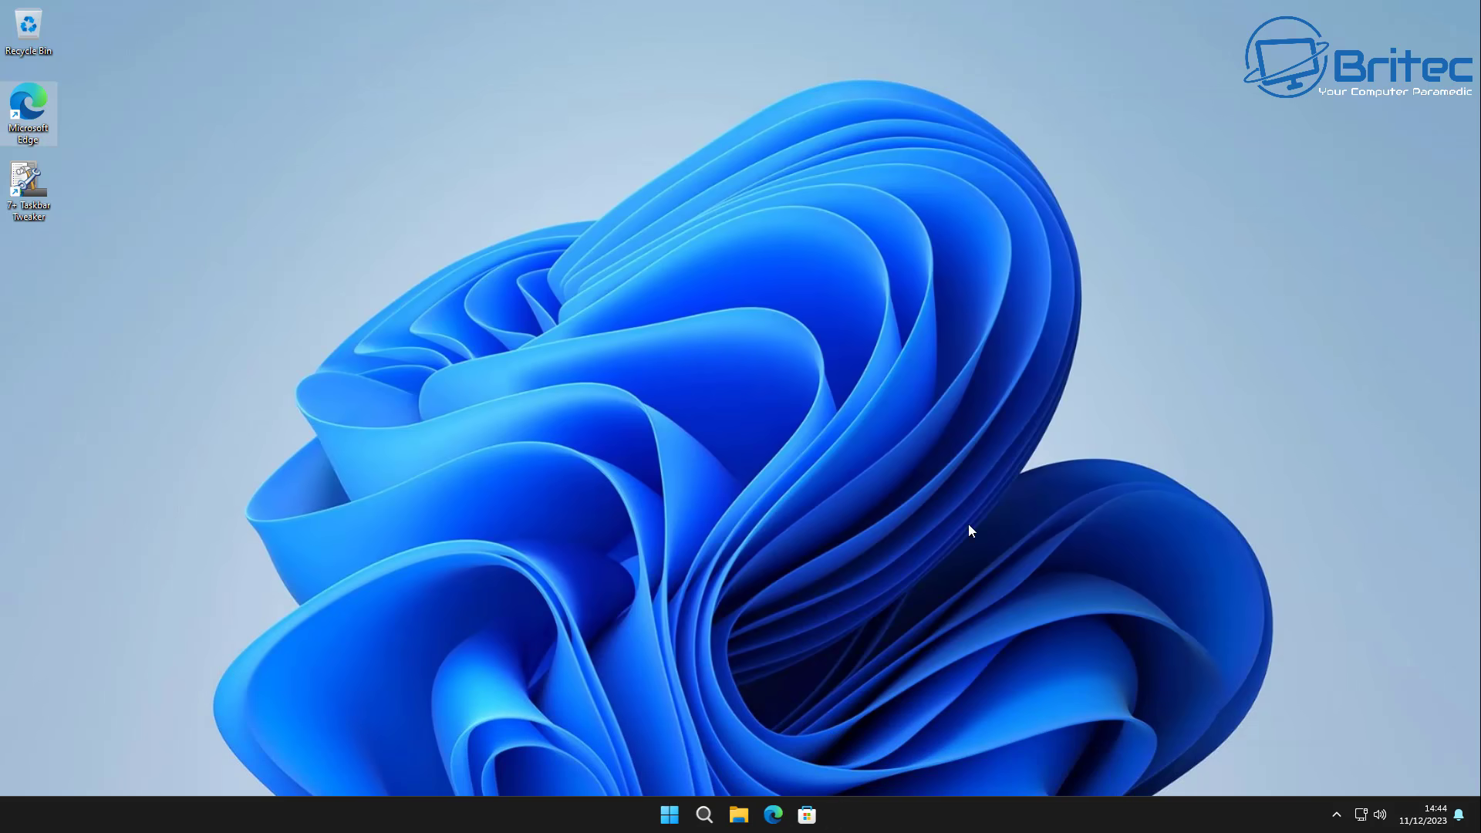
- Relaunch Edge, go to Privacy, search, and services, and highlight the managed-by-organisation notice
left_click(774, 815)
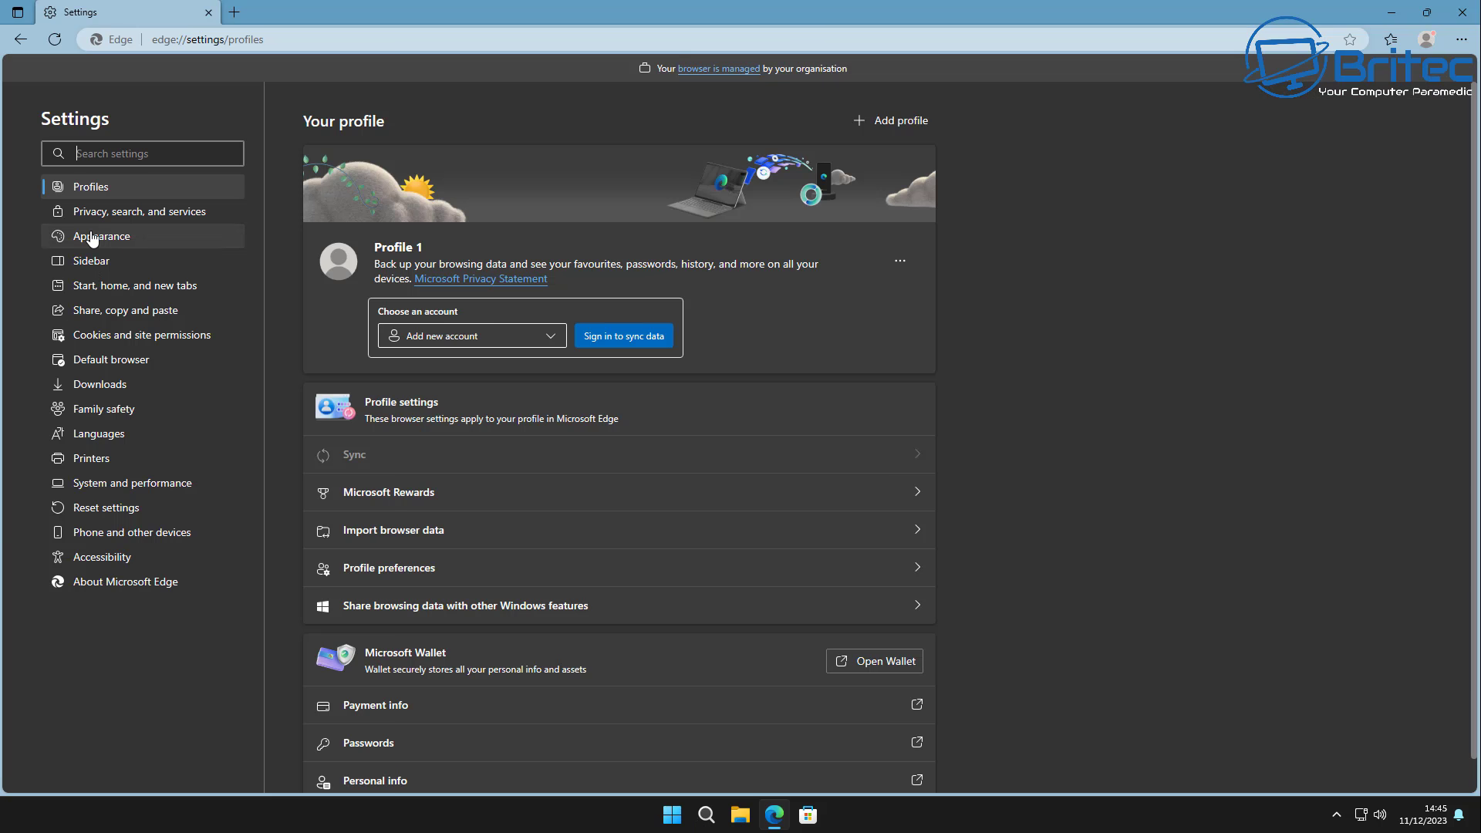
left_click(114, 212)
double_click(114, 213)
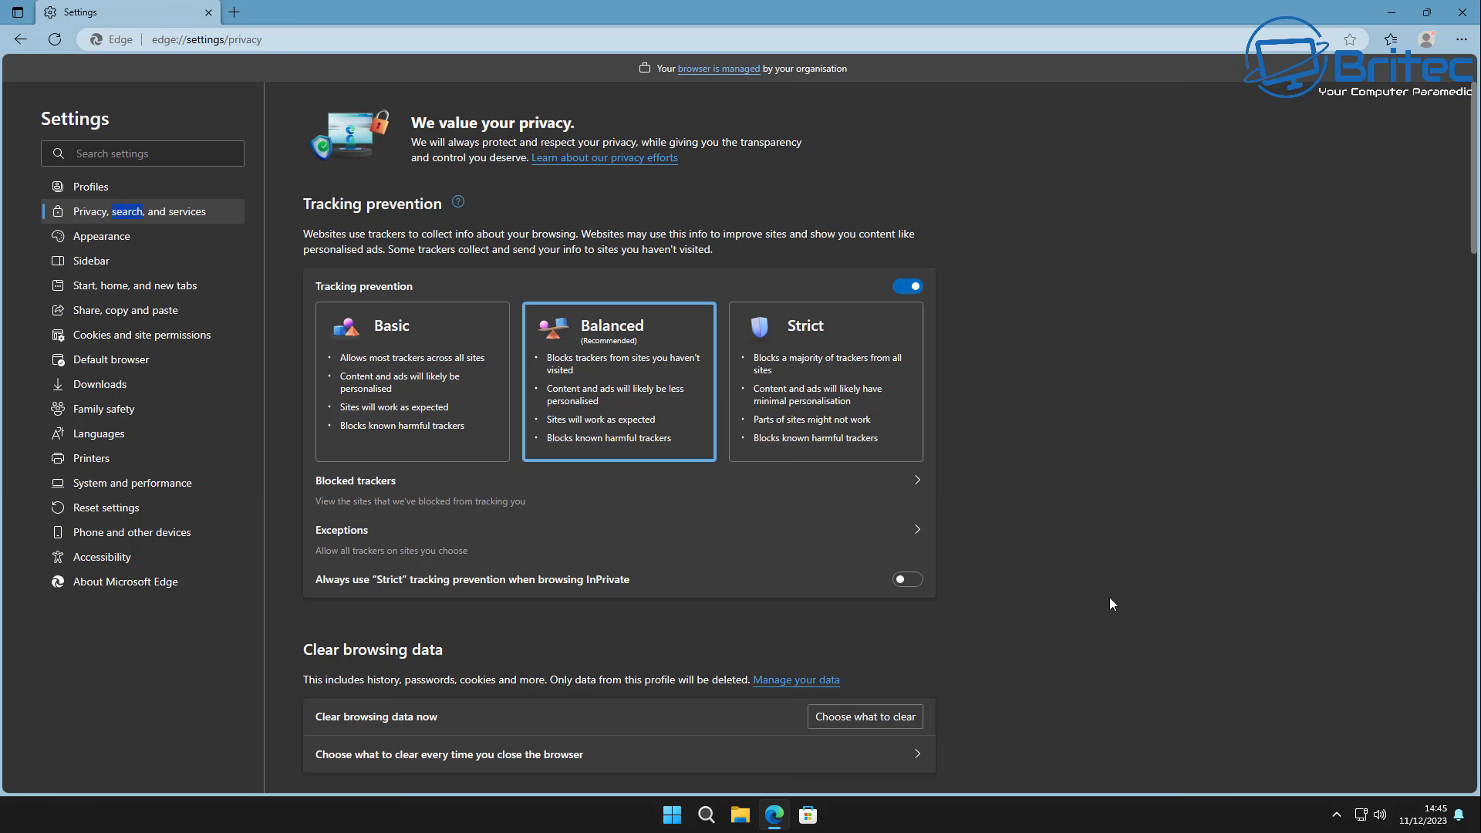
scroll(1110, 598, "down", 4)
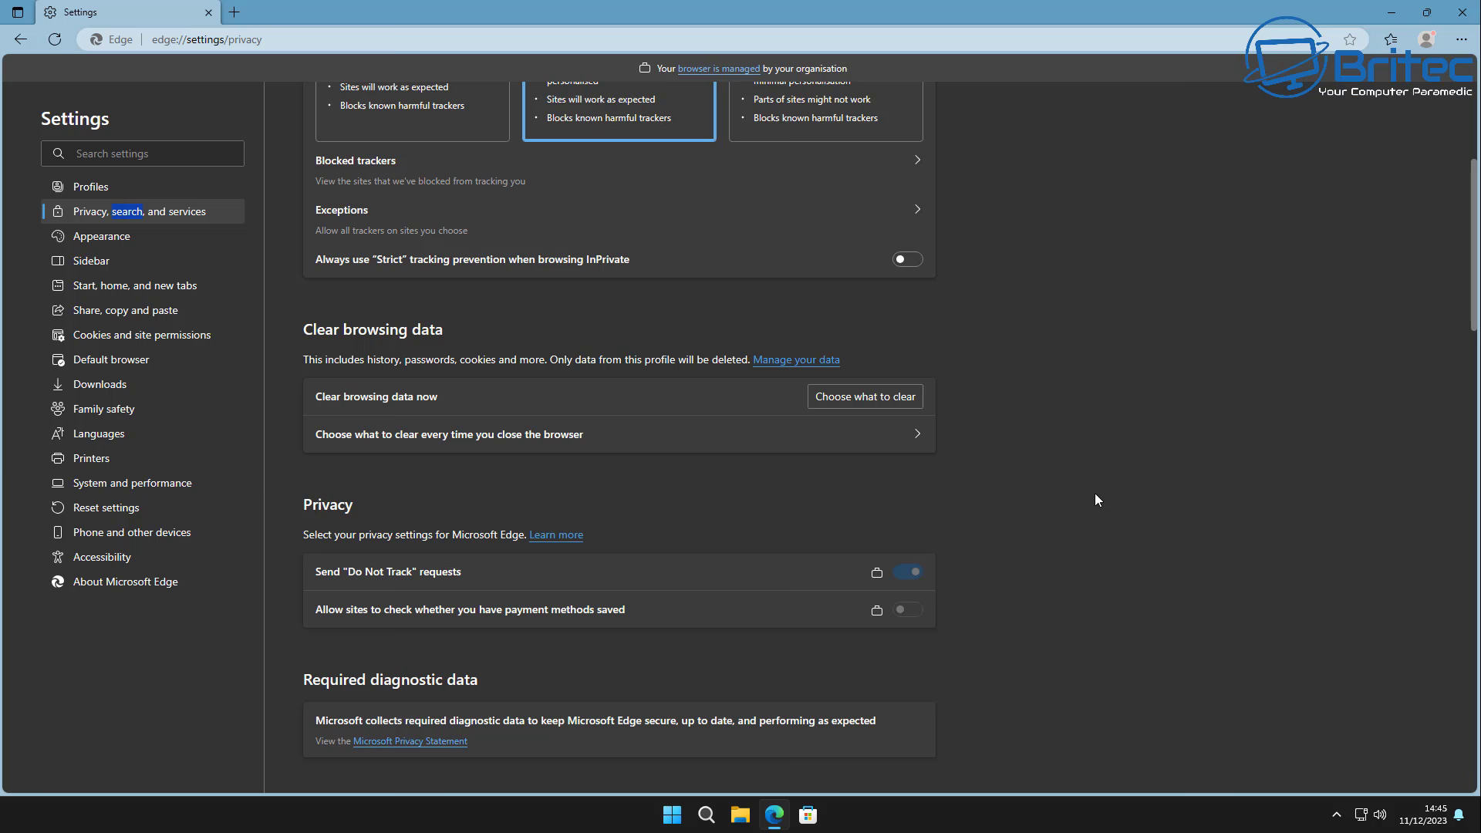
scroll(1098, 498, "down", 4)
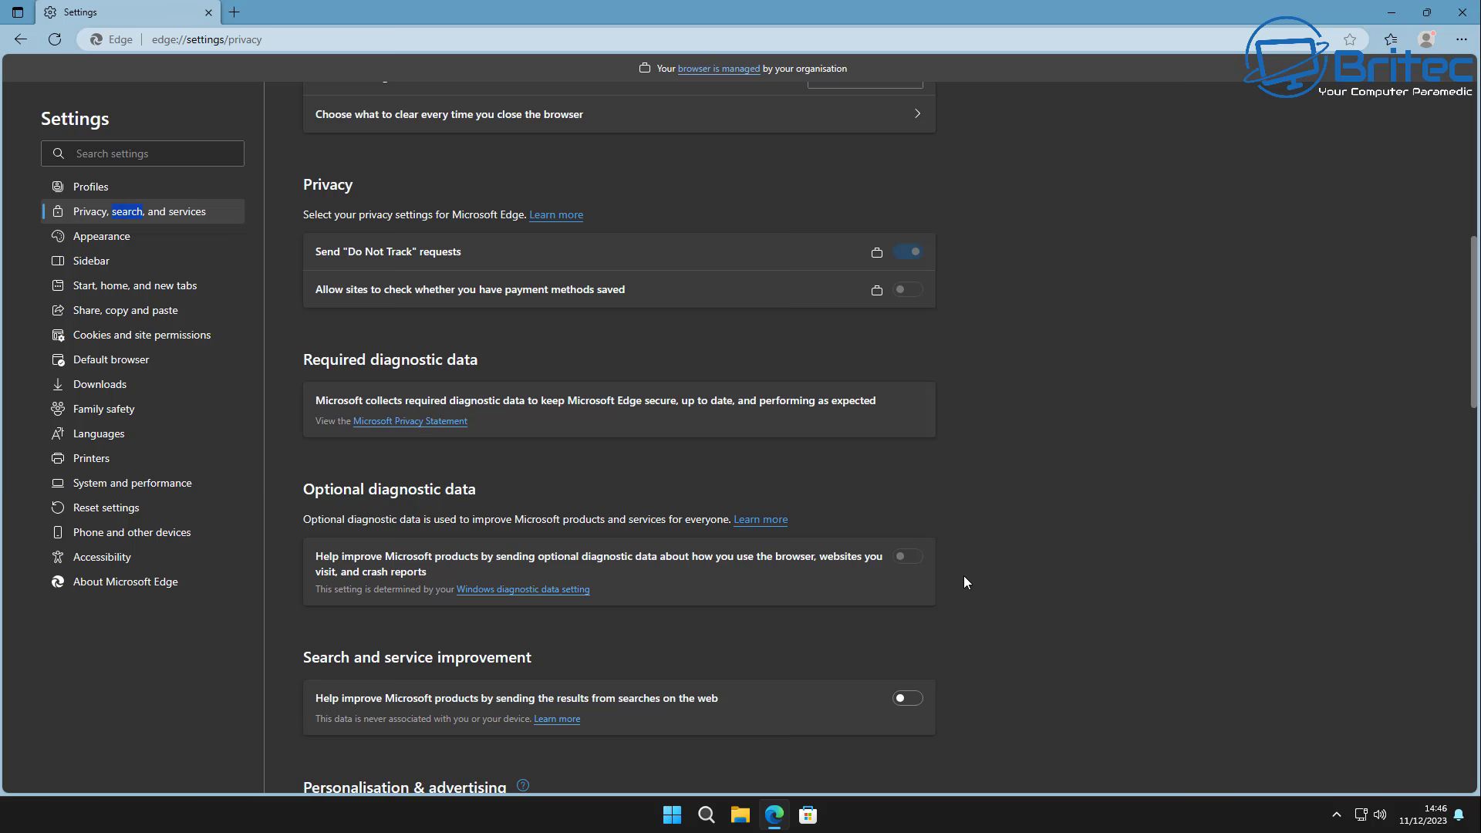
scroll(964, 577, "down", 3)
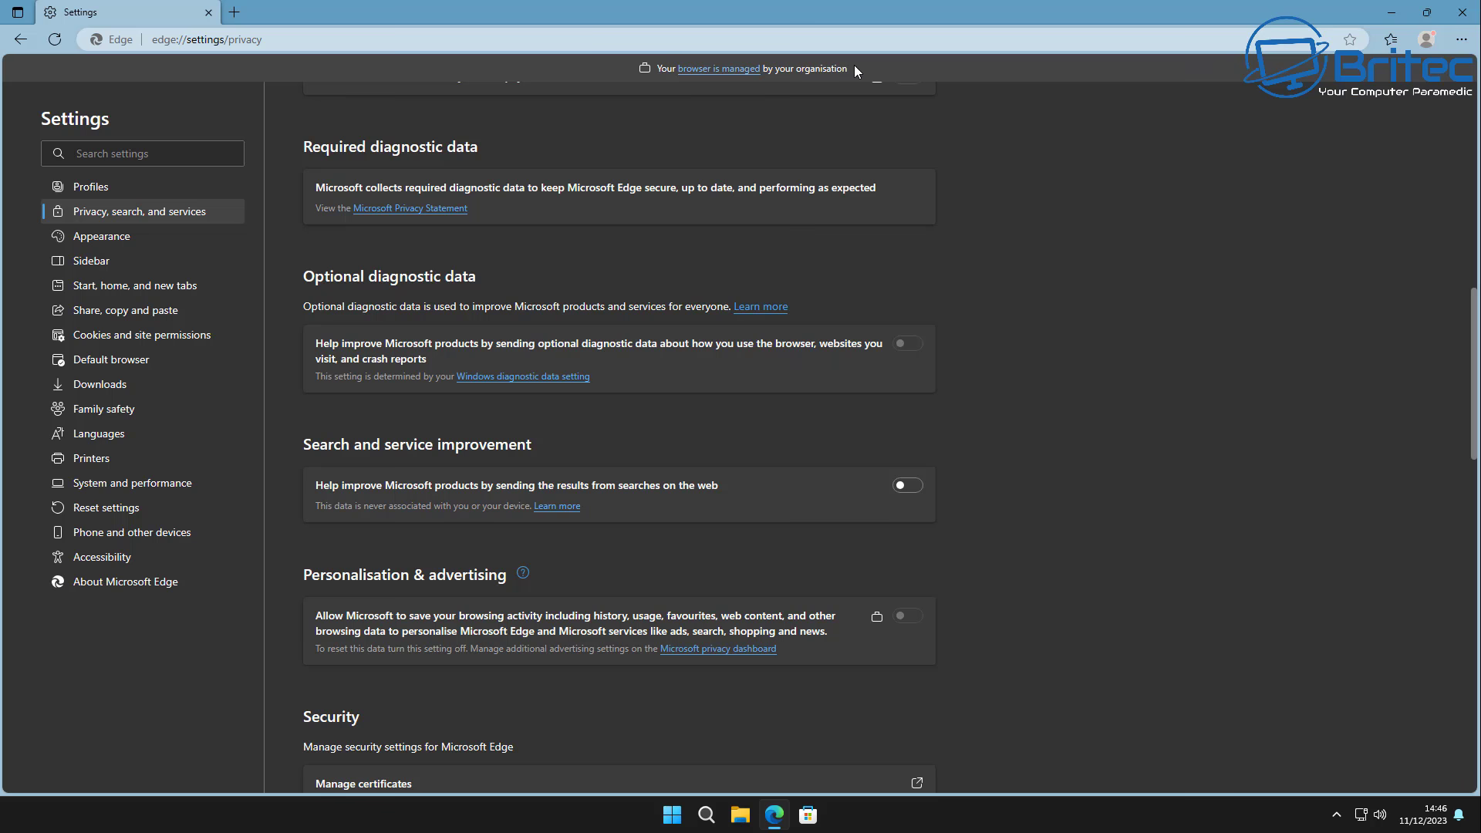
triple_click(646, 67)
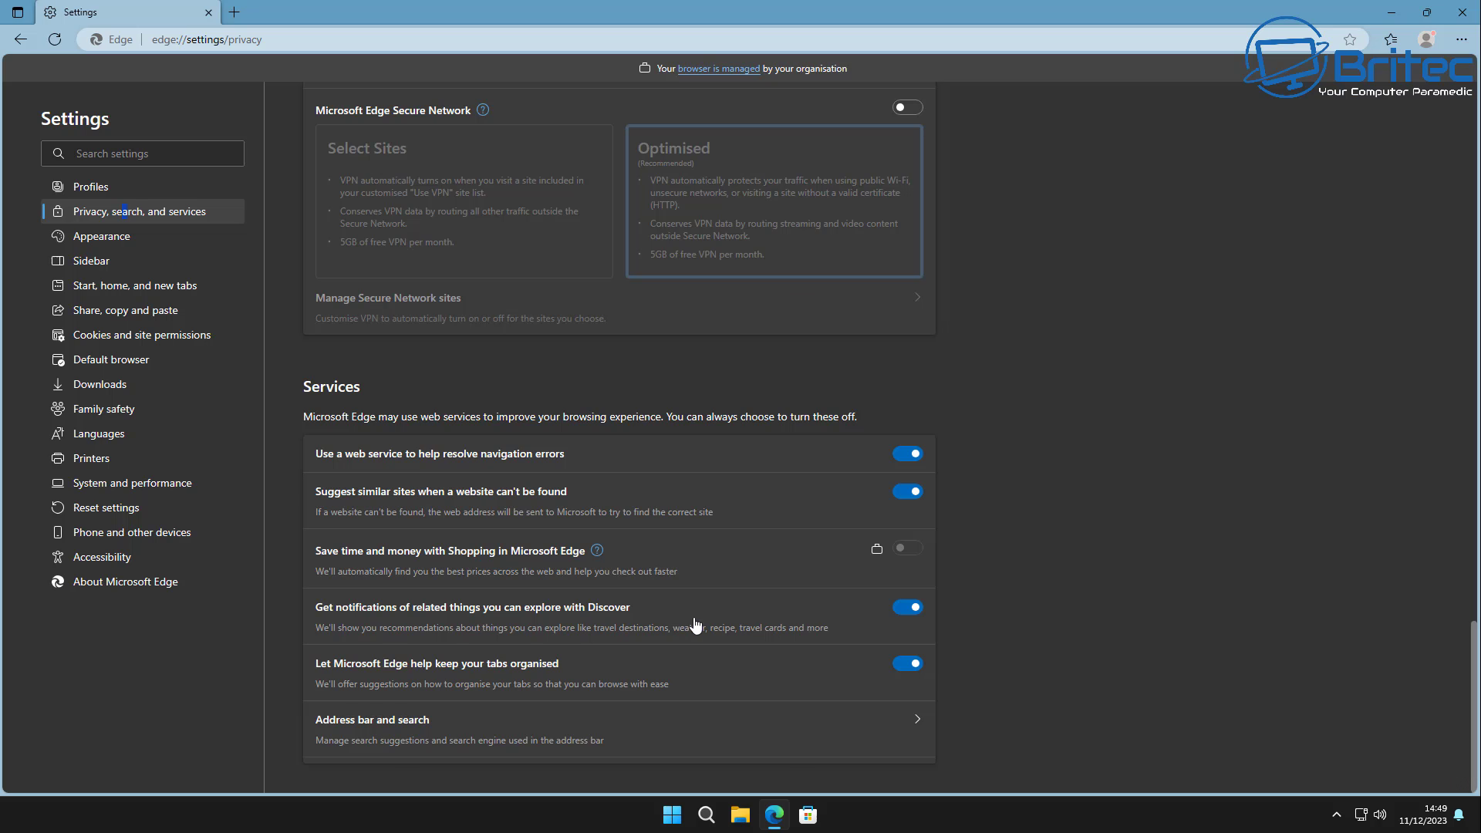
- Switch off Discover notifications, tab-organising help, similar-site suggestions and the navigation-error web service
left_click(906, 622)
left_click(906, 665)
left_click(900, 501)
left_click(899, 455)
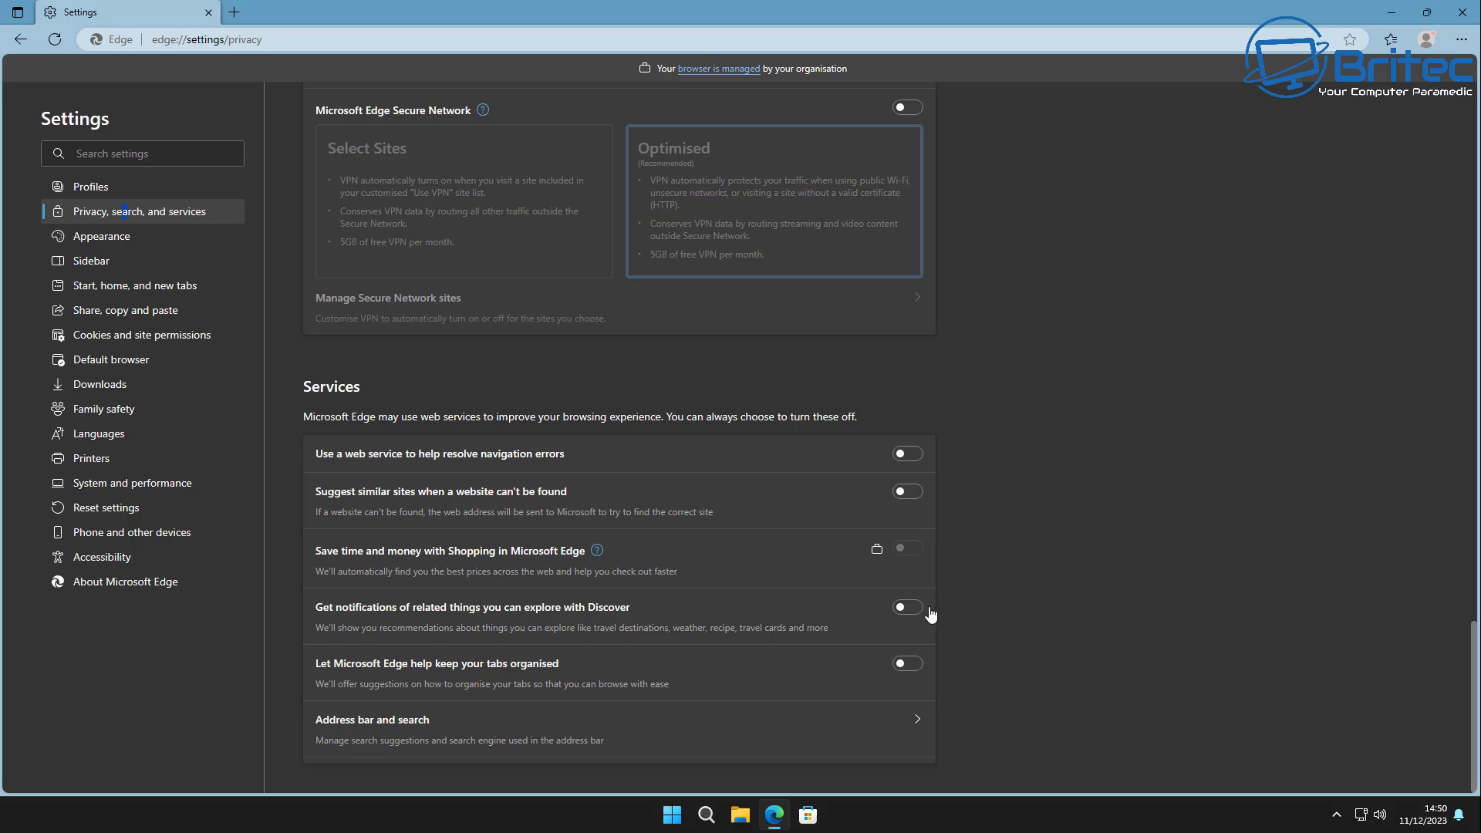
left_click(901, 727)
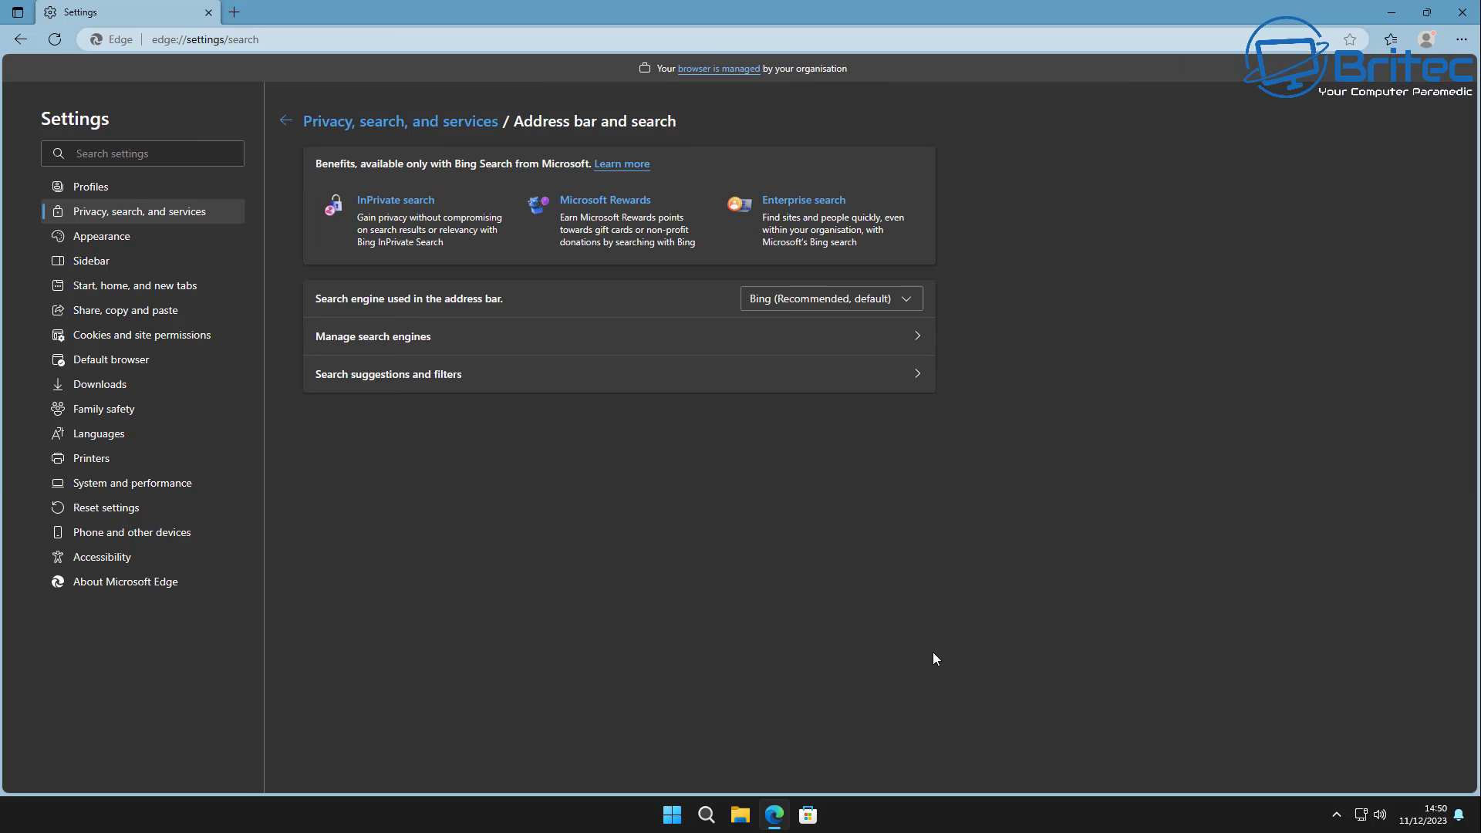
left_click(918, 306)
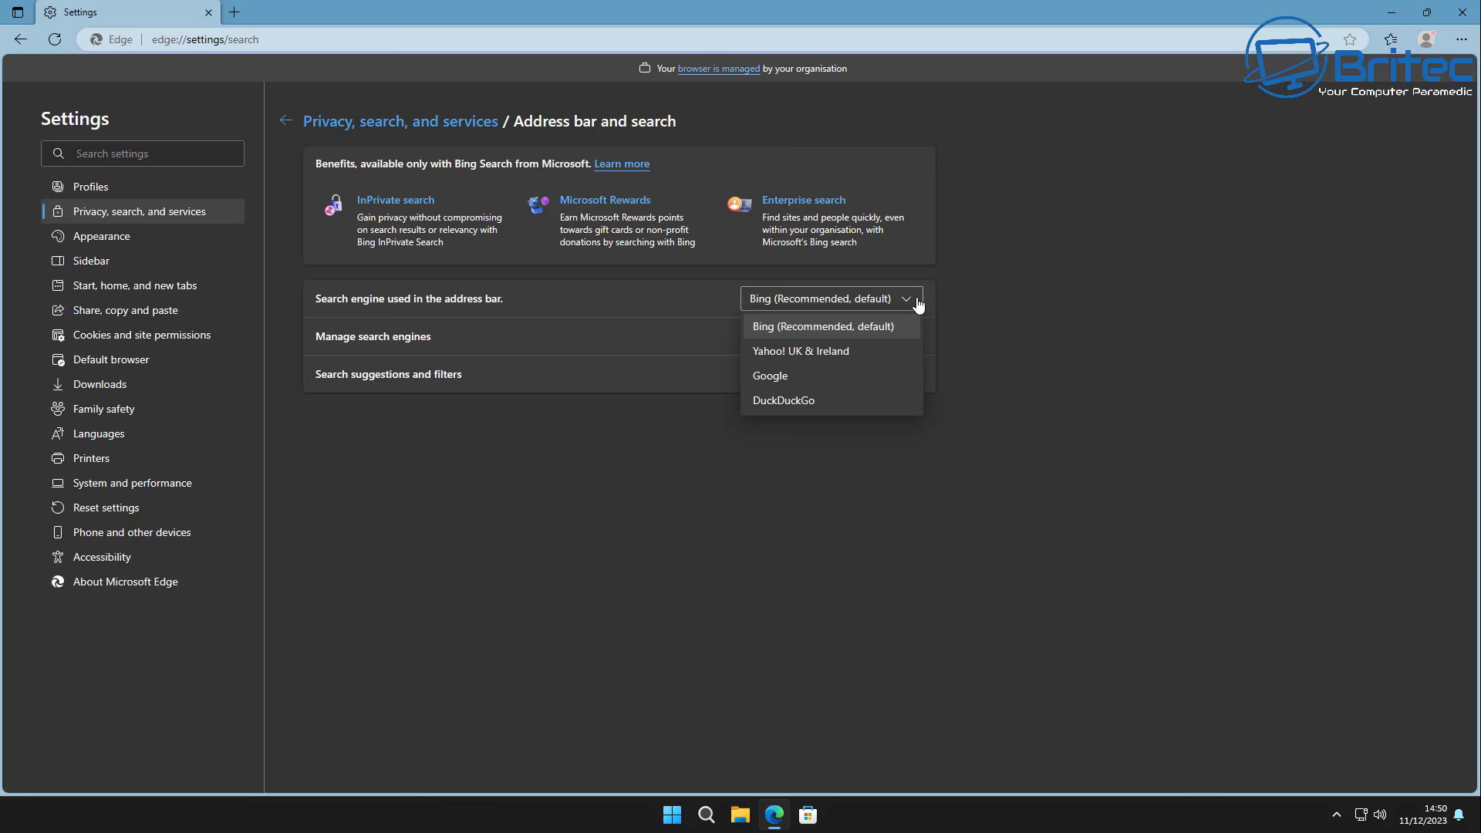
left_click(776, 376)
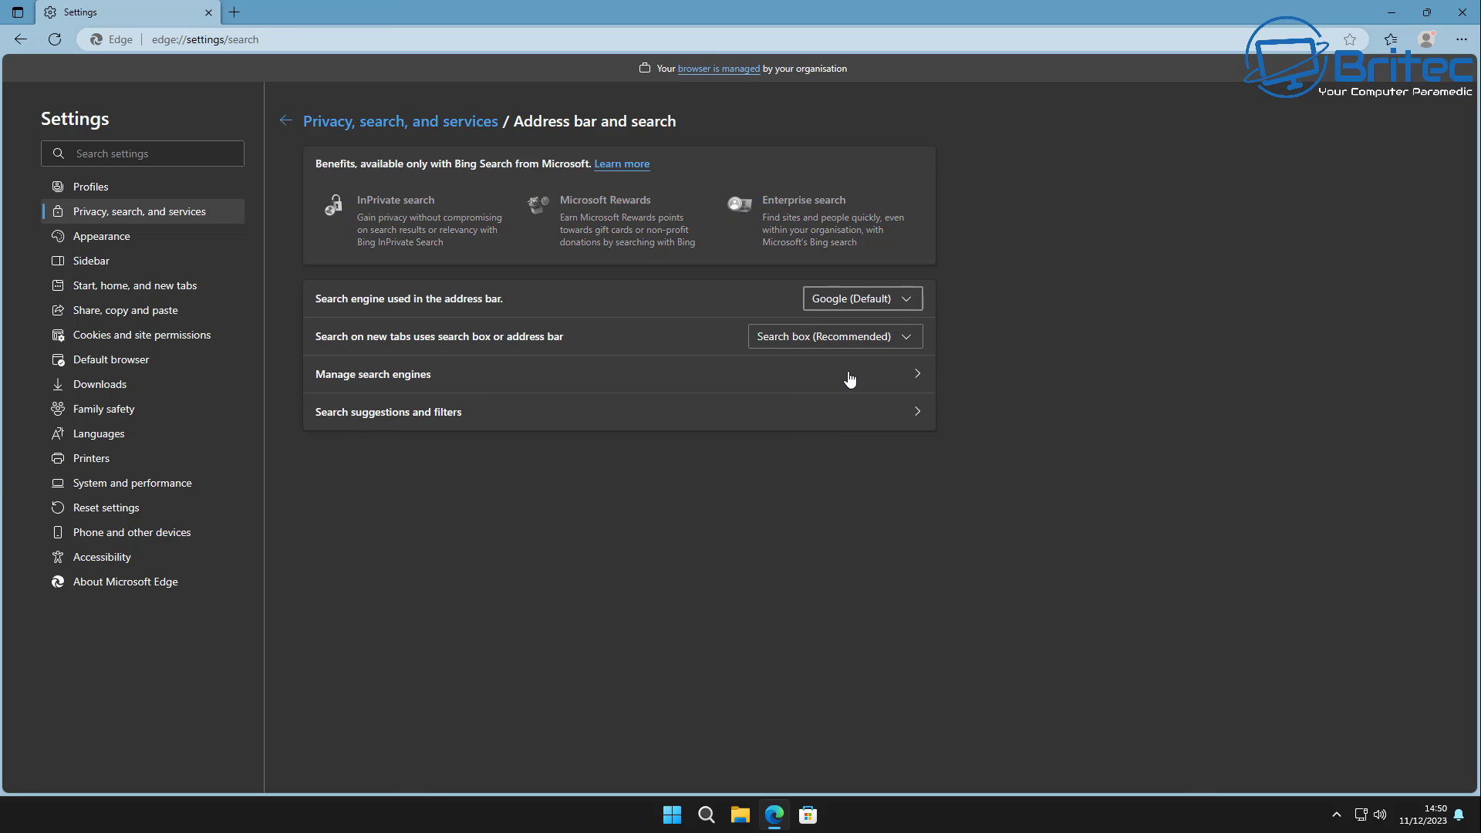
left_click(916, 338)
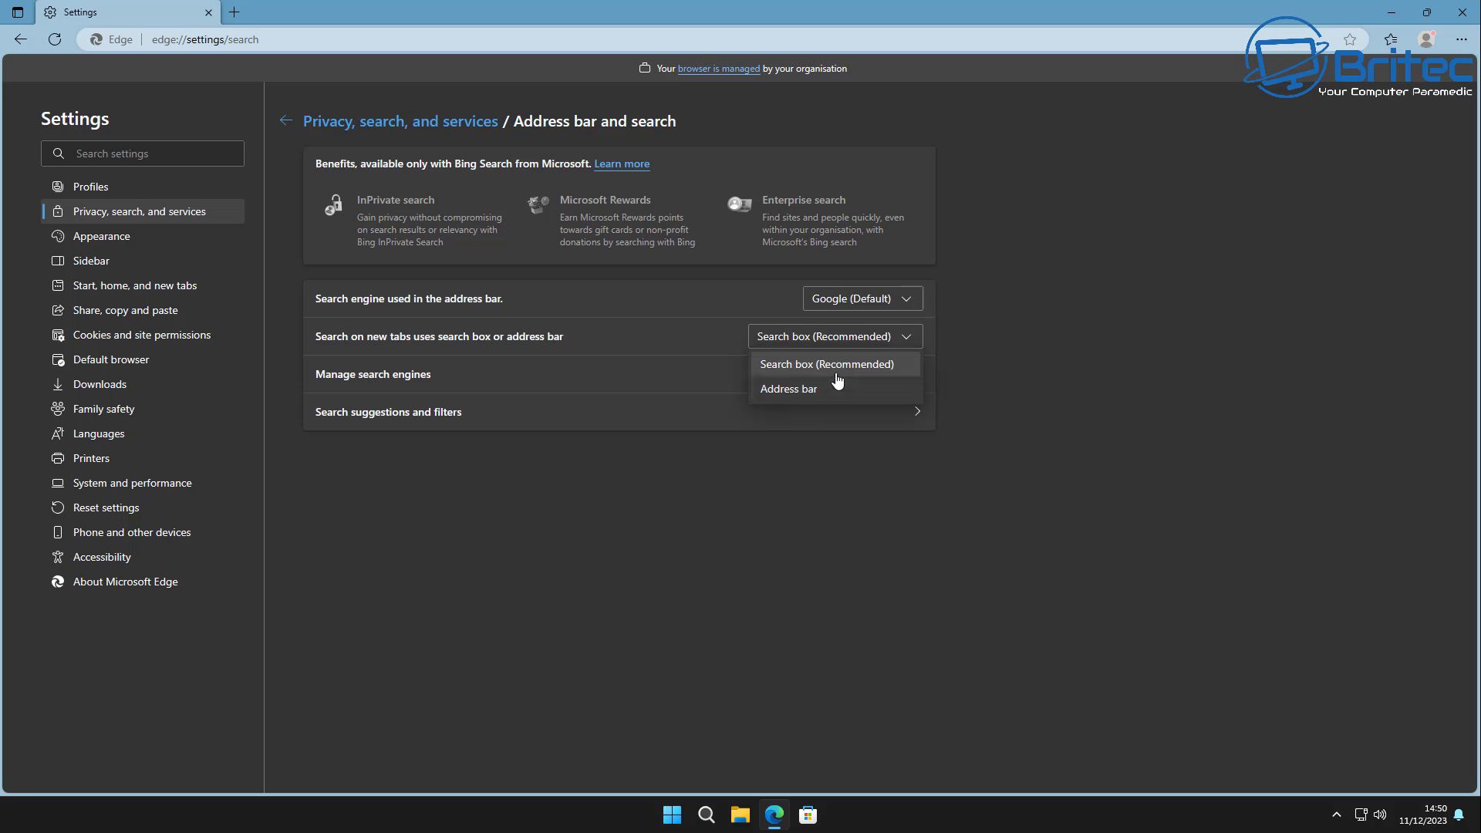
left_click(1024, 373)
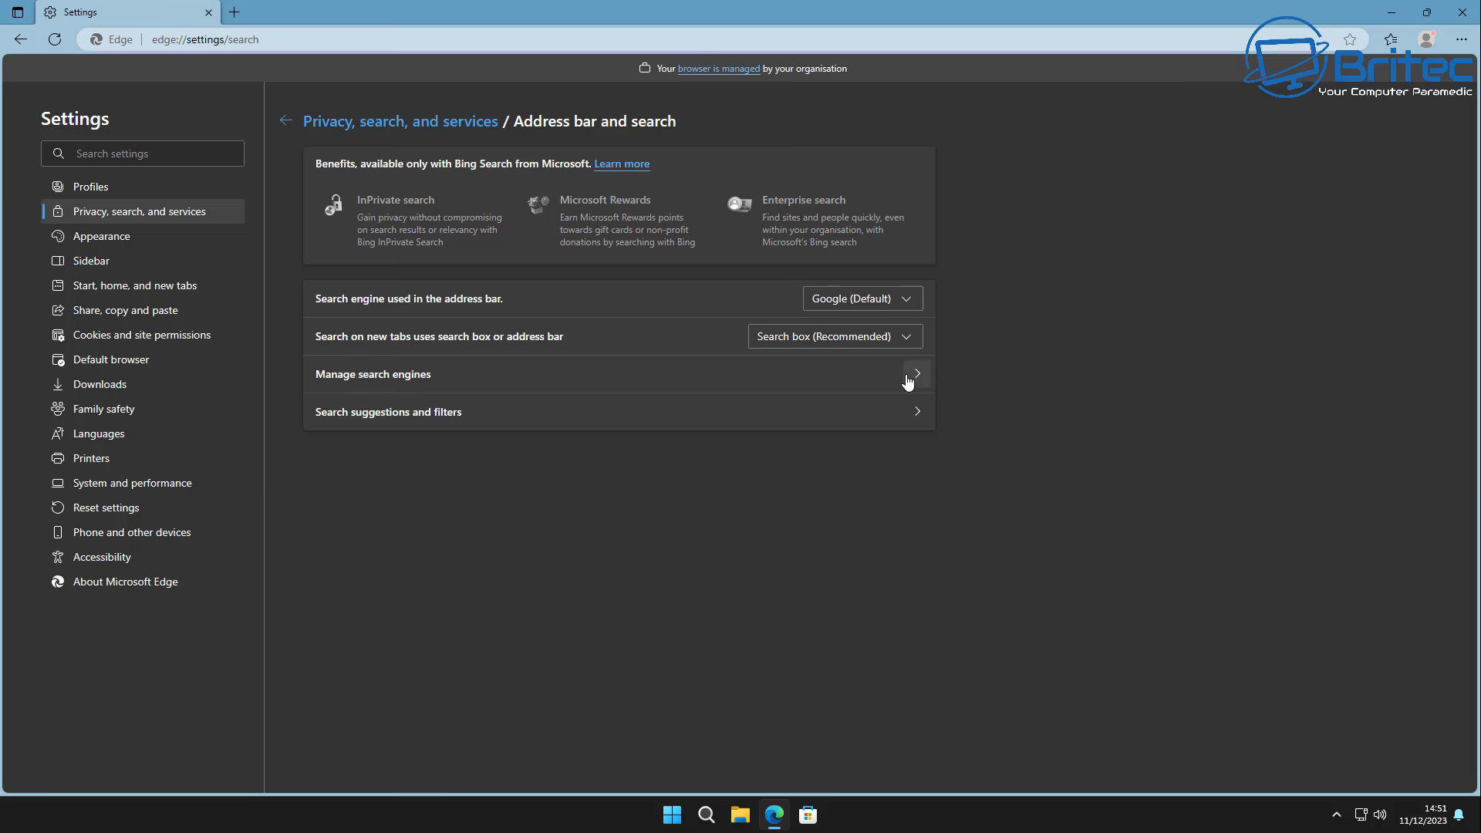
left_click(915, 410)
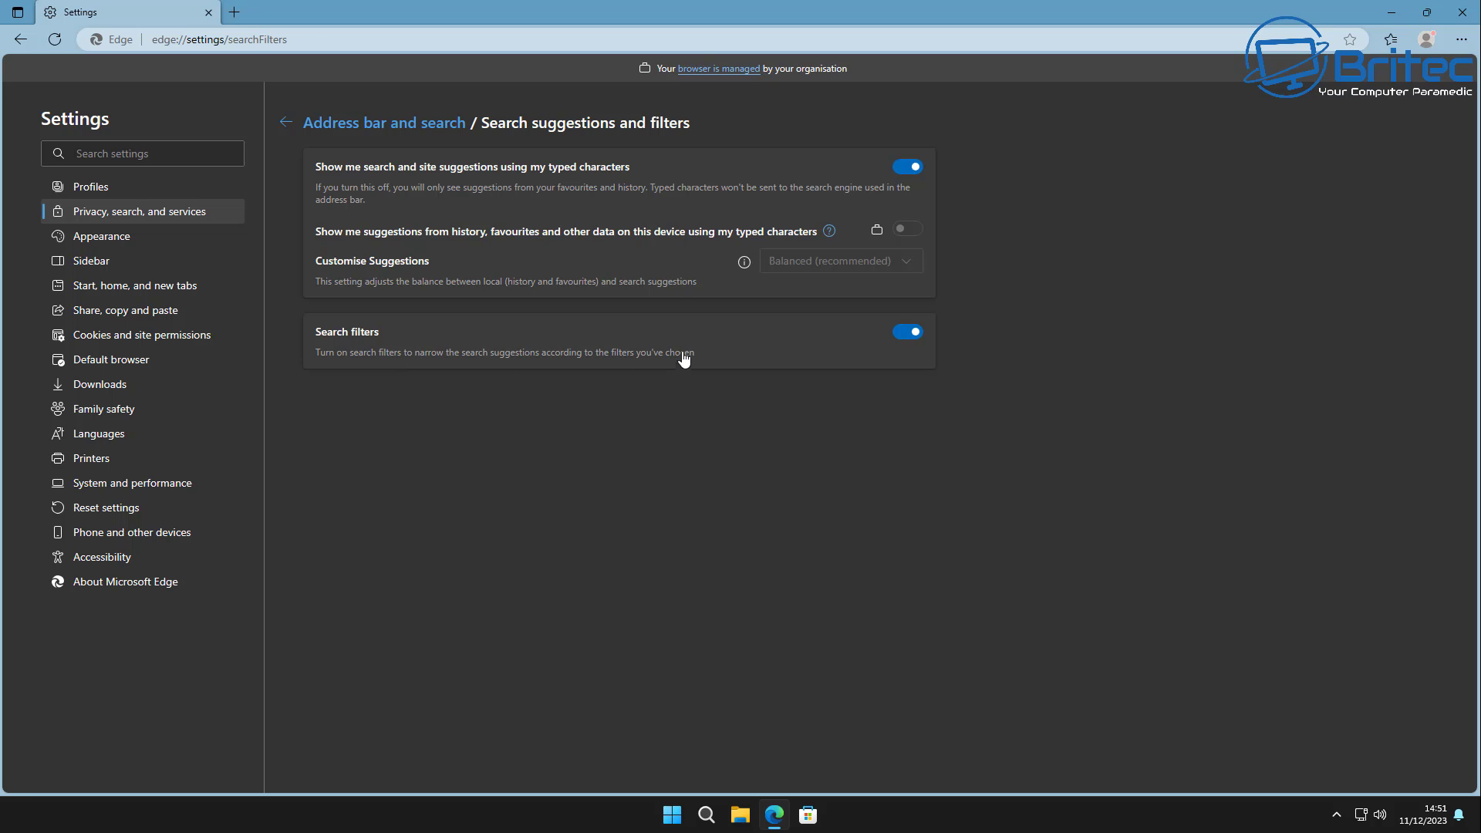
left_click(287, 122)
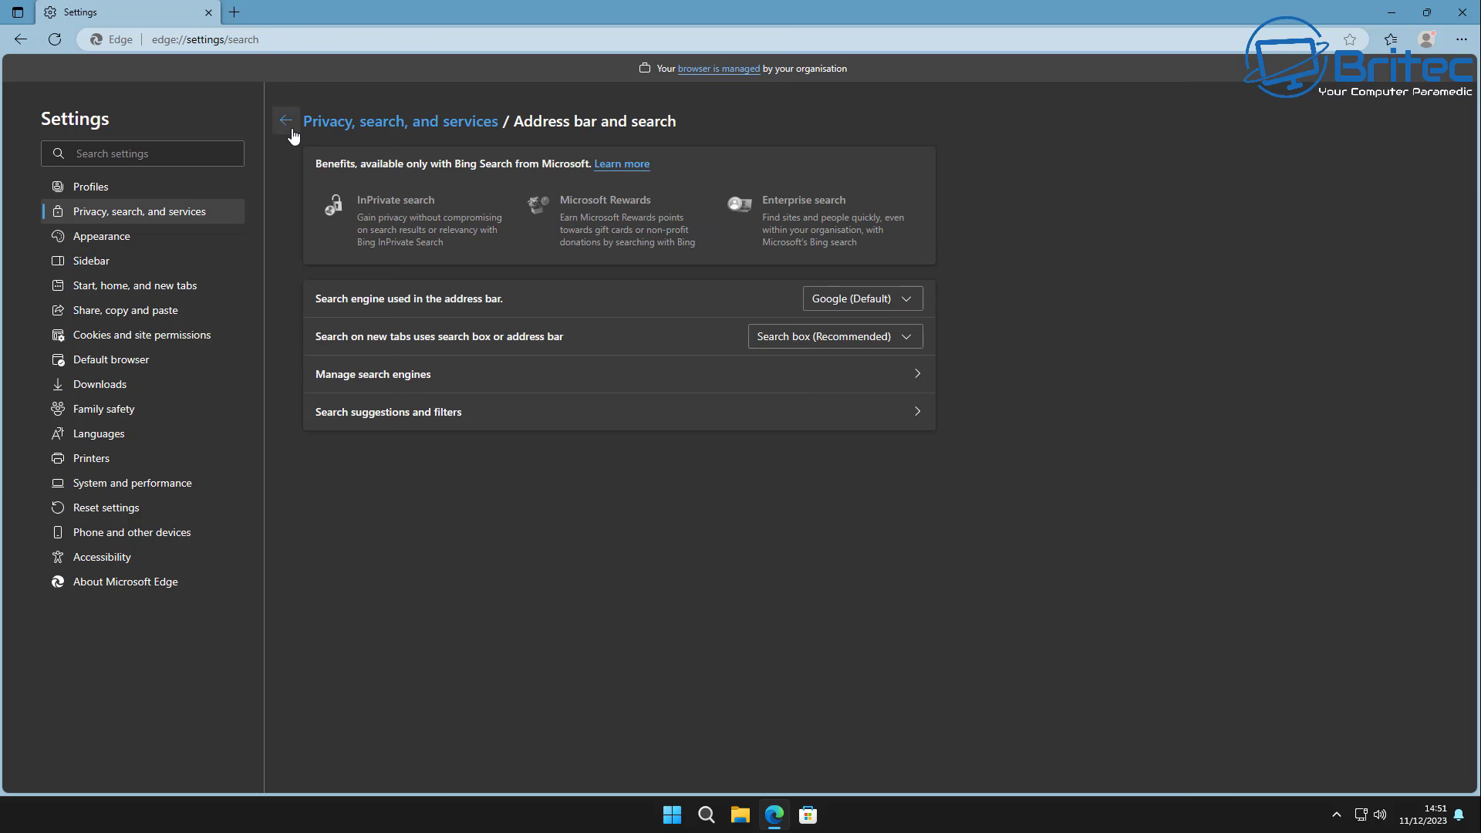
- In Manage search engines, view Google's Edit dialog and close it unchanged
left_click(867, 377)
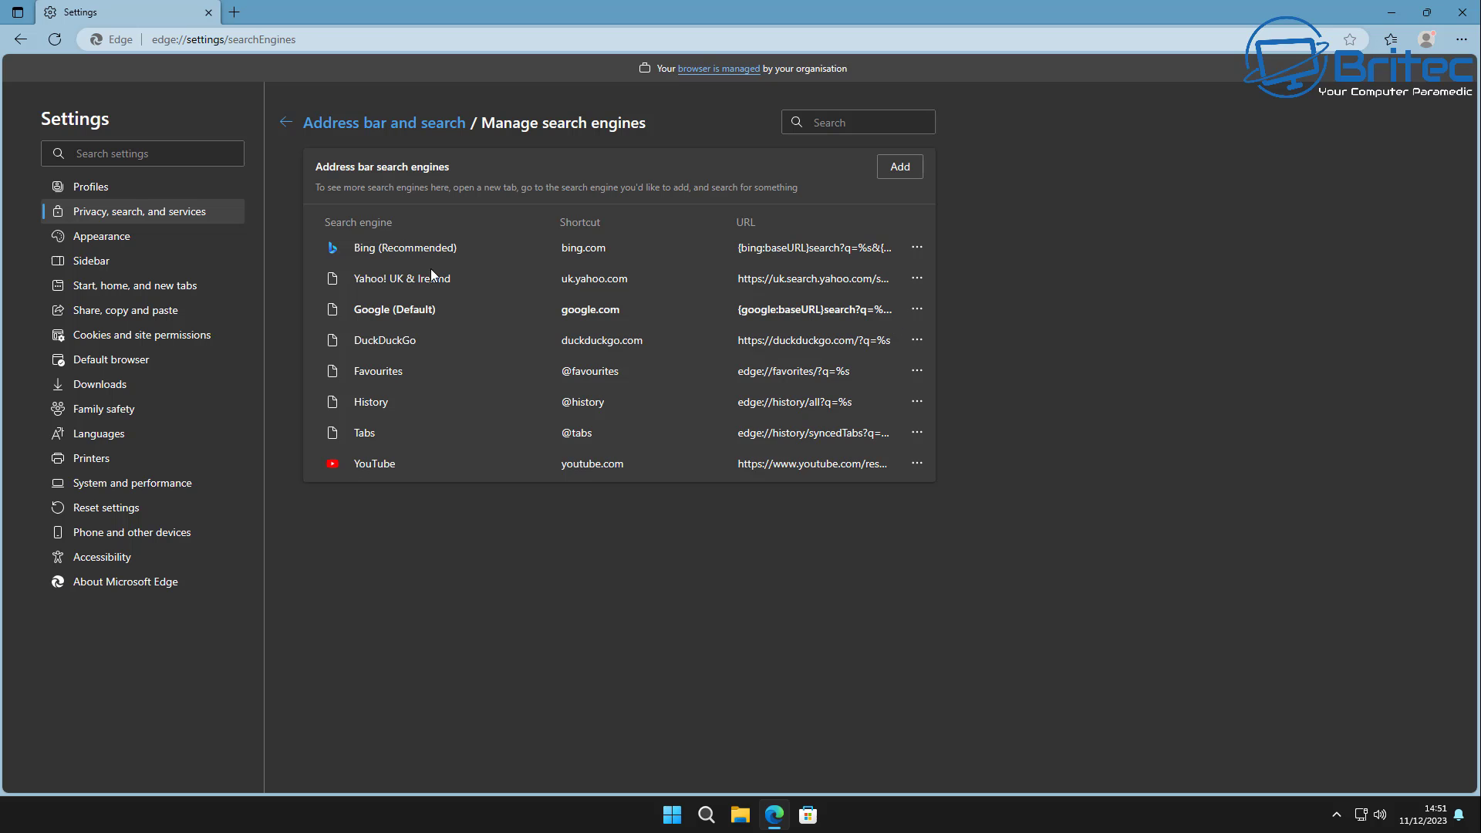
left_click(925, 246)
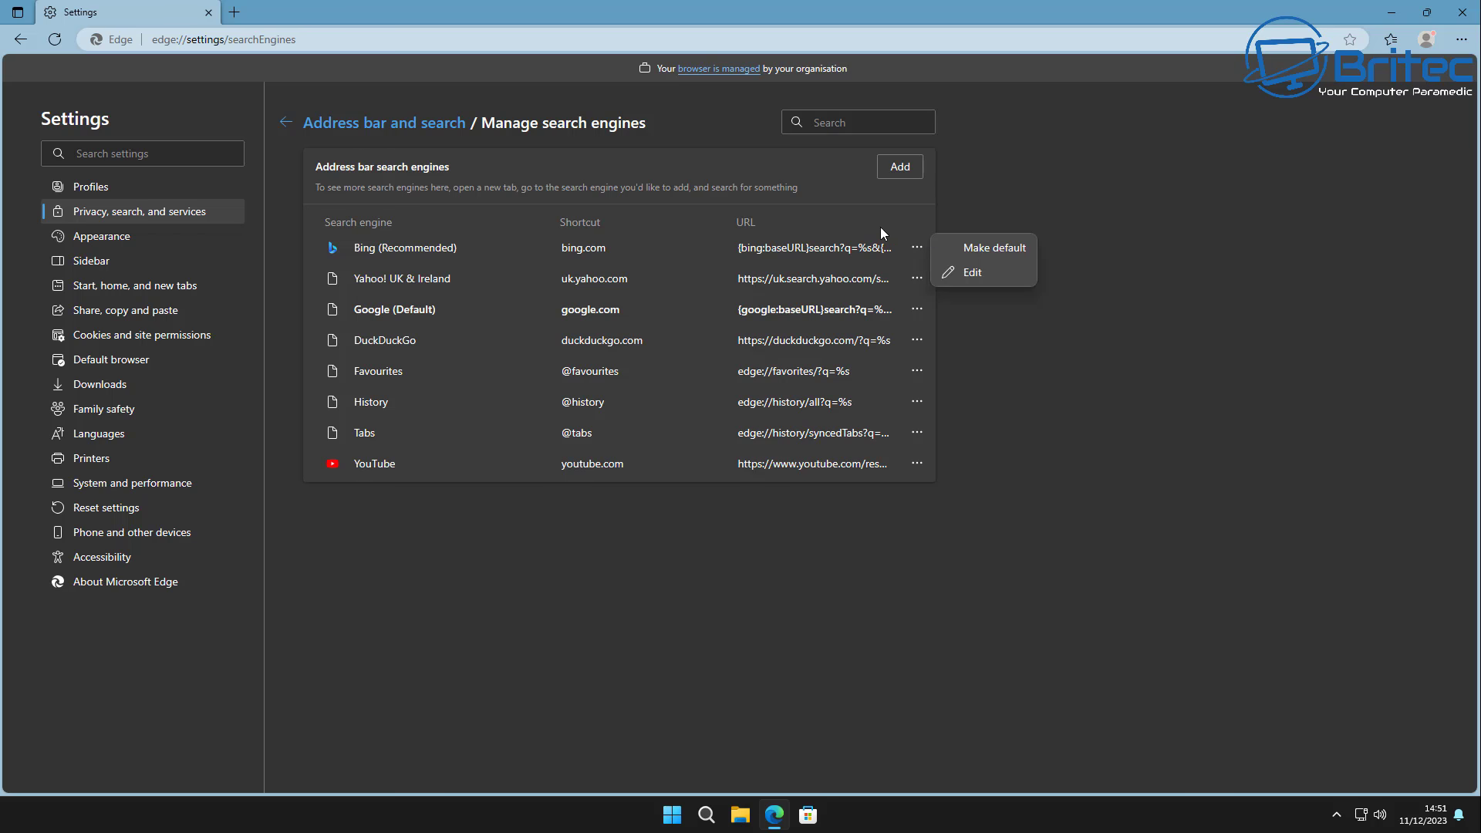
left_click(857, 218)
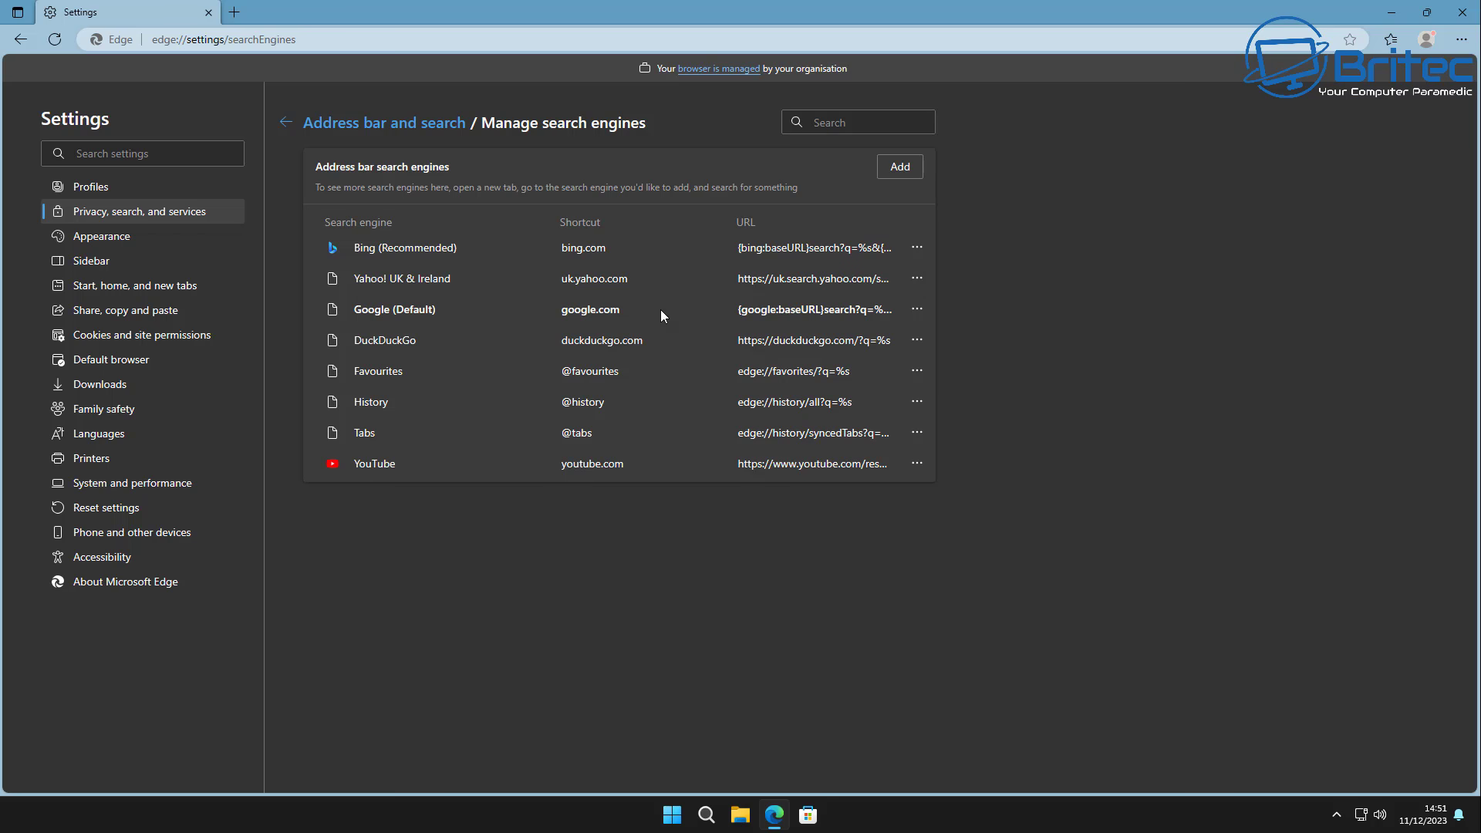
left_click(919, 311)
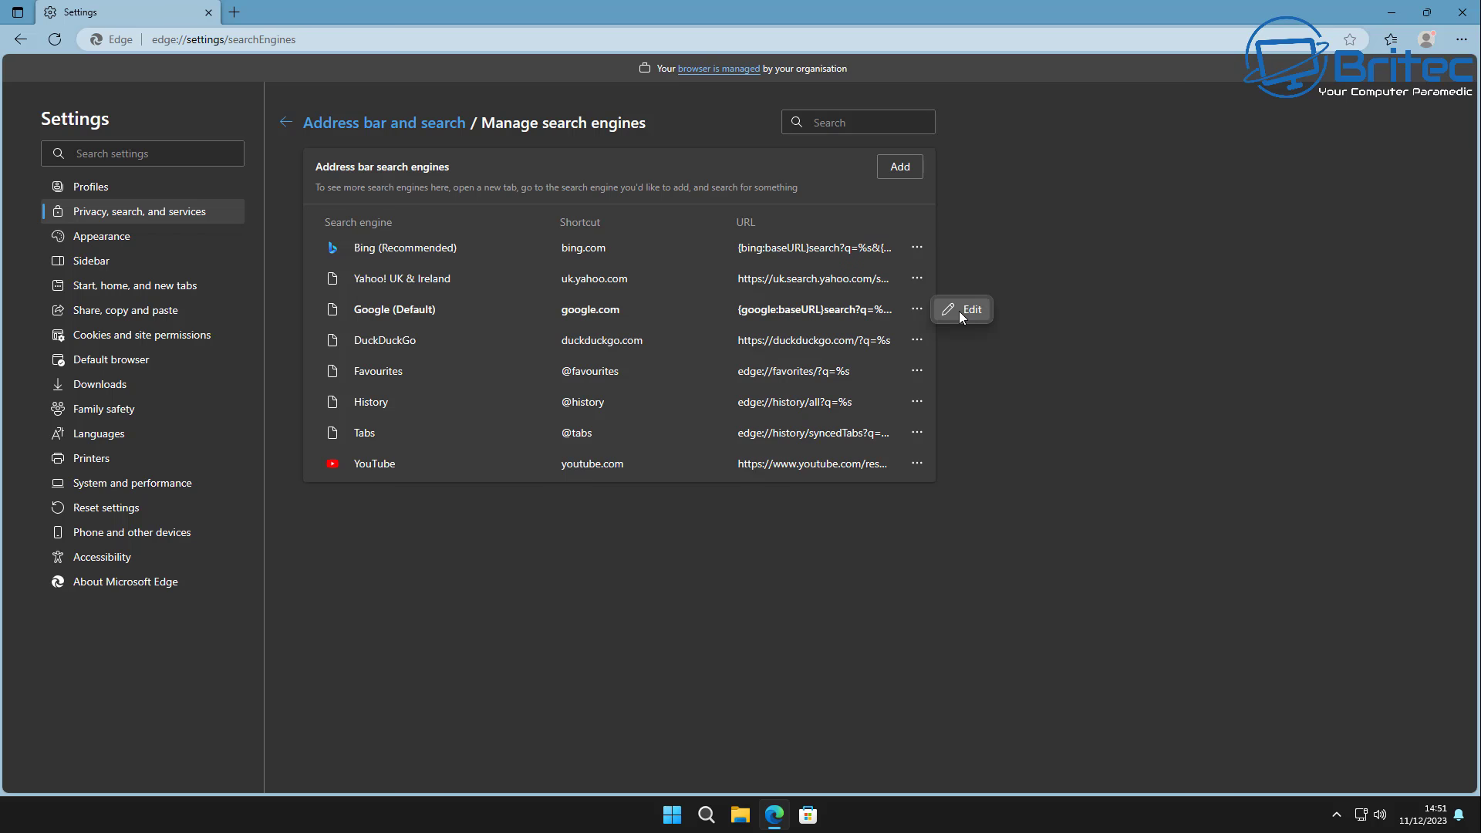
left_click(962, 311)
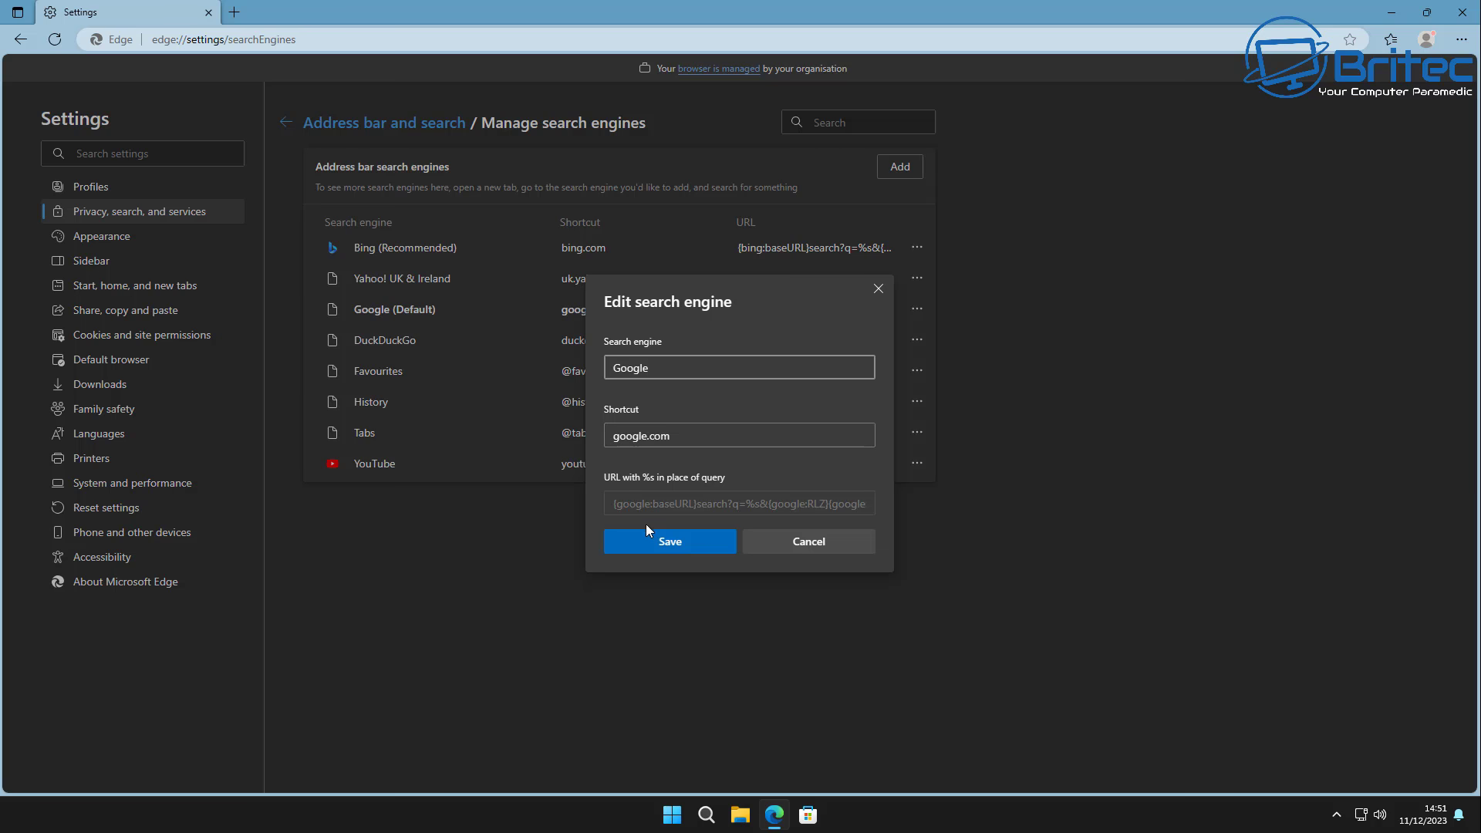
left_click(822, 551)
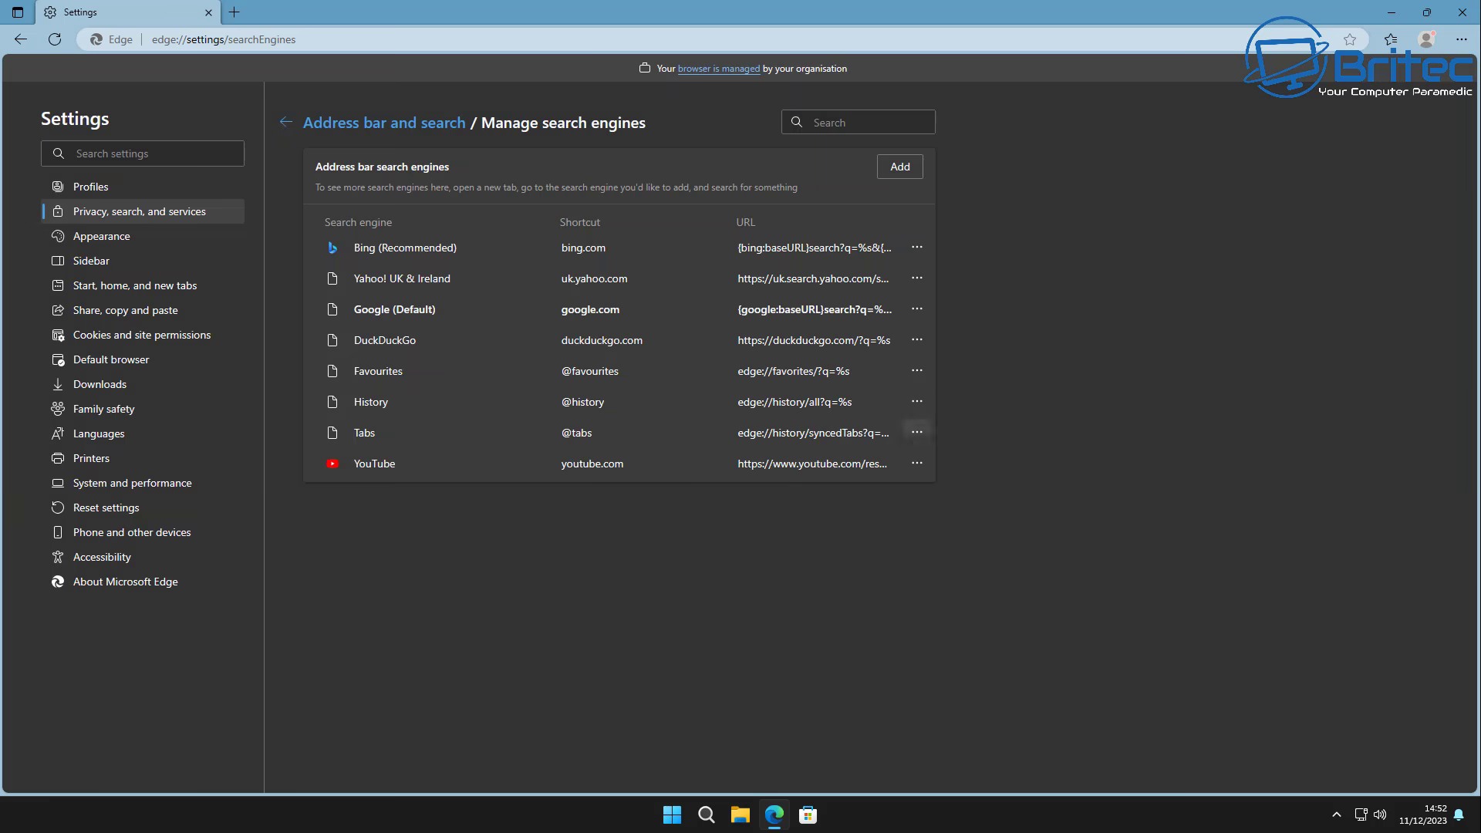
- Restart Edge and remove the favourites button from the toolbar
left_click(1462, 12)
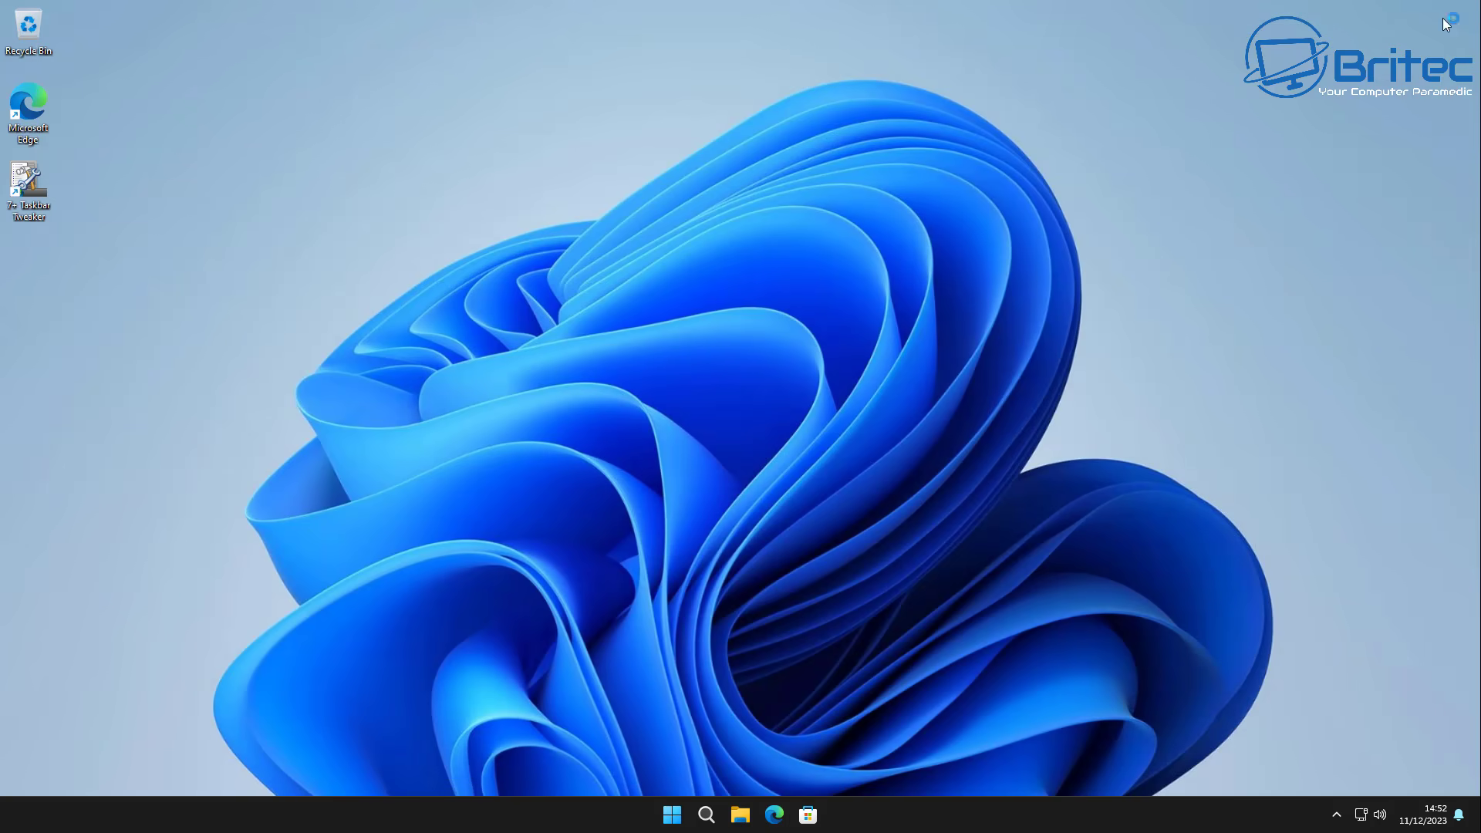
left_click(774, 813)
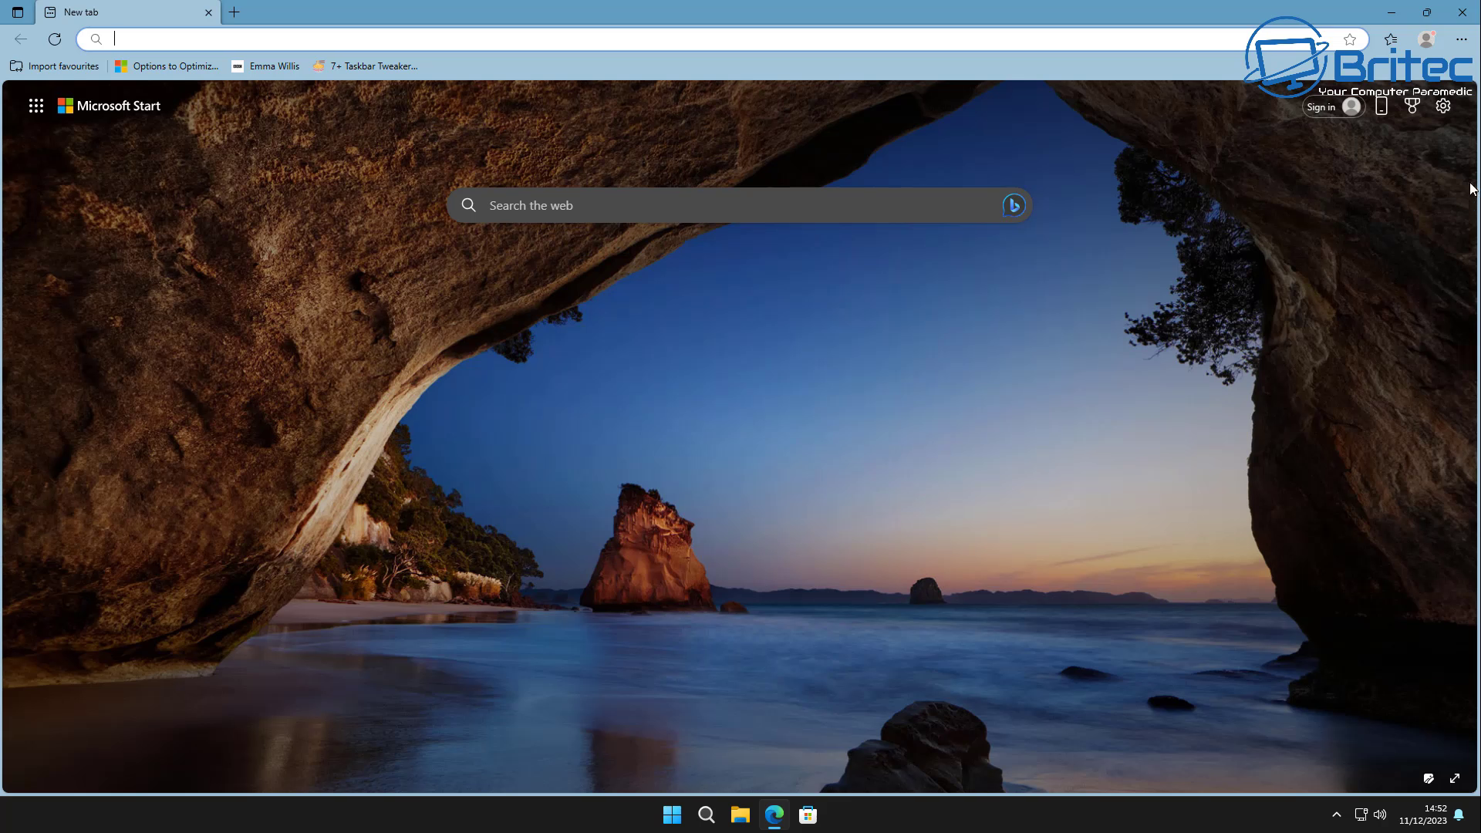
right_click(1397, 68)
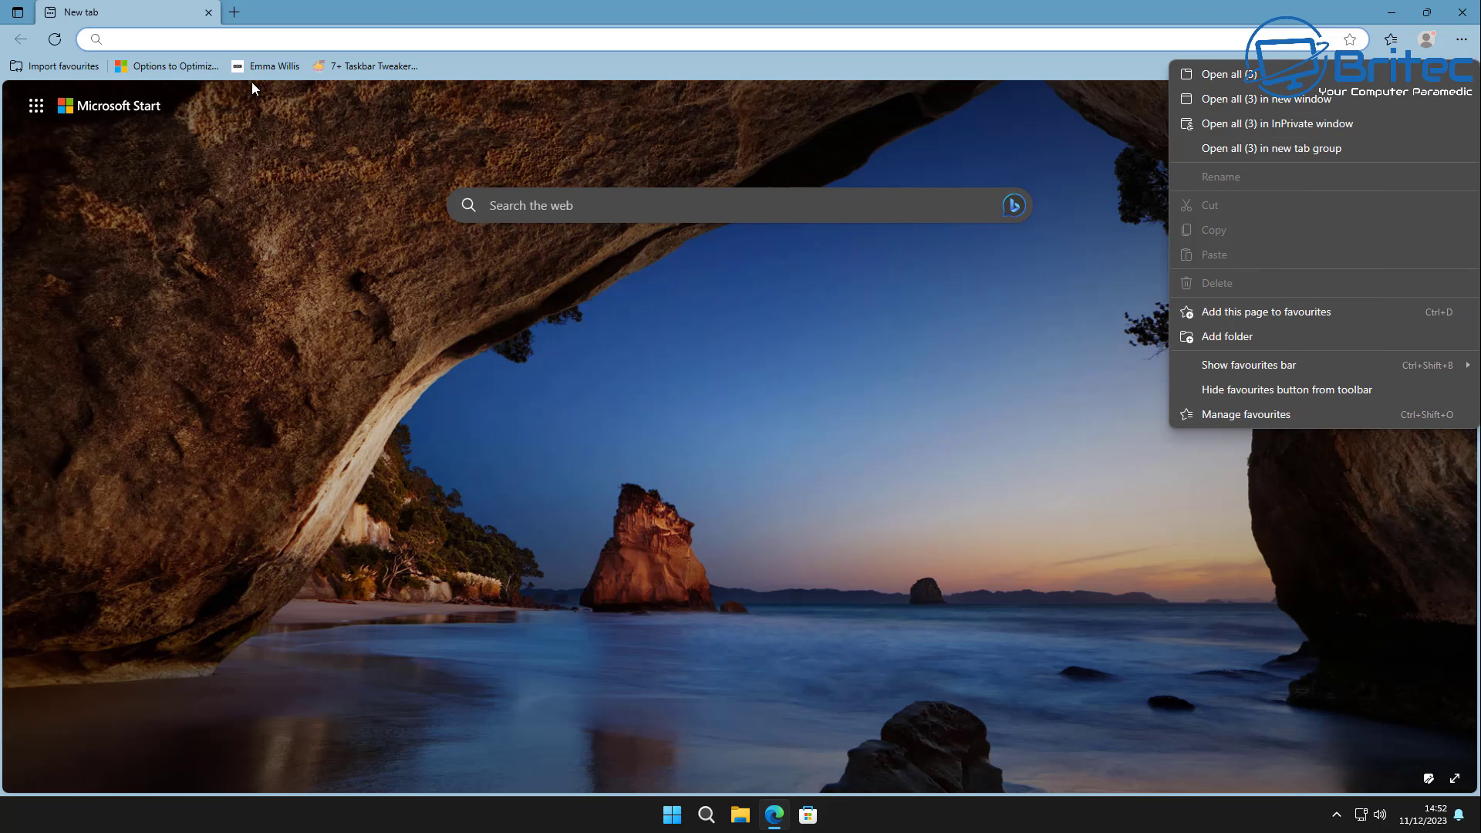
left_click(1183, 373)
left_click(1214, 391)
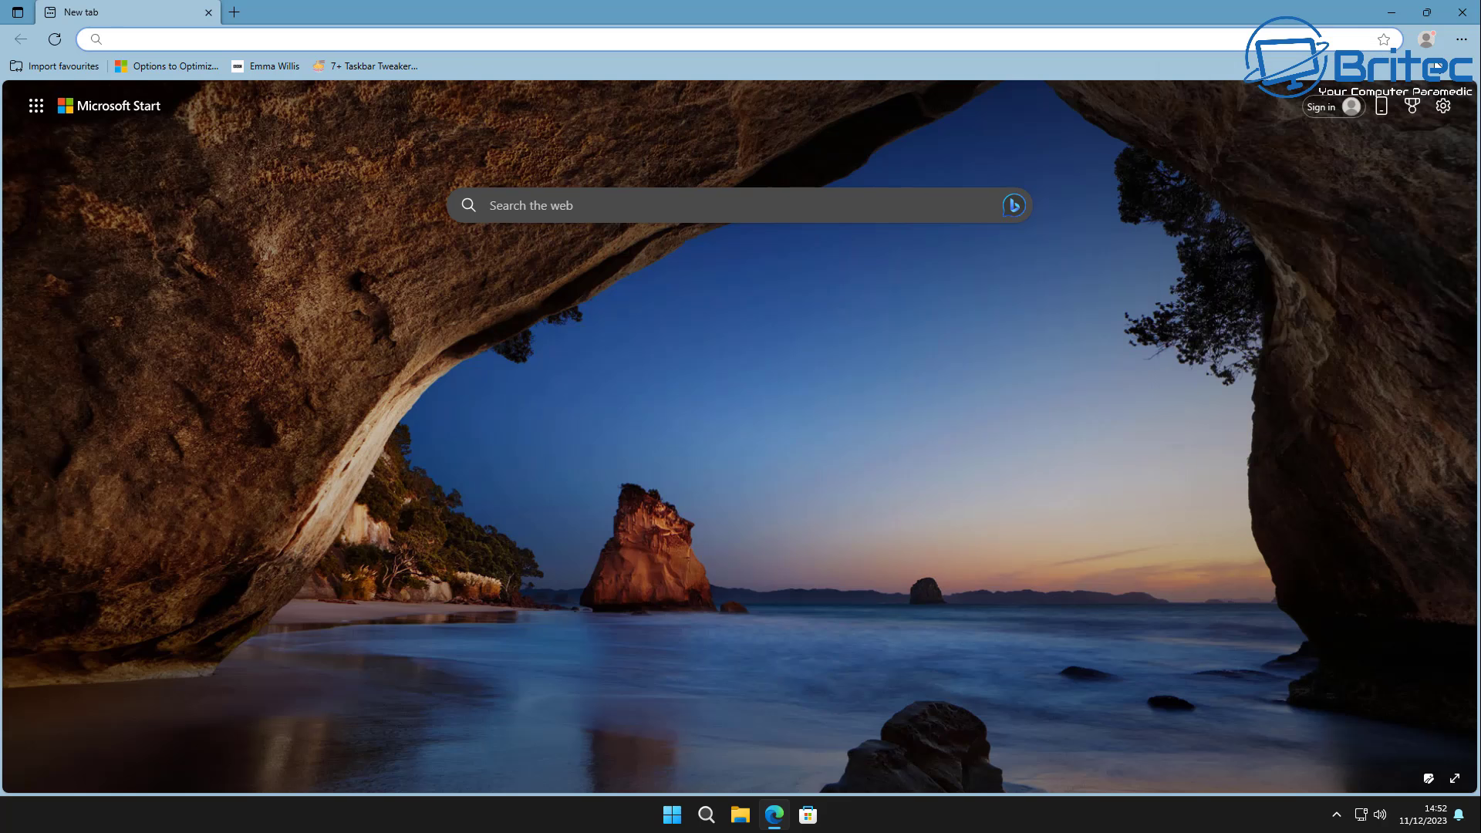
- Set the favourites bar to Never show
left_click(1460, 39)
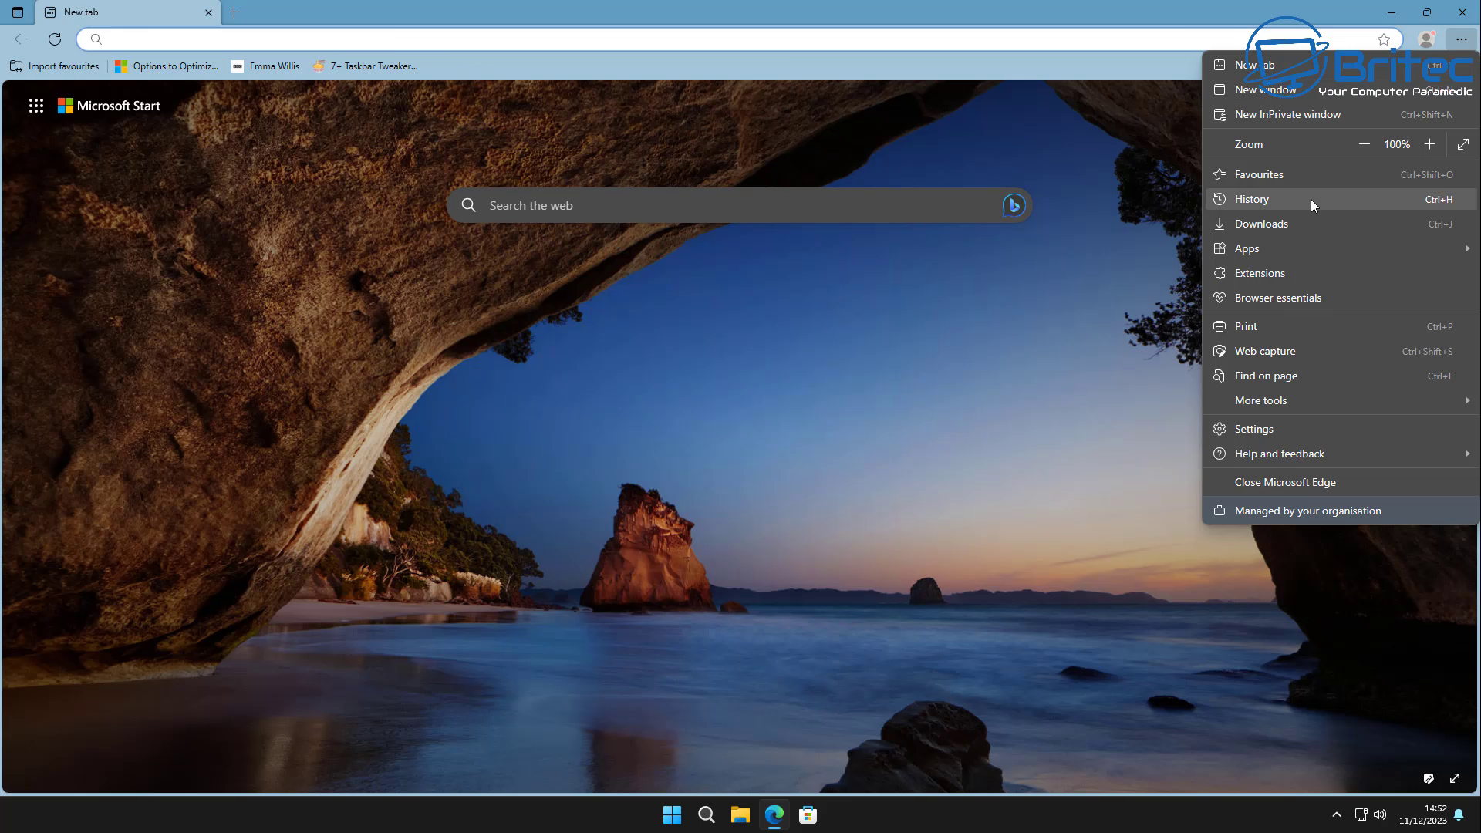
right_click(948, 57)
mouse_move(1023, 372)
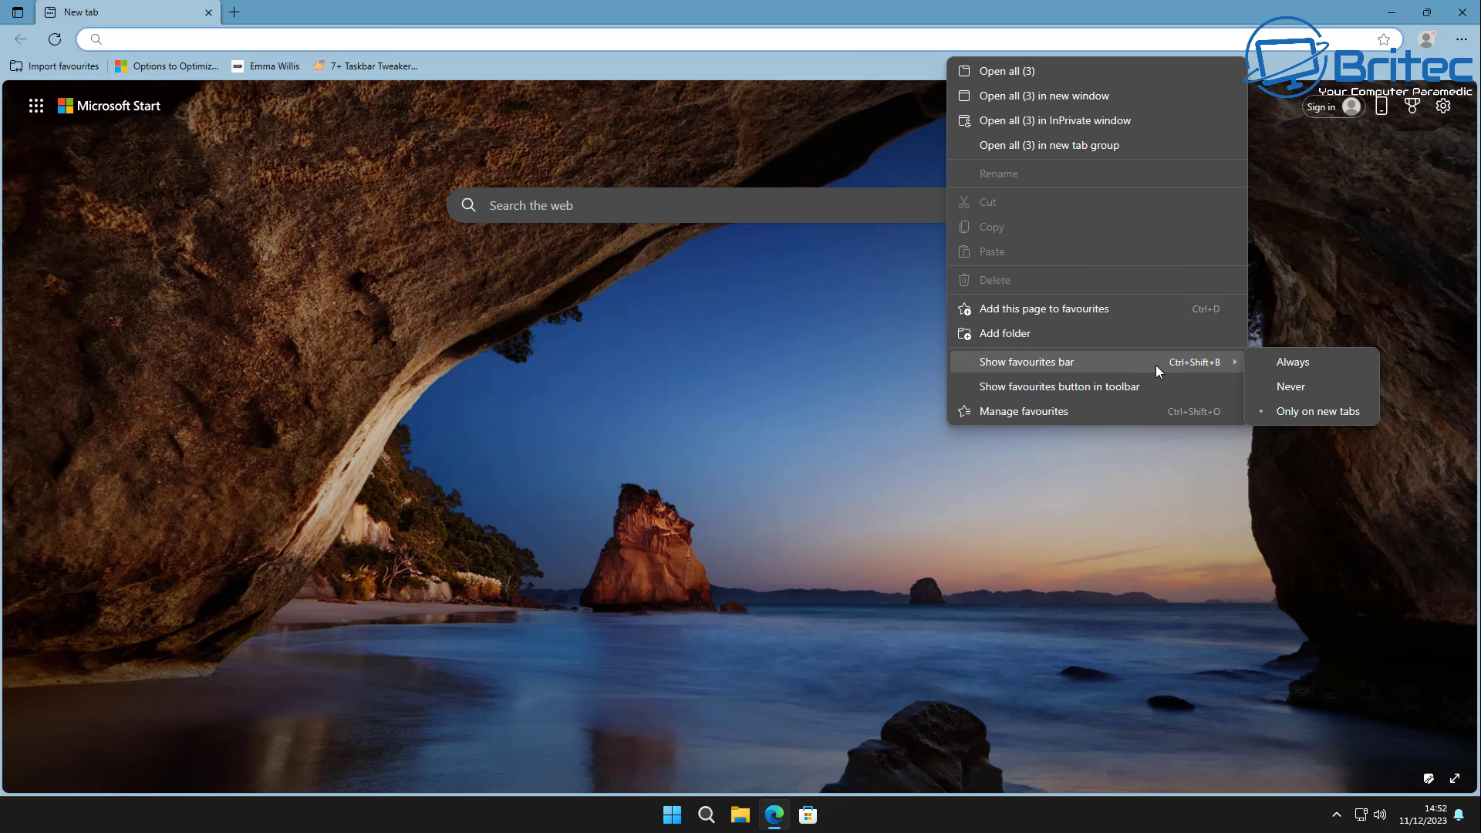
left_click(1274, 388)
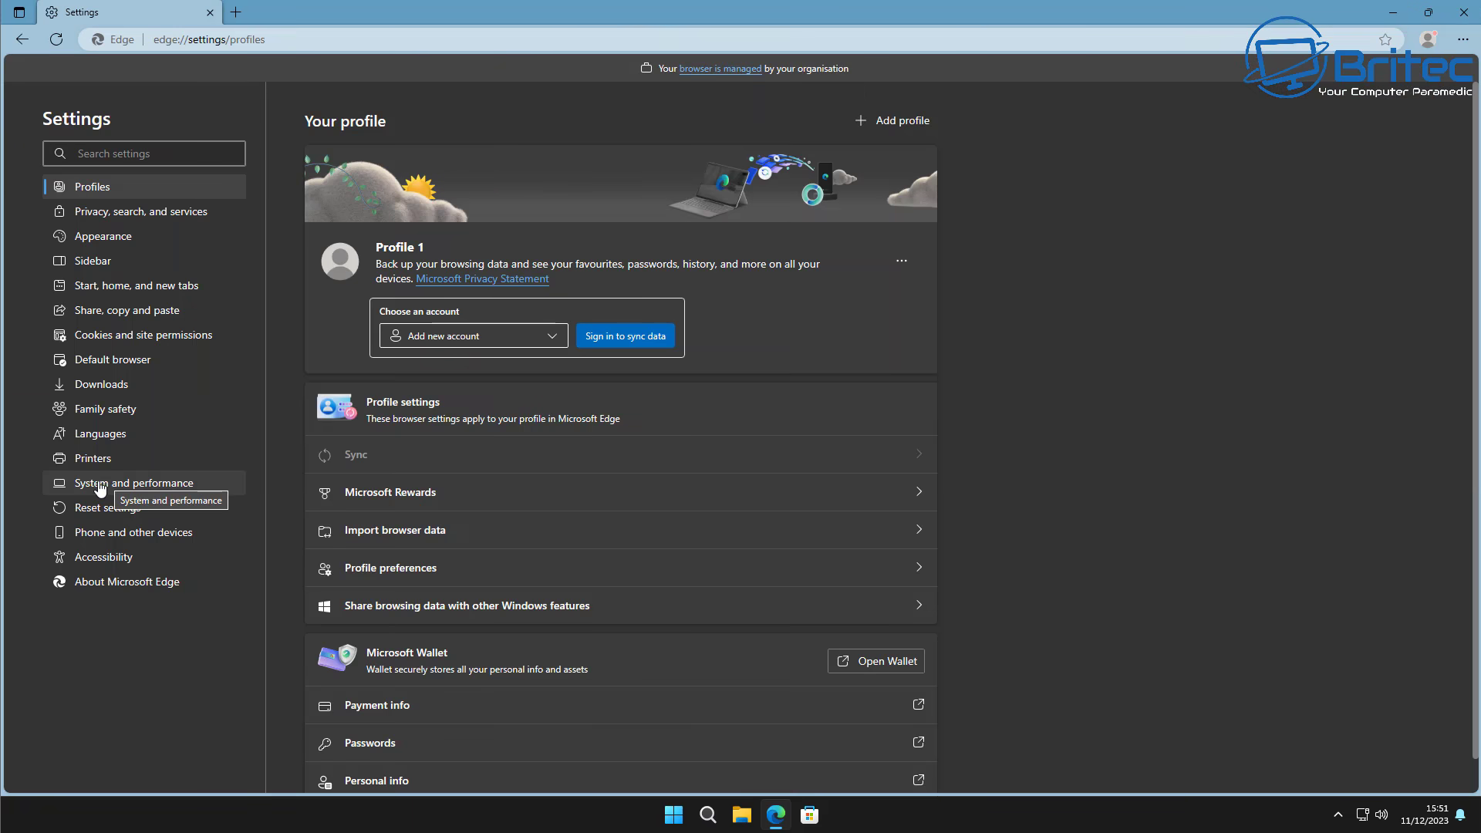
- In System and performance, switch off running background extensions and apps after Edge closes
left_click(106, 486)
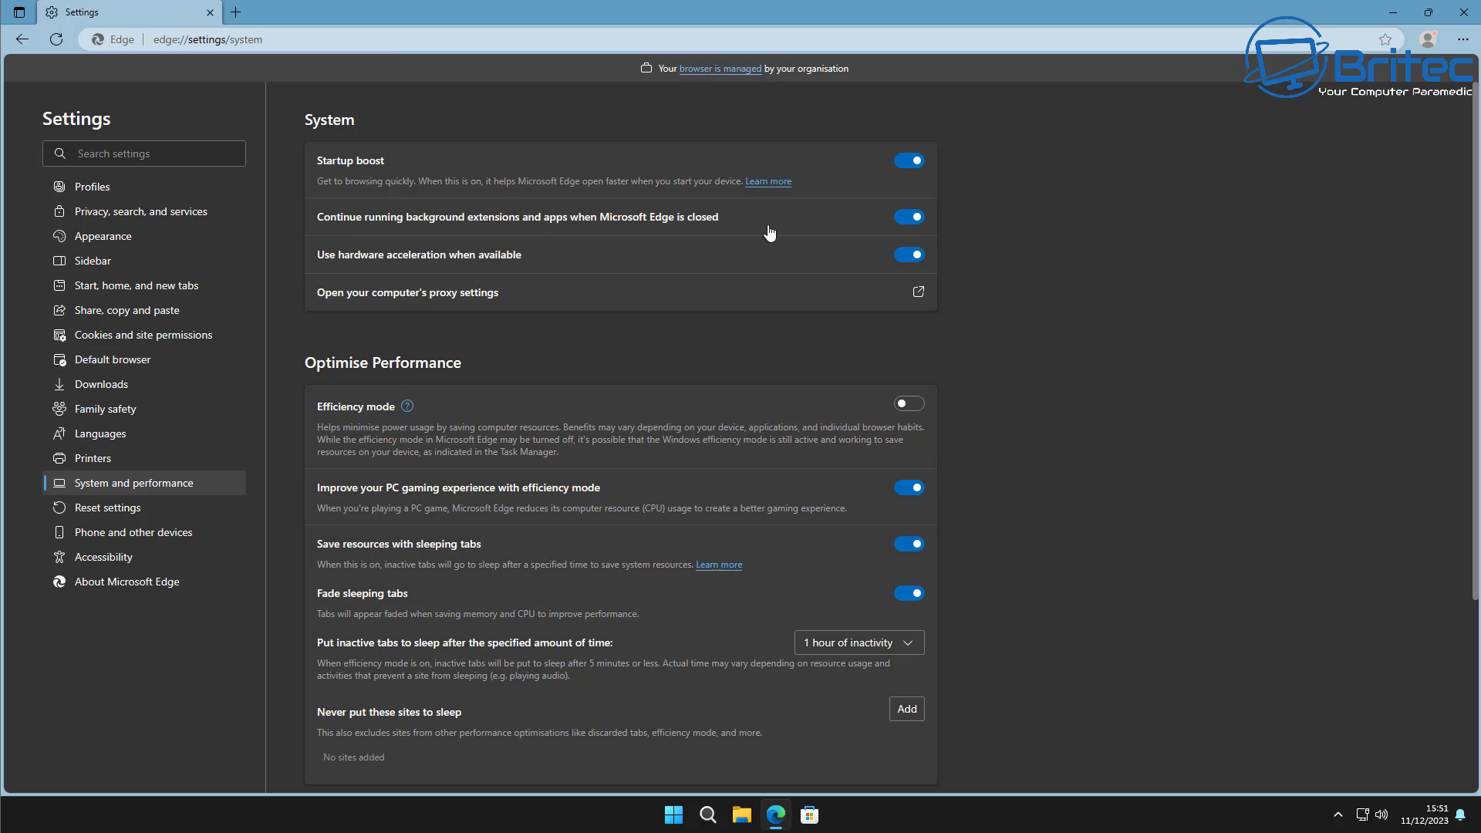
left_click(912, 220)
left_click(912, 222)
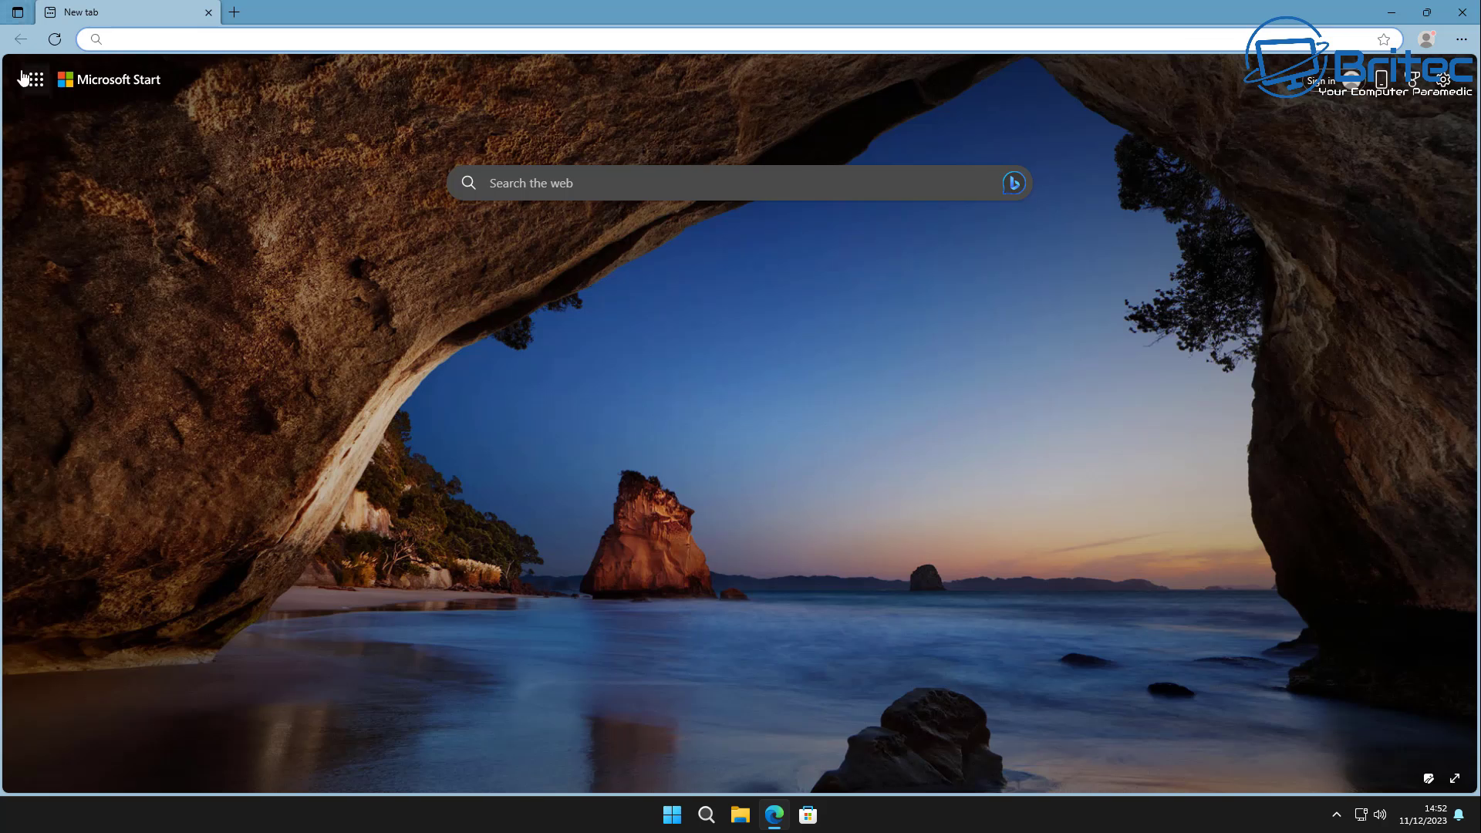
- Check the tab actions menu, a new tab and the Bing image options, then close Edge with Alt+F4
left_click(20, 15)
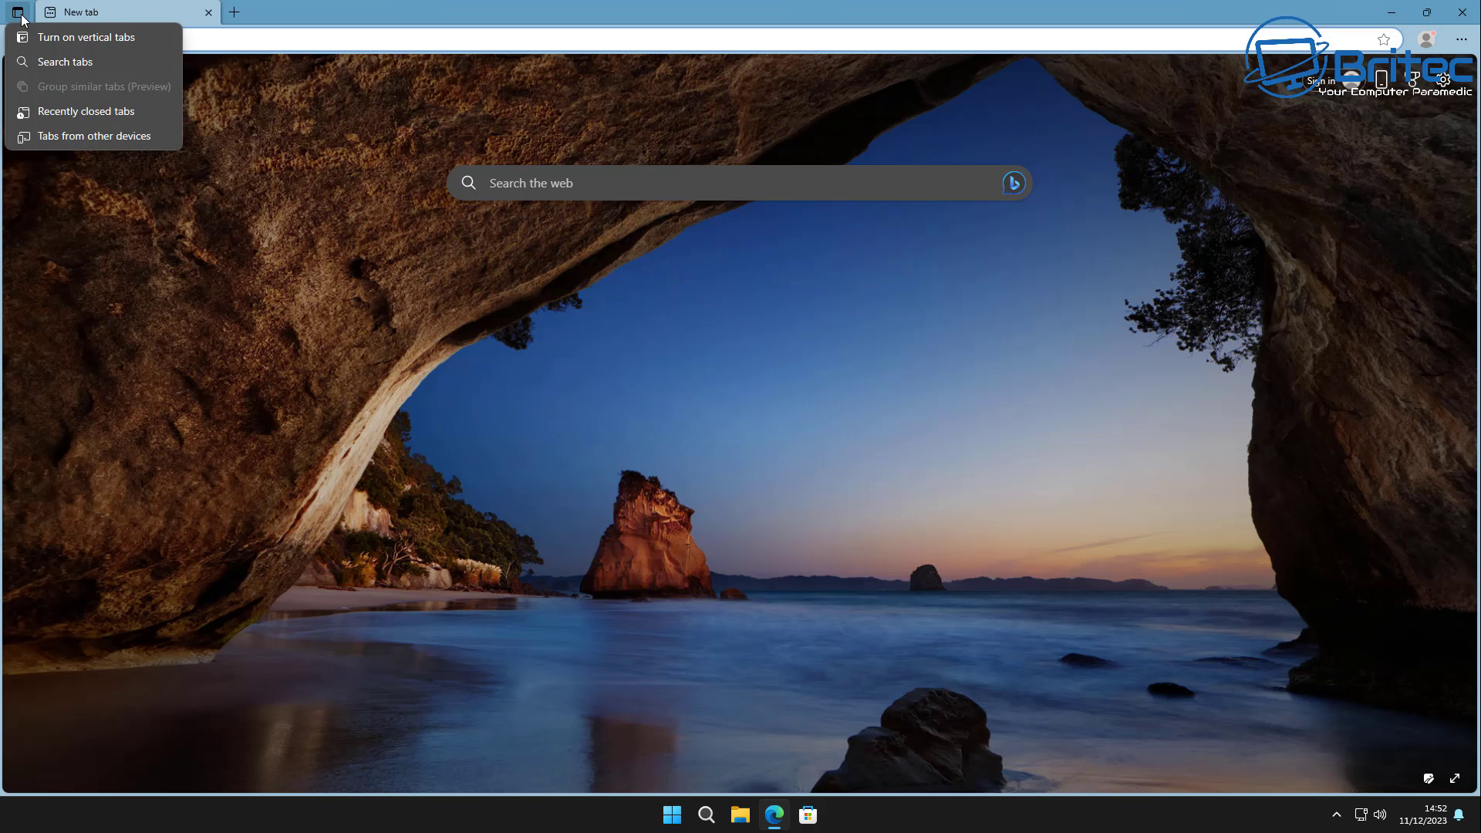
left_click(363, 10)
left_click(236, 13)
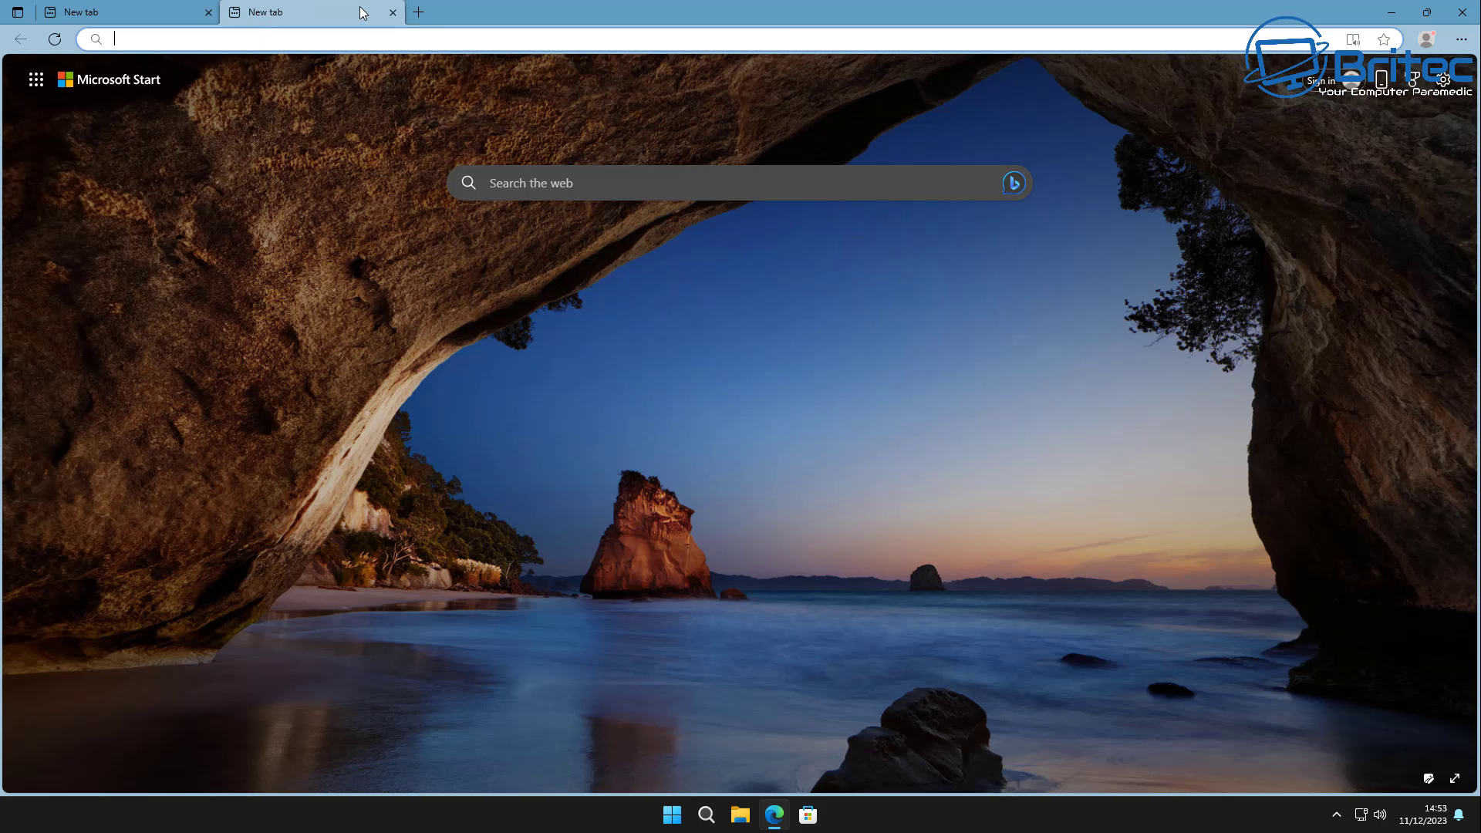
left_click(392, 13)
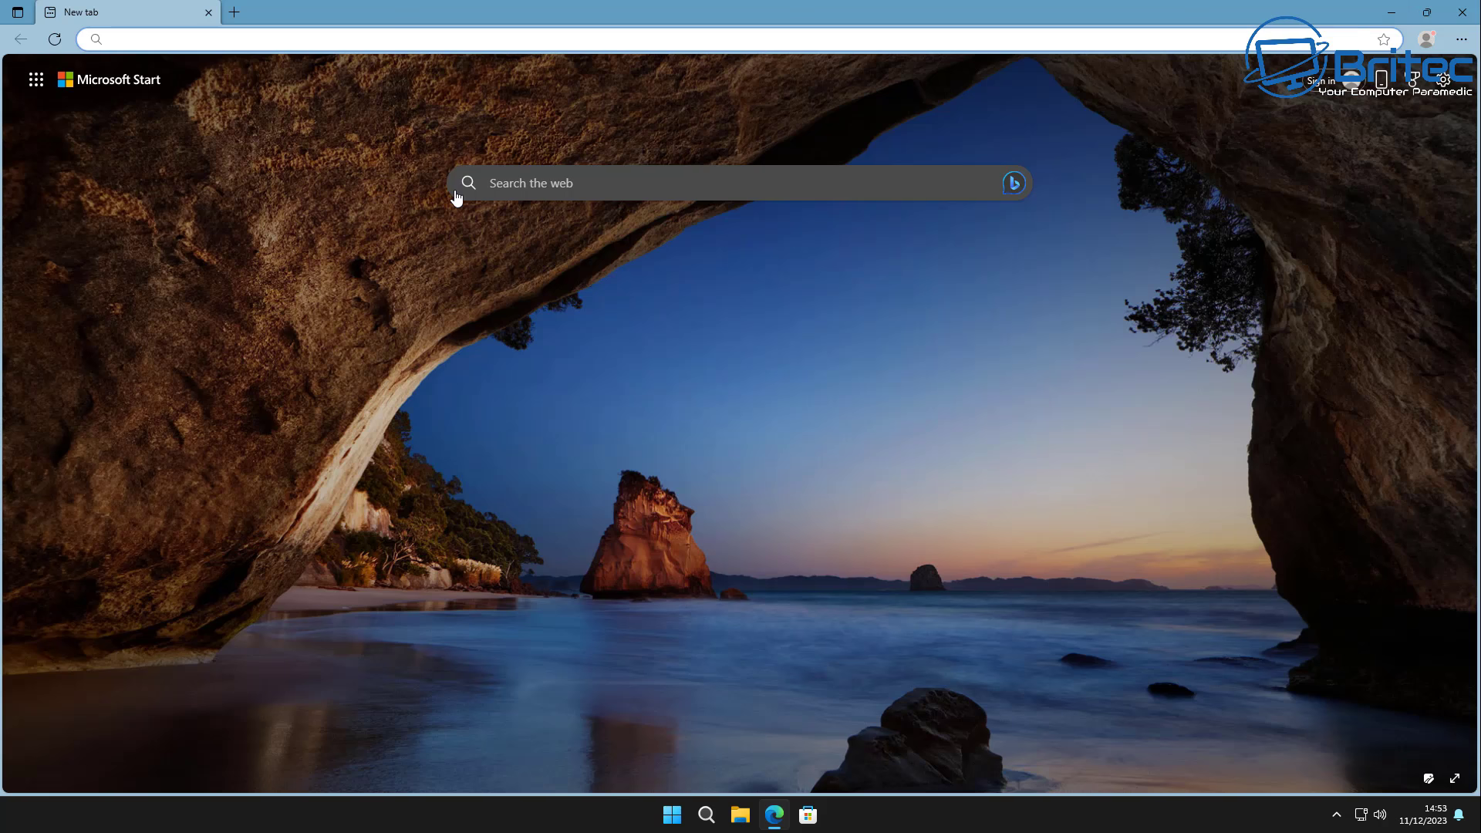
right_click(1015, 186)
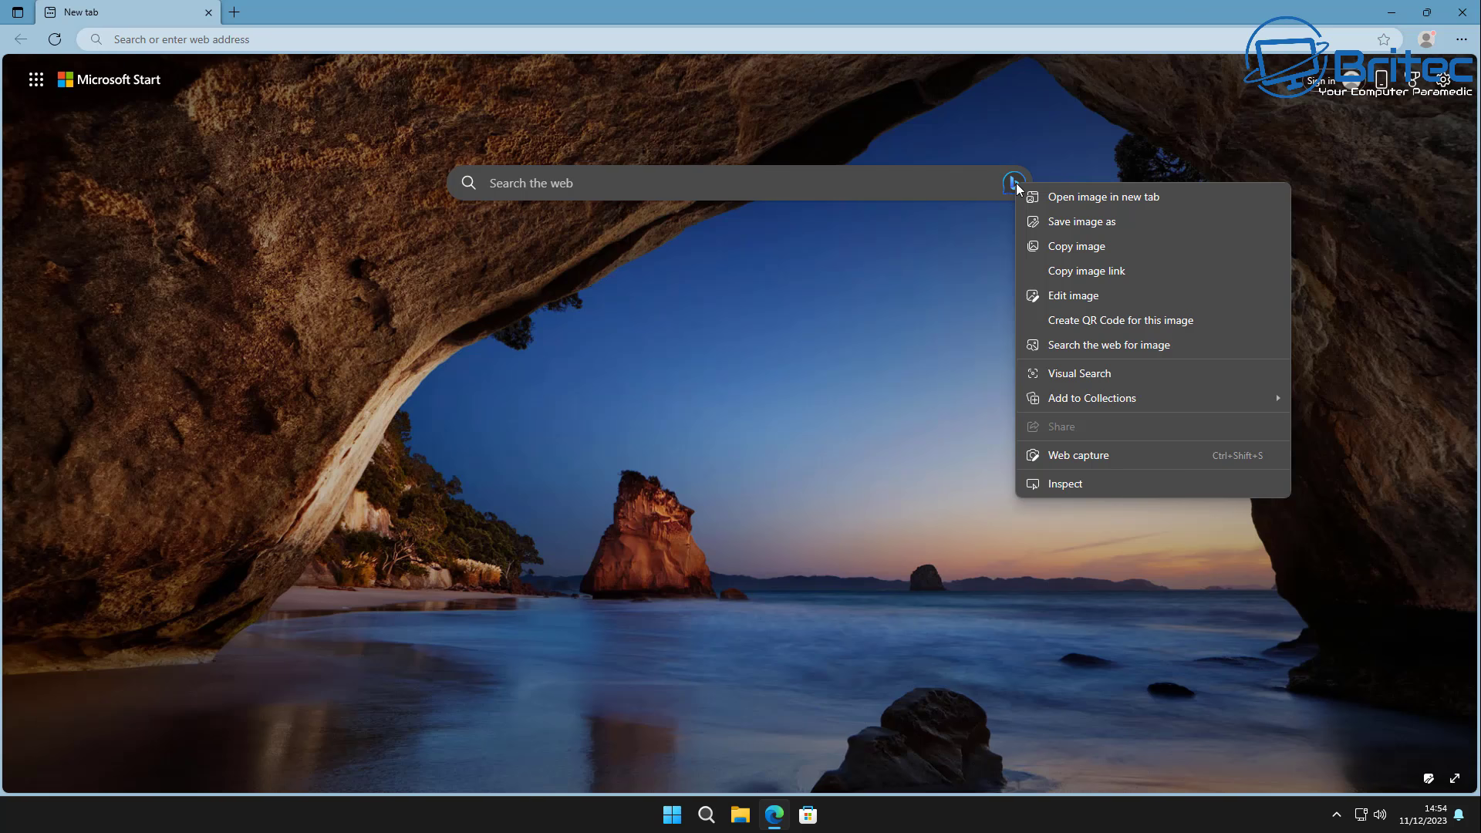
left_click(644, 433)
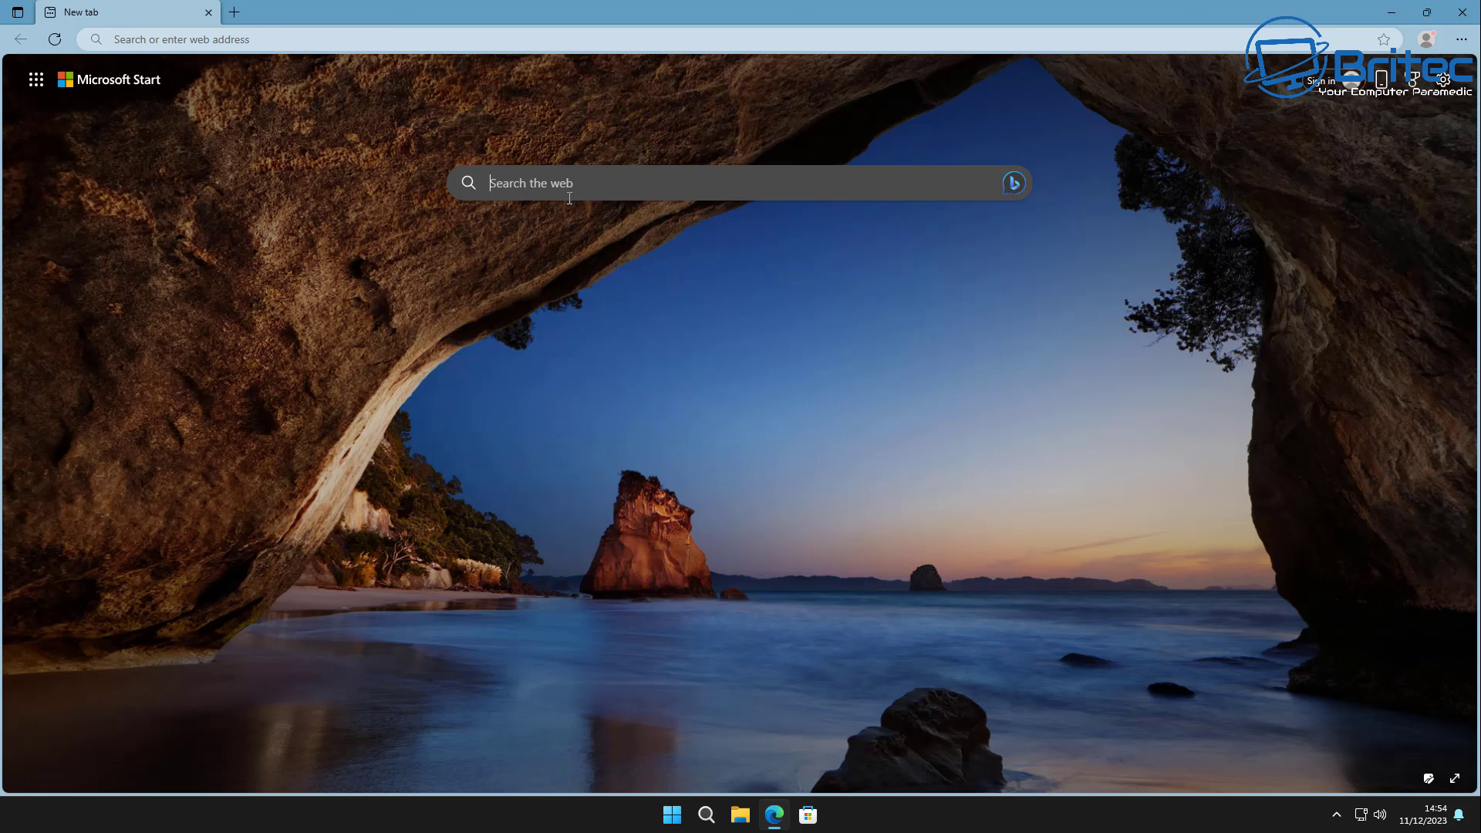
left_click(583, 198)
key("alt+F4")
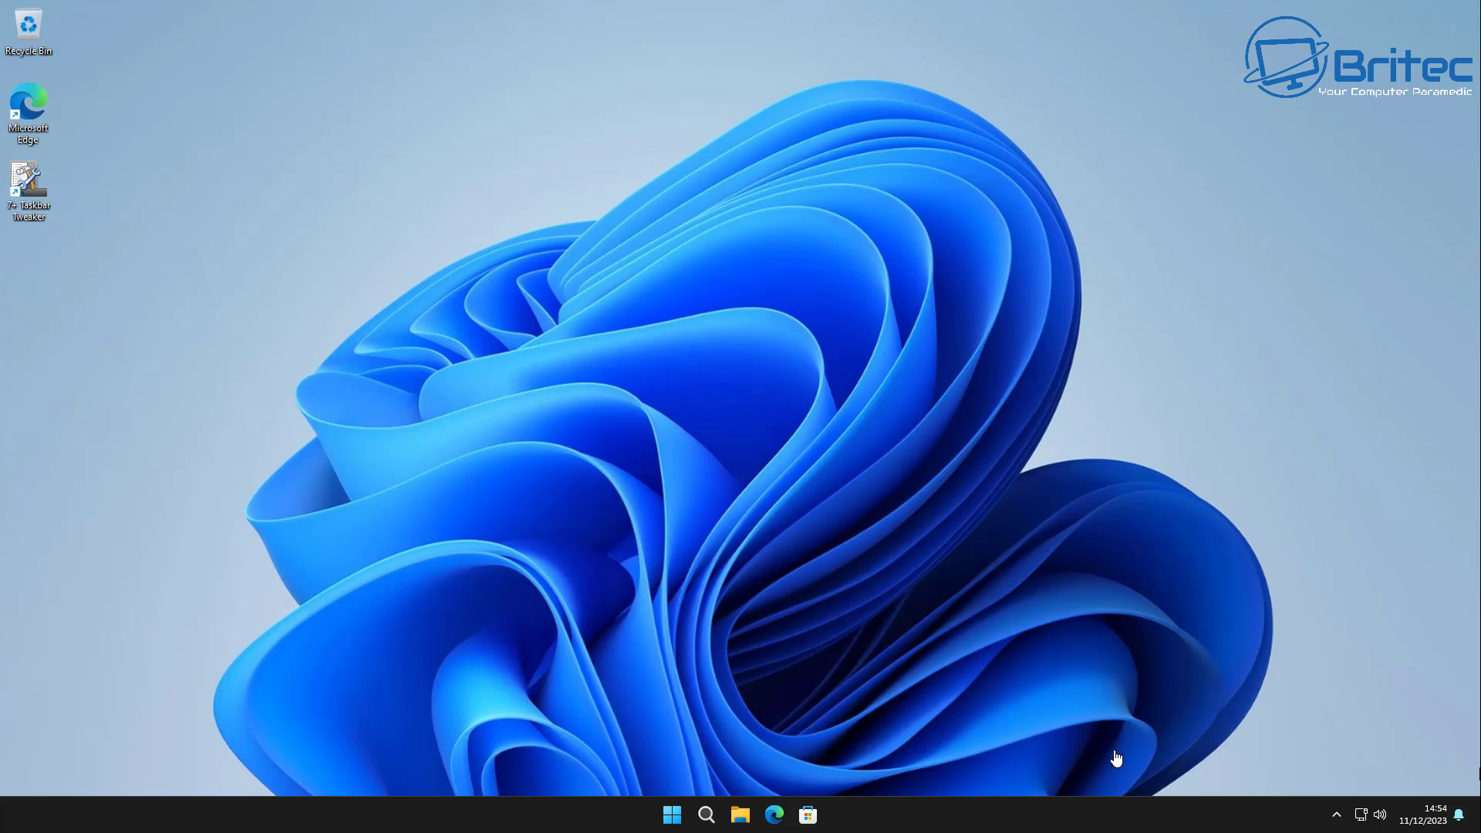